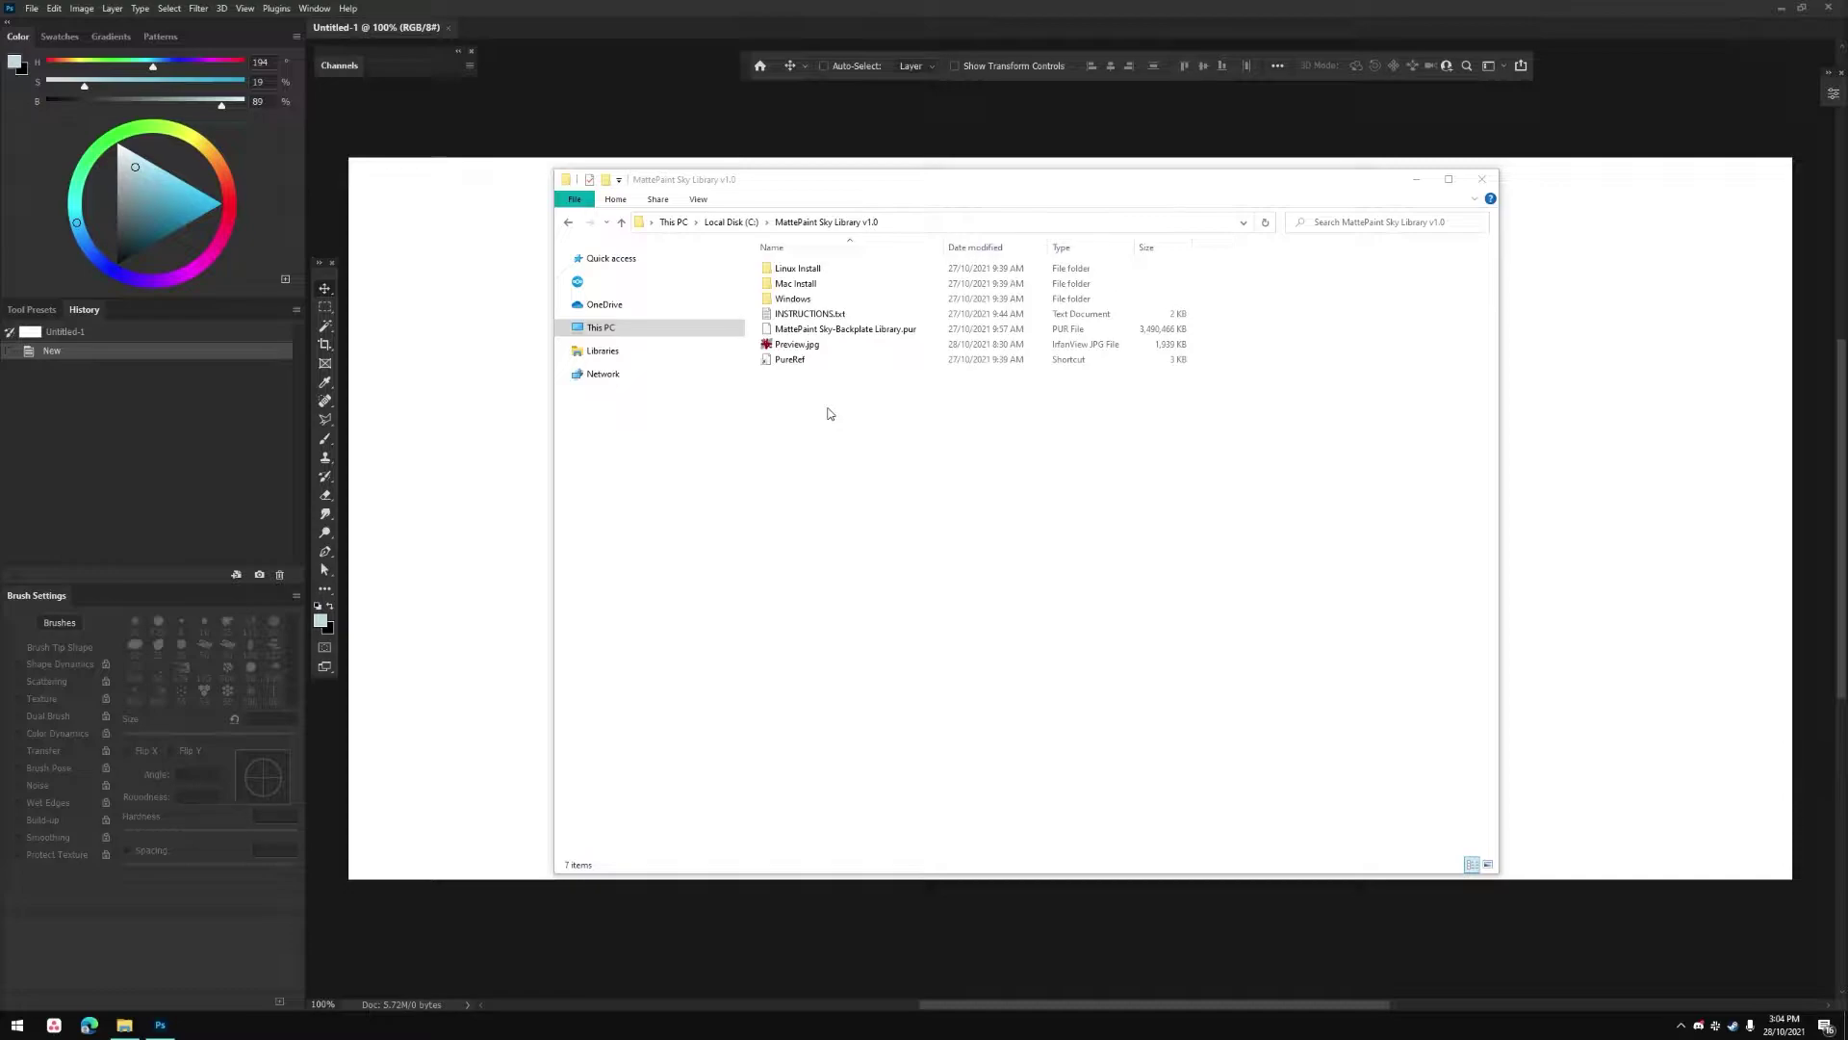
Step: Open INSTRUCTIONS.txt from the MattePaint Sky Library v1.0 folder
{"action": "left_click", "coordinate": [856, 477]}
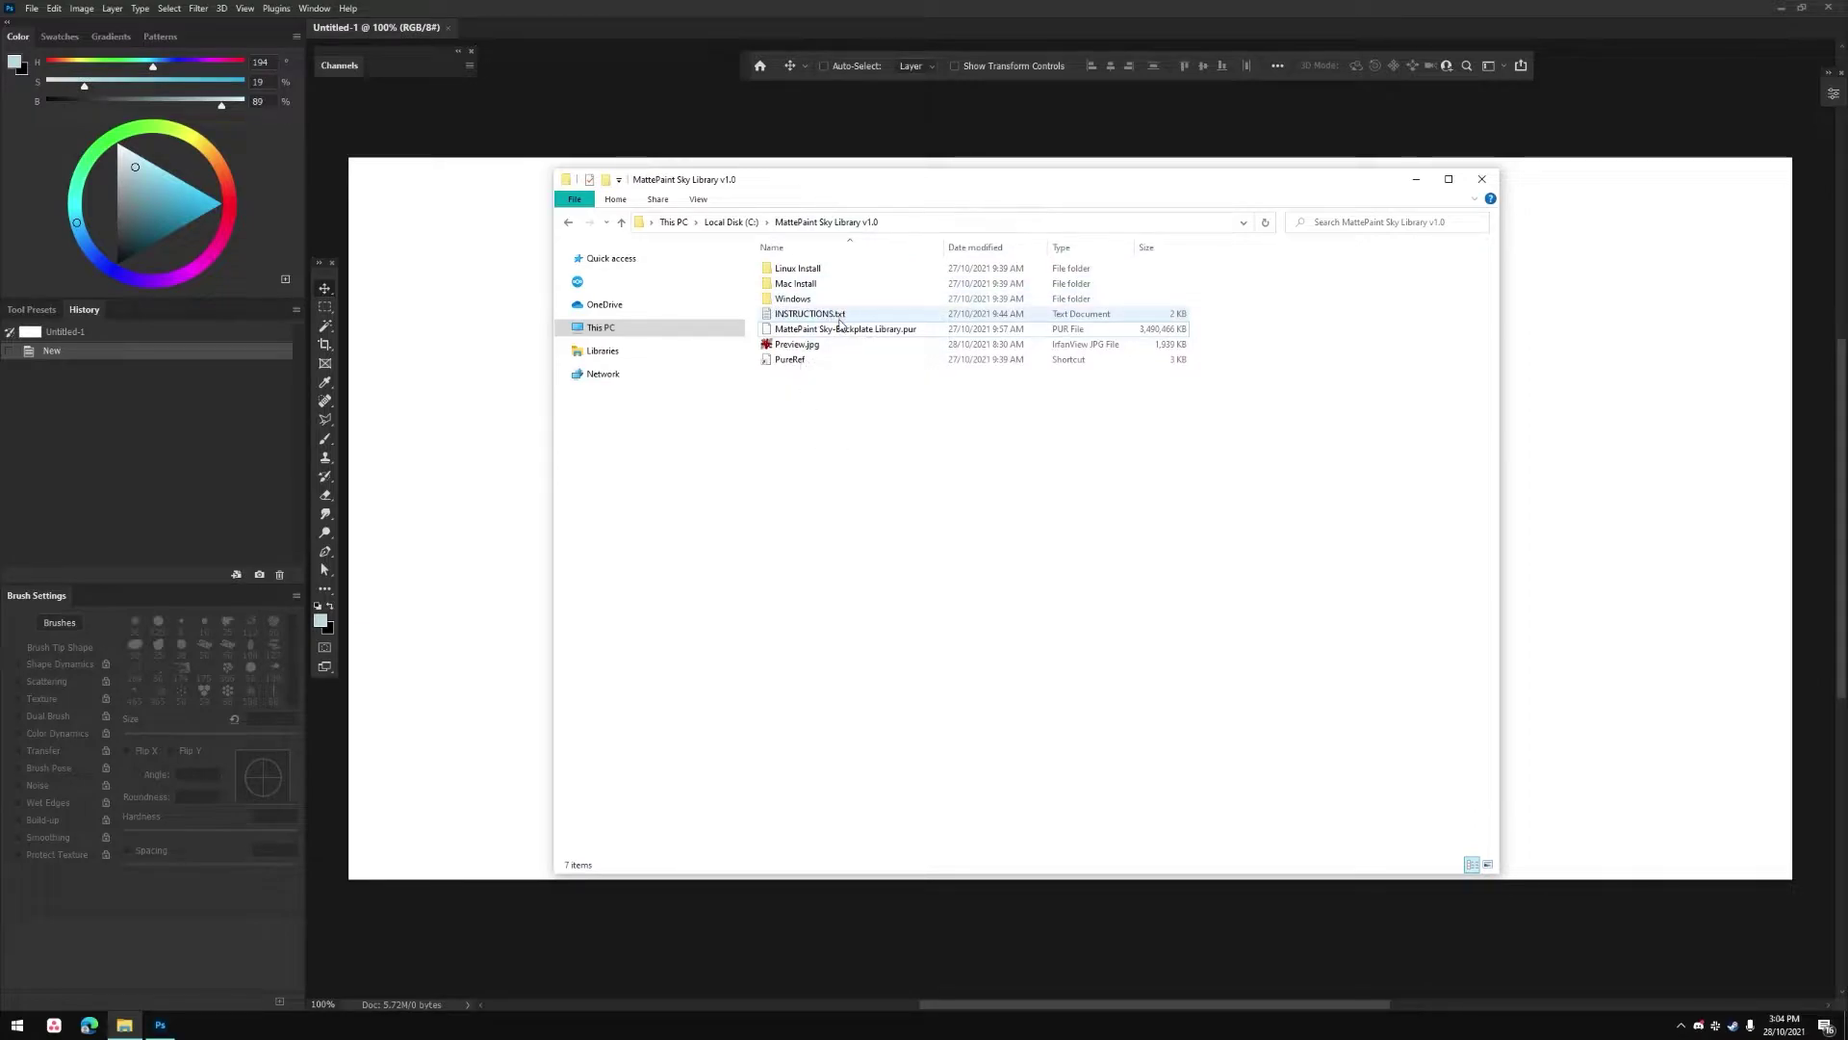
{"action": "left_click", "coordinate": [791, 362]}
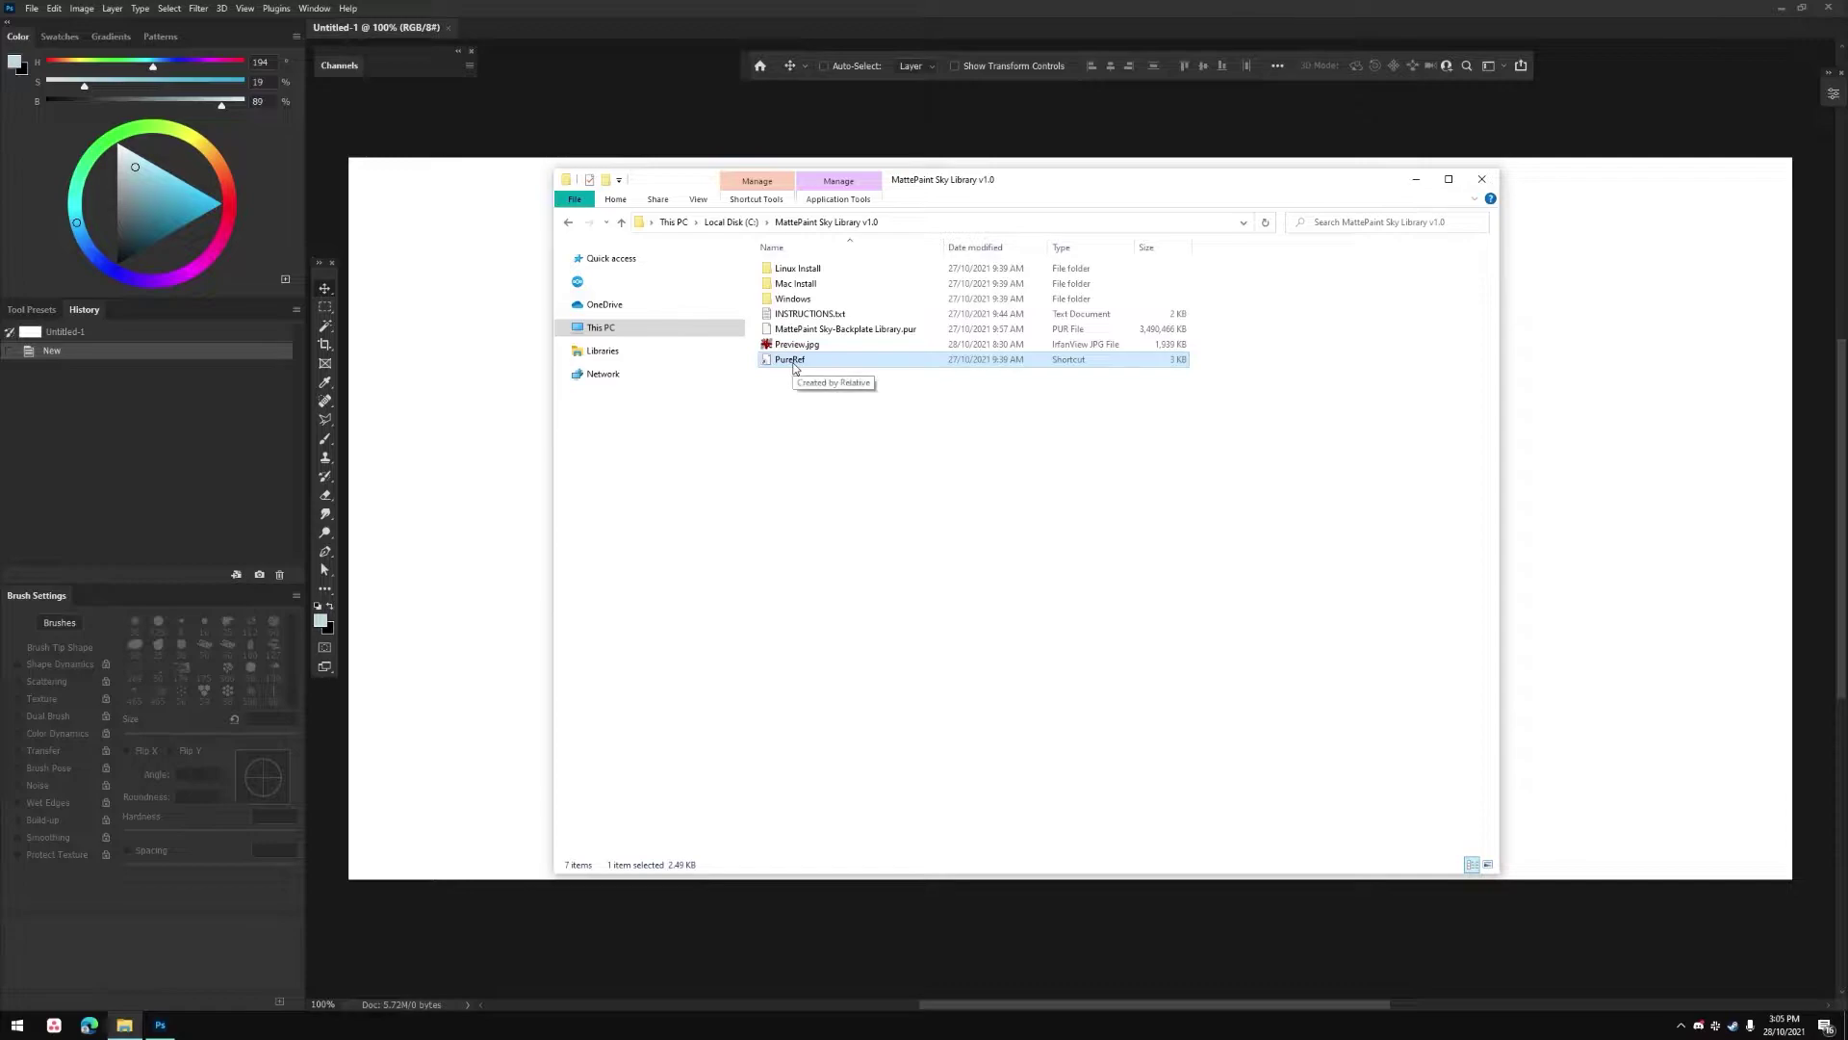
{"action": "left_click", "coordinate": [795, 298]}
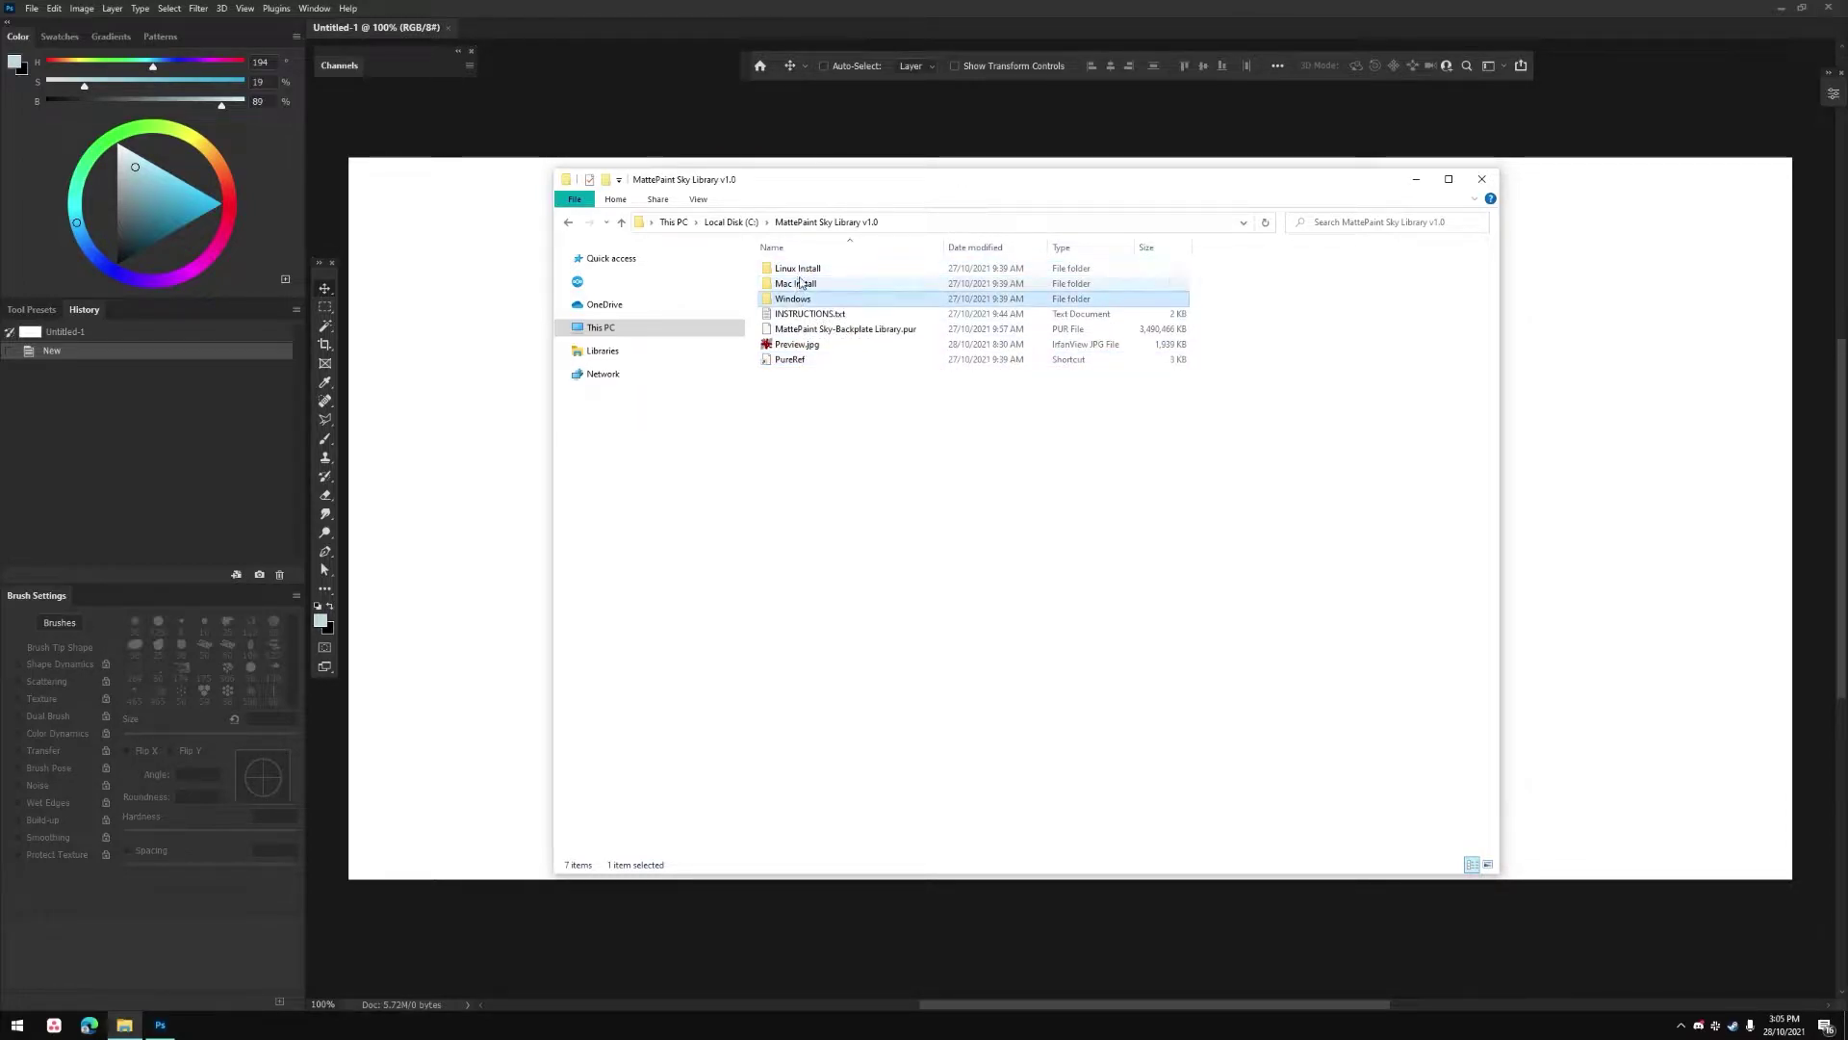
{"action": "left_click", "coordinate": [807, 316]}
{"action": "double_click", "coordinate": [807, 316]}
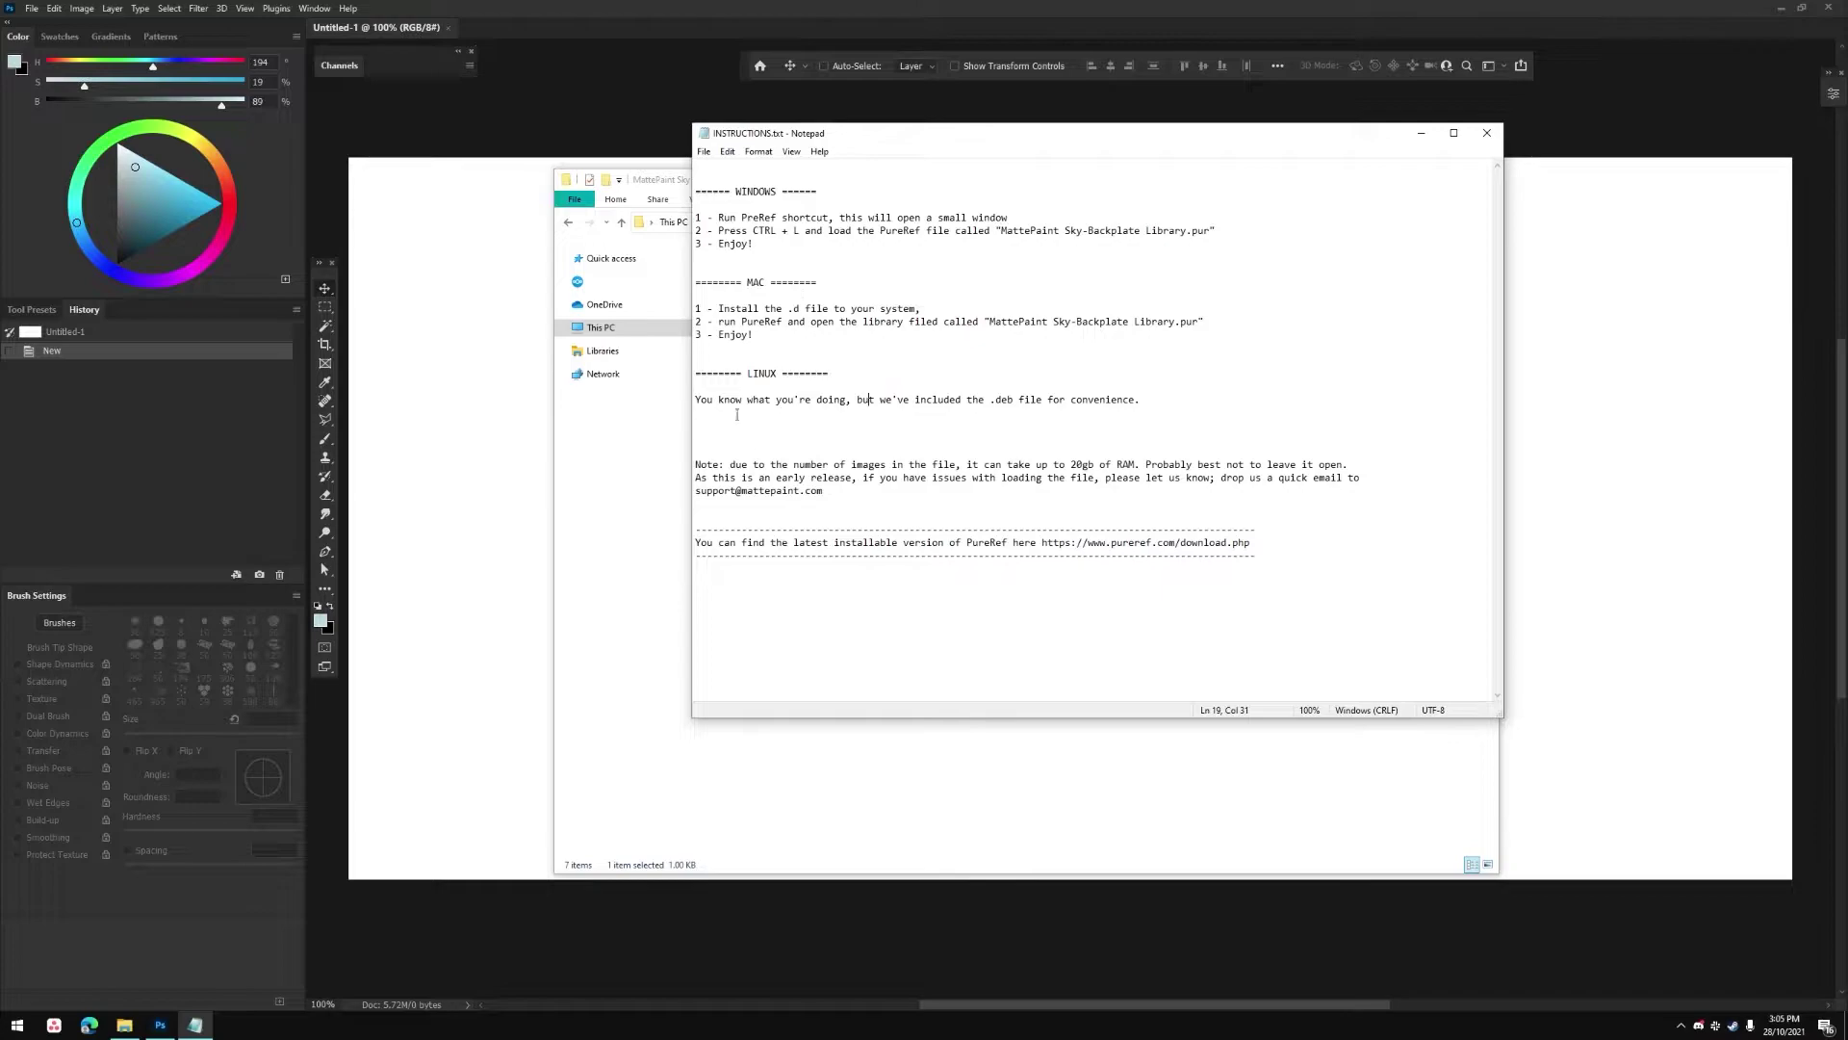
Step: Read the PureRef download link and the RAM usage note in the instructions, and close the file
{"action": "left_click_drag", "start_coordinate": [701, 543], "coordinate": [1294, 542]}
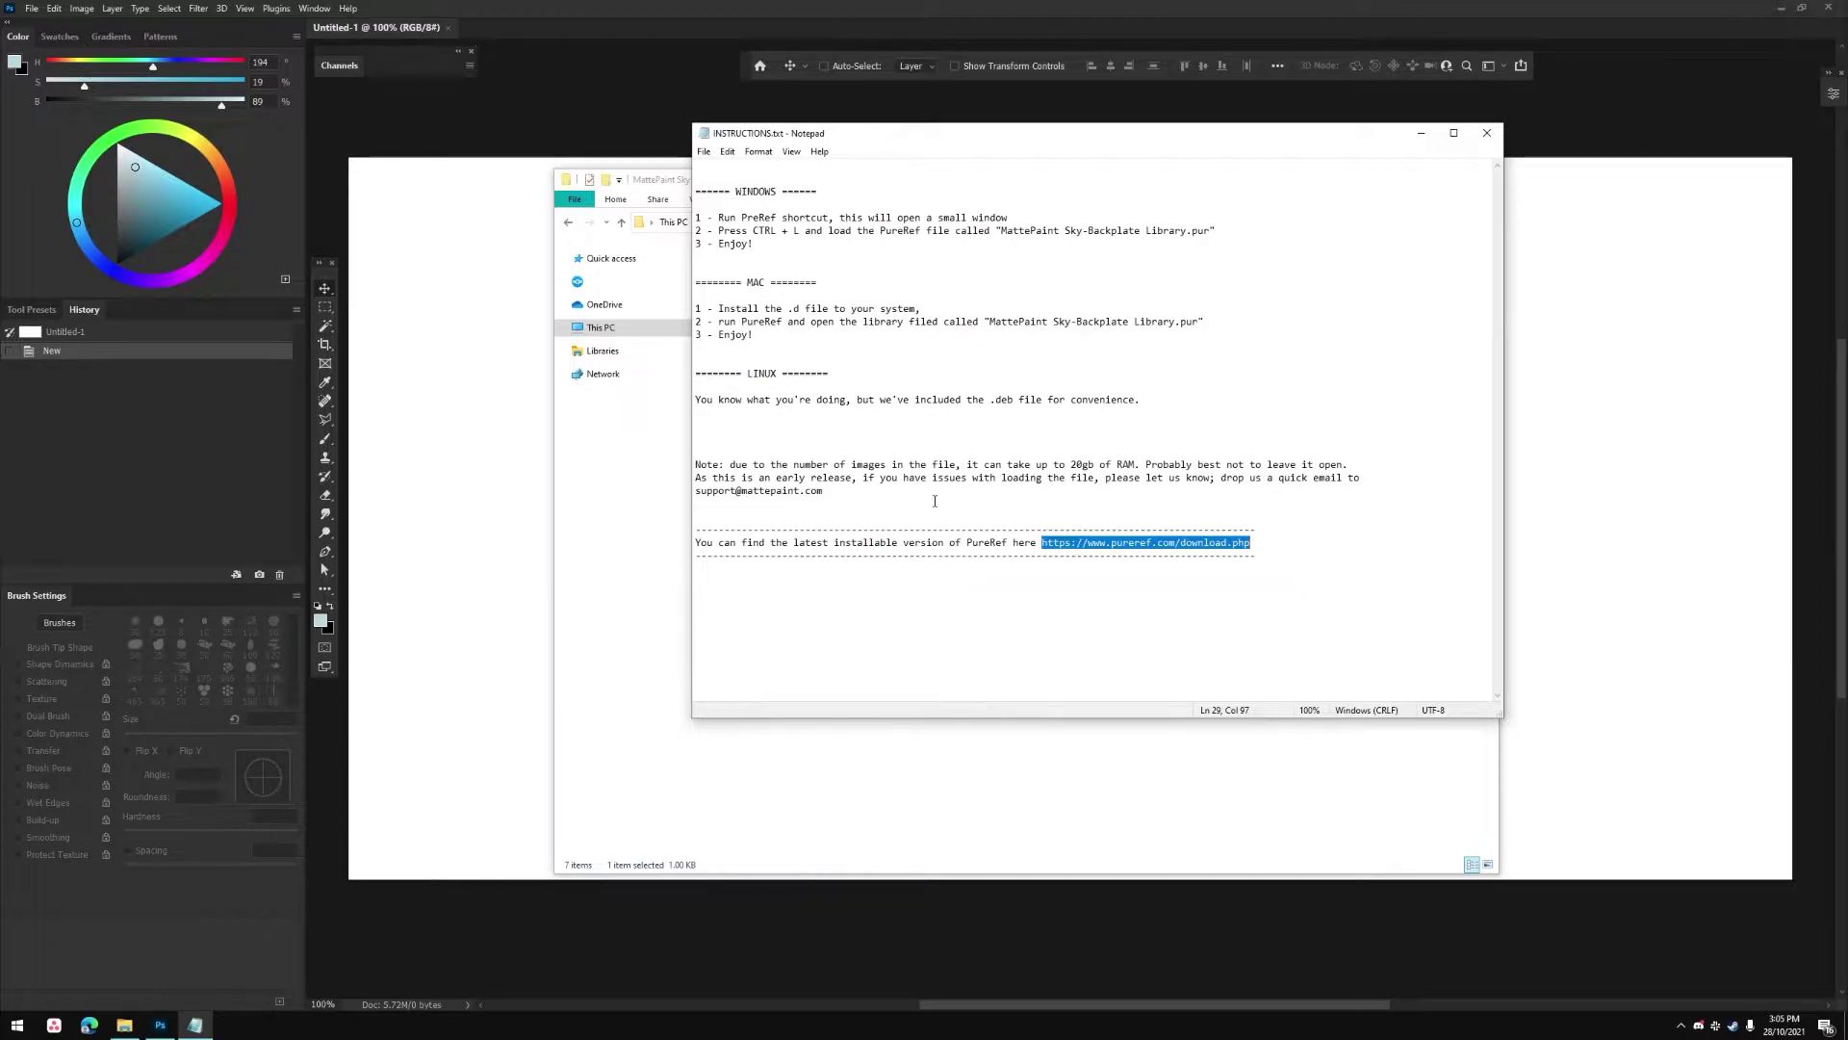
{"action": "left_click_drag", "start_coordinate": [1136, 464], "coordinate": [1055, 466]}
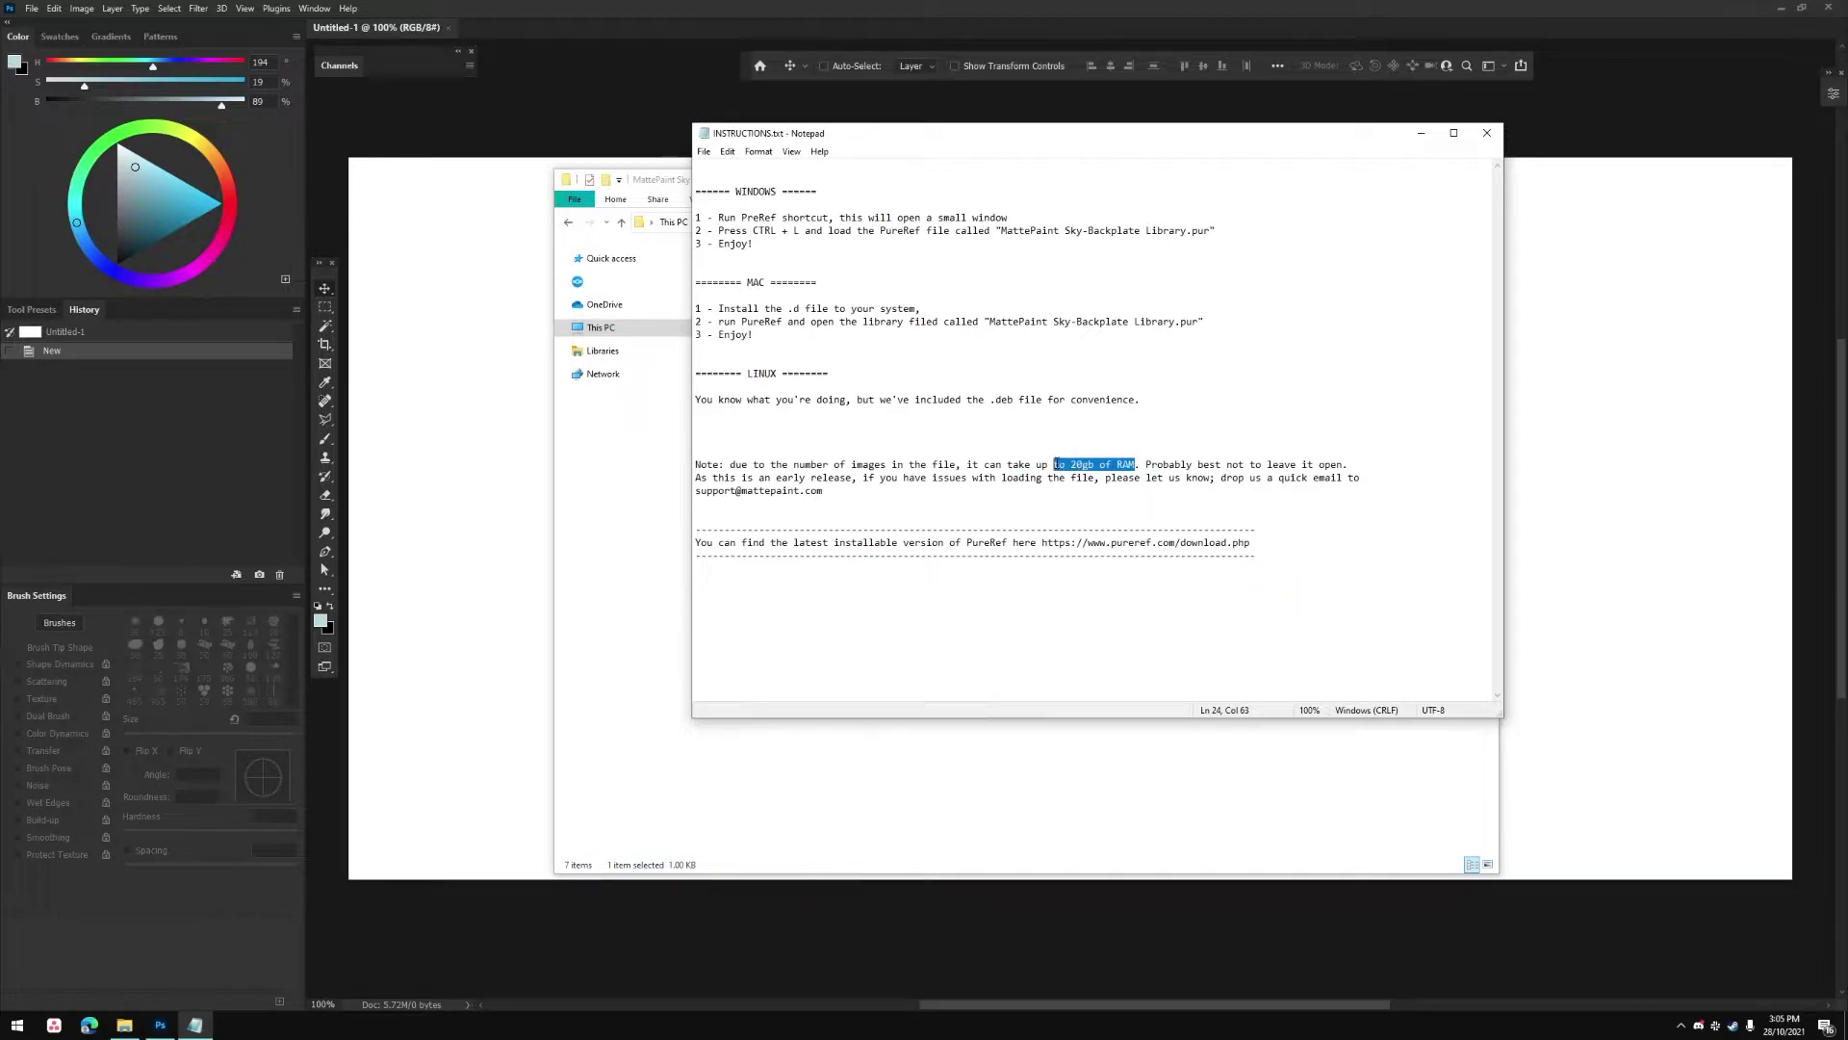
{"action": "left_click_drag", "start_coordinate": [1377, 465], "coordinate": [889, 464]}
{"action": "left_click", "coordinate": [1026, 465]}
{"action": "left_click", "coordinate": [1487, 133]}
Step: View Preview.jpg for an overview of the sky library and close it
{"action": "double_click", "coordinate": [798, 345]}
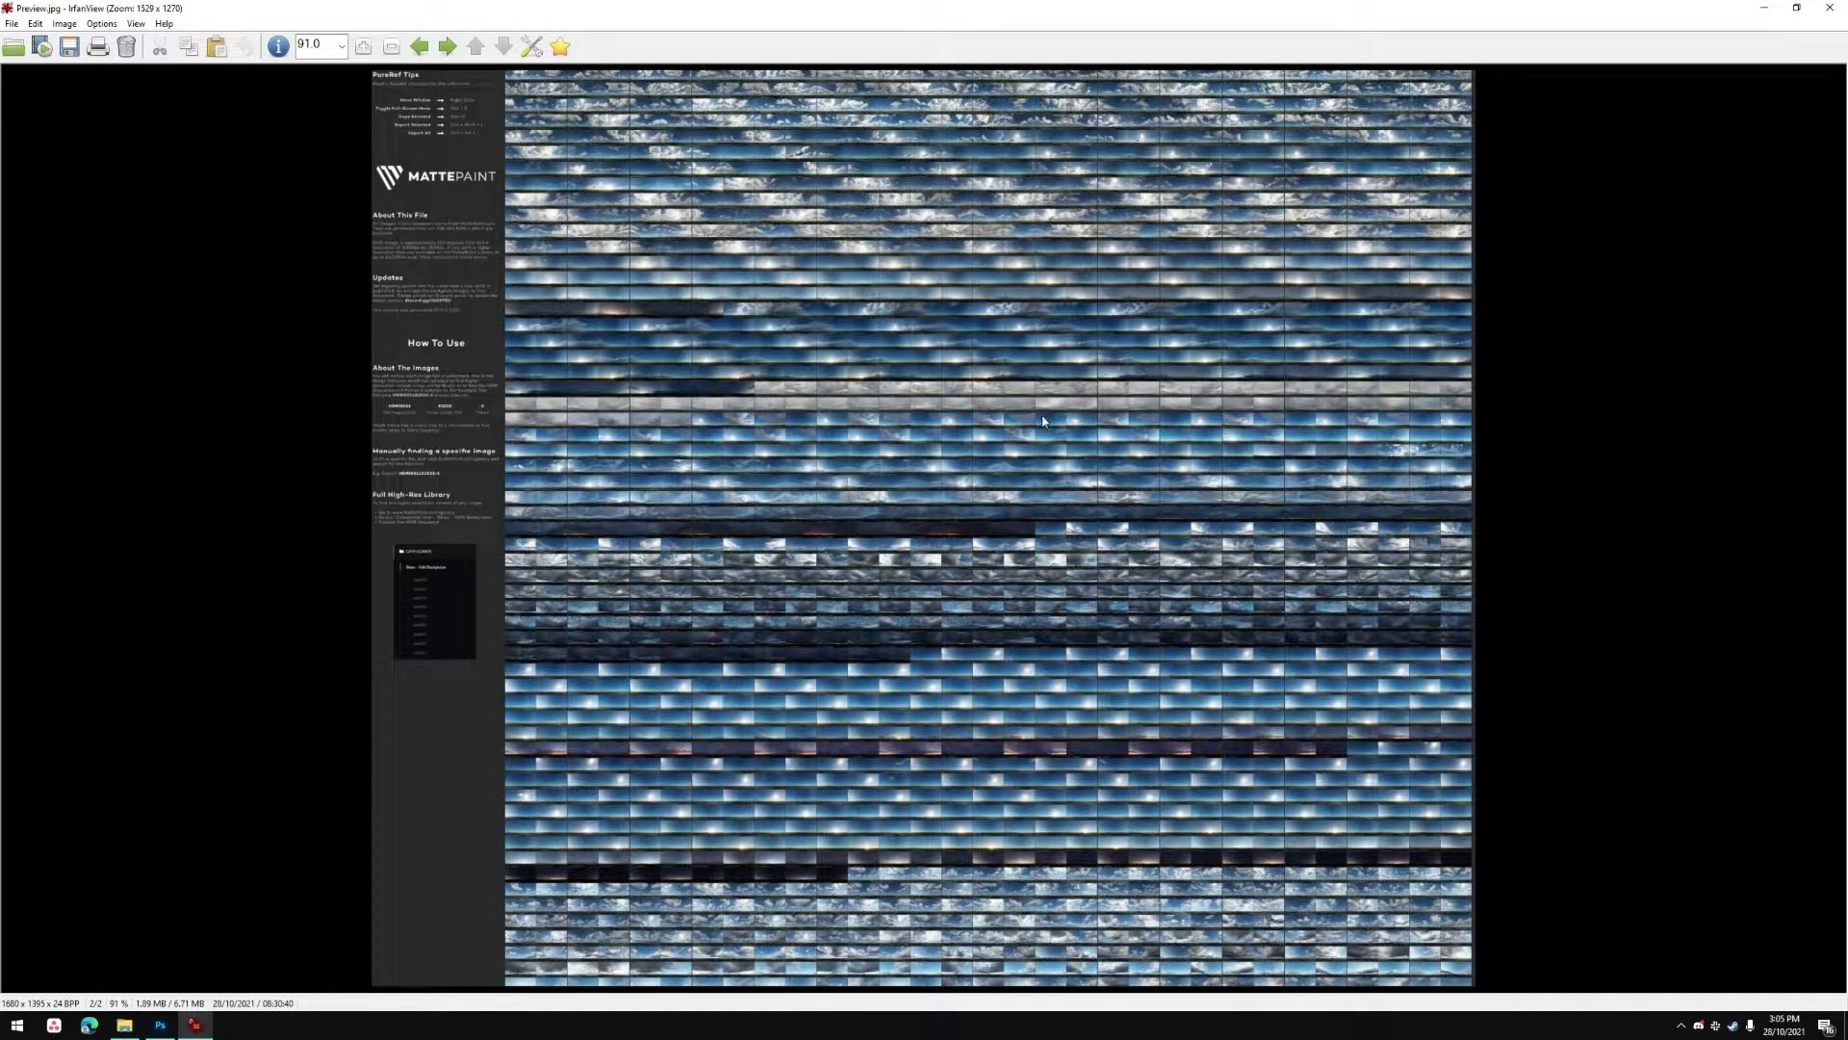
{"action": "left_click", "coordinate": [1829, 7]}
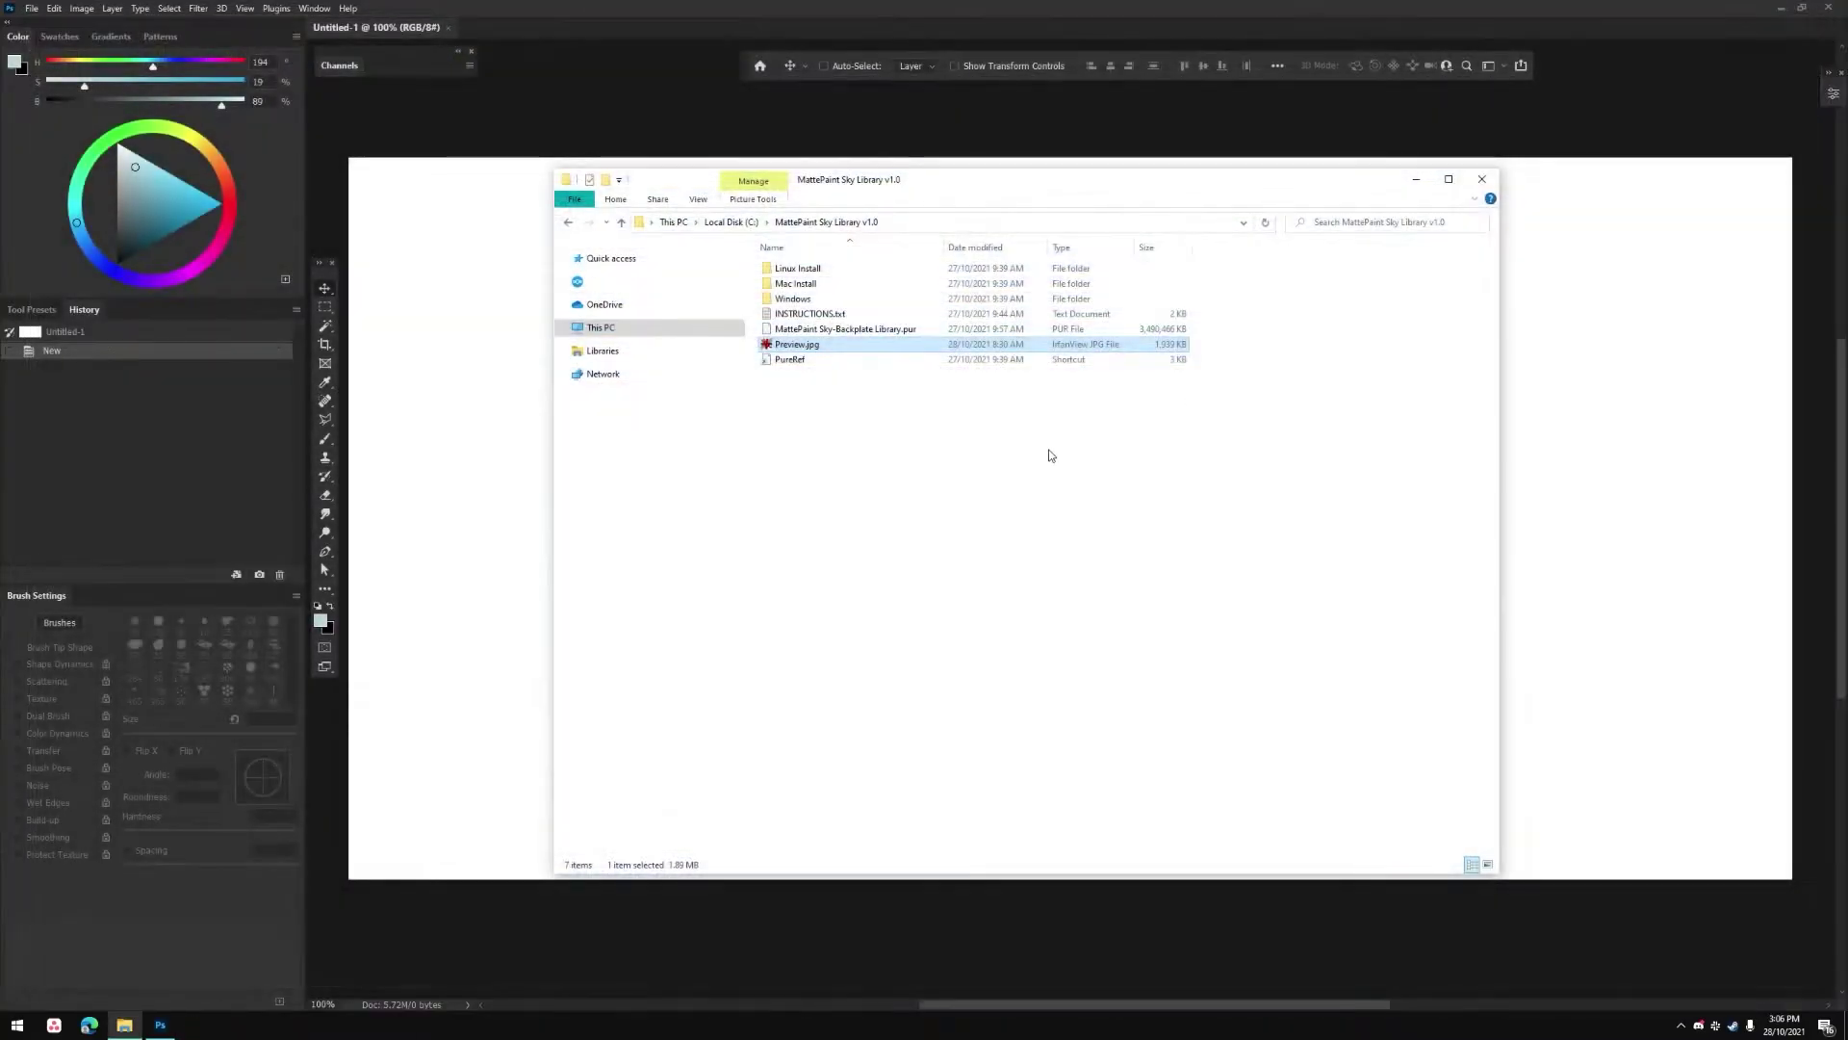
Step: Launch PureRef from the library folder and load the scene MattePaint Sky-Backplate Library.pur
{"action": "double_click", "coordinate": [791, 362]}
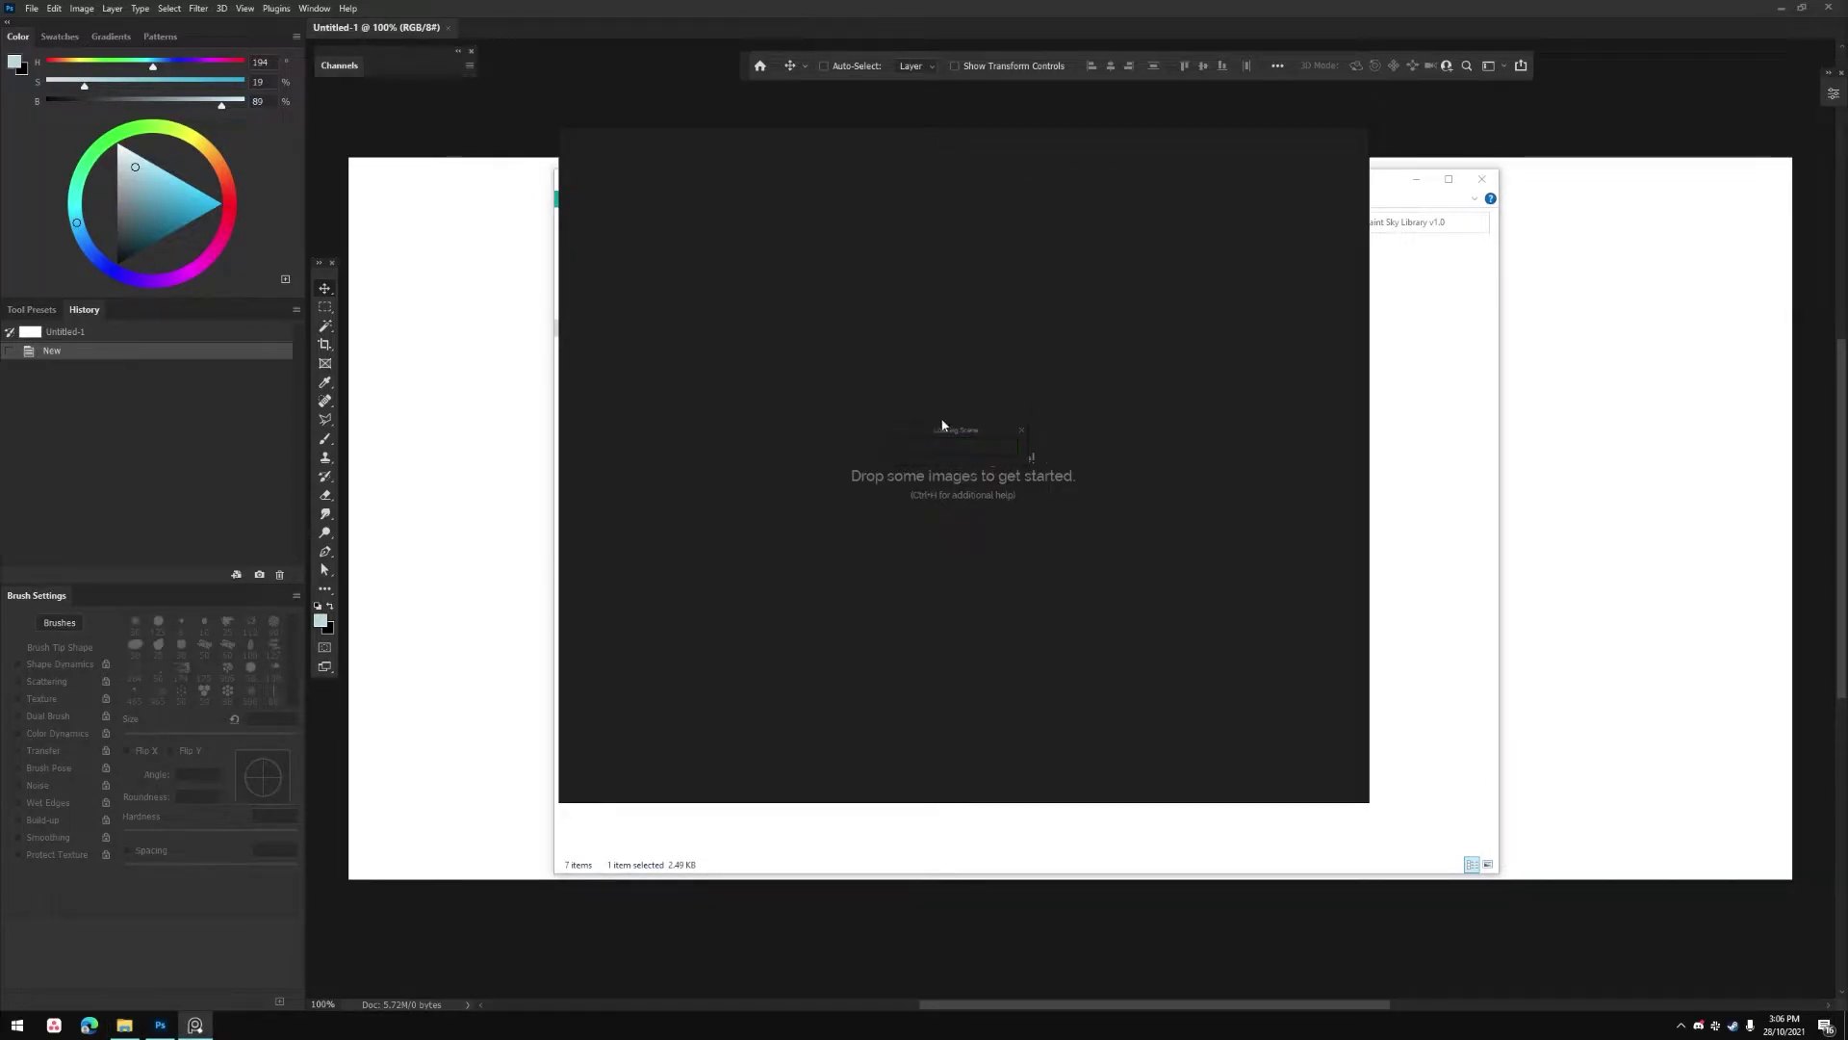
{"action": "left_click", "coordinate": [1022, 431]}
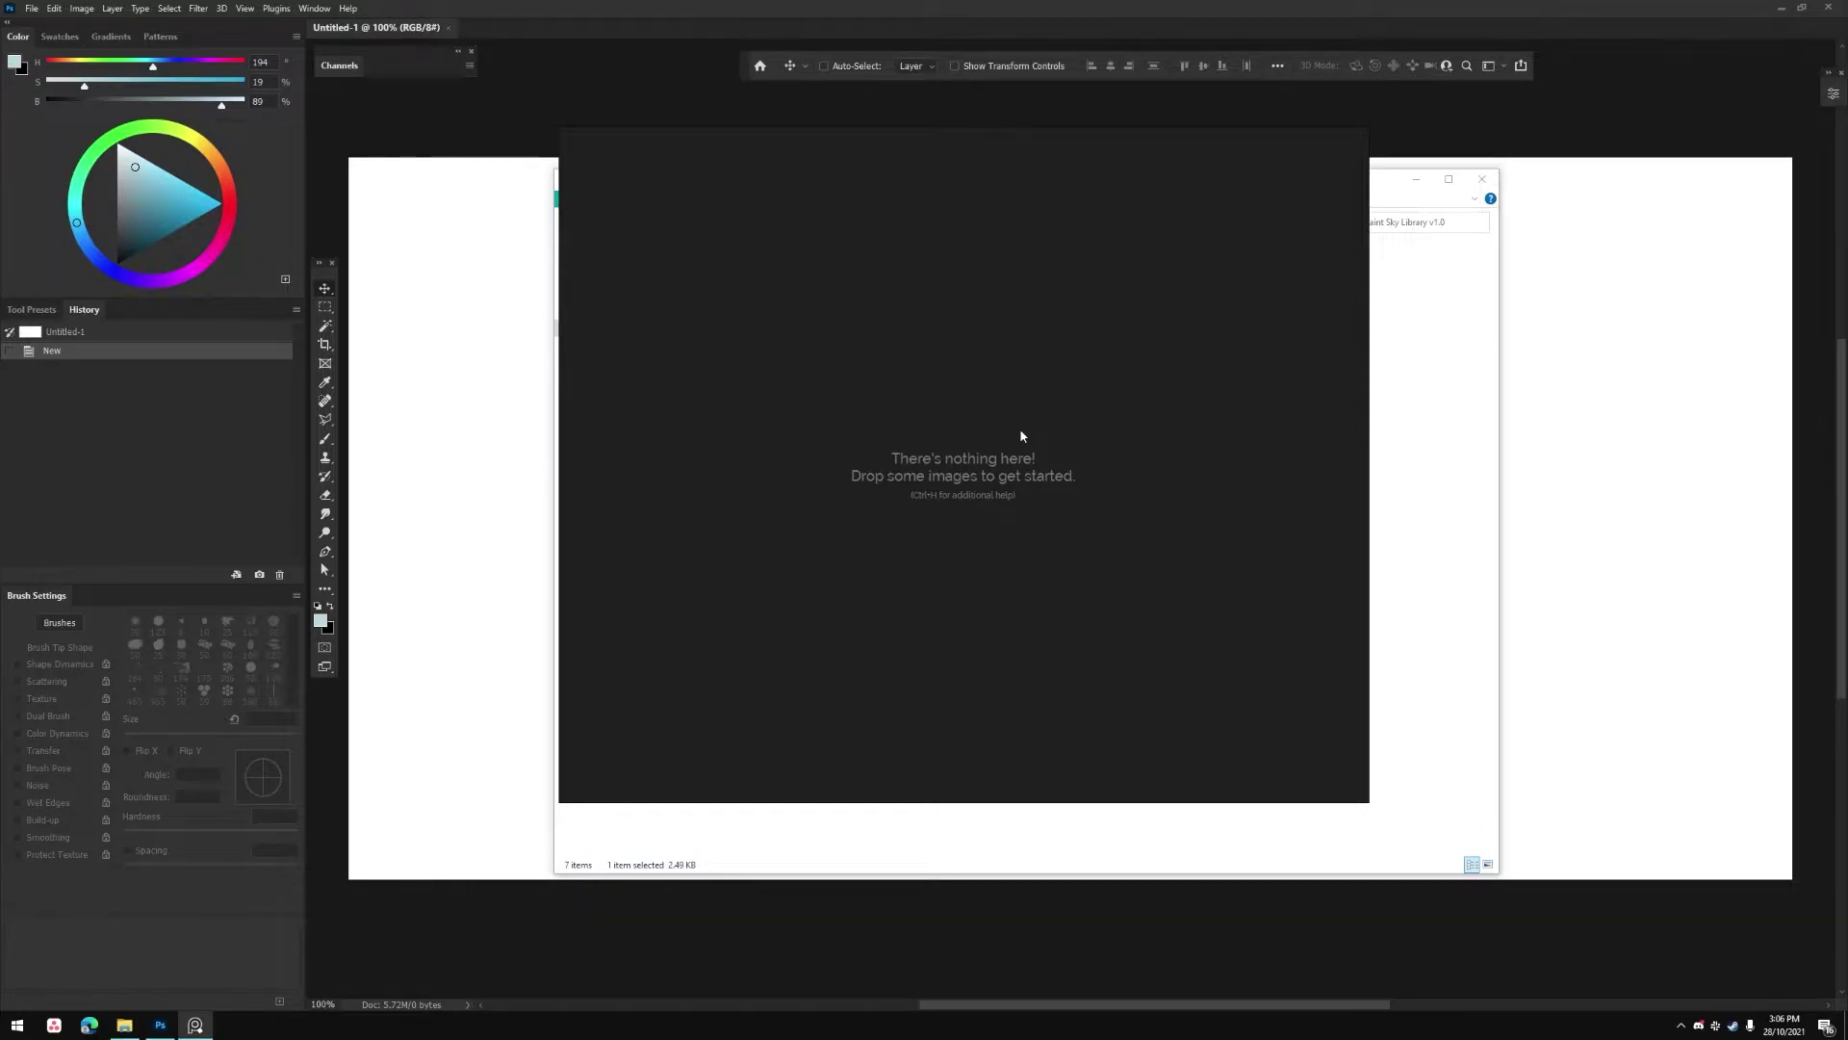
{"action": "key", "text": "ctrl+o"}
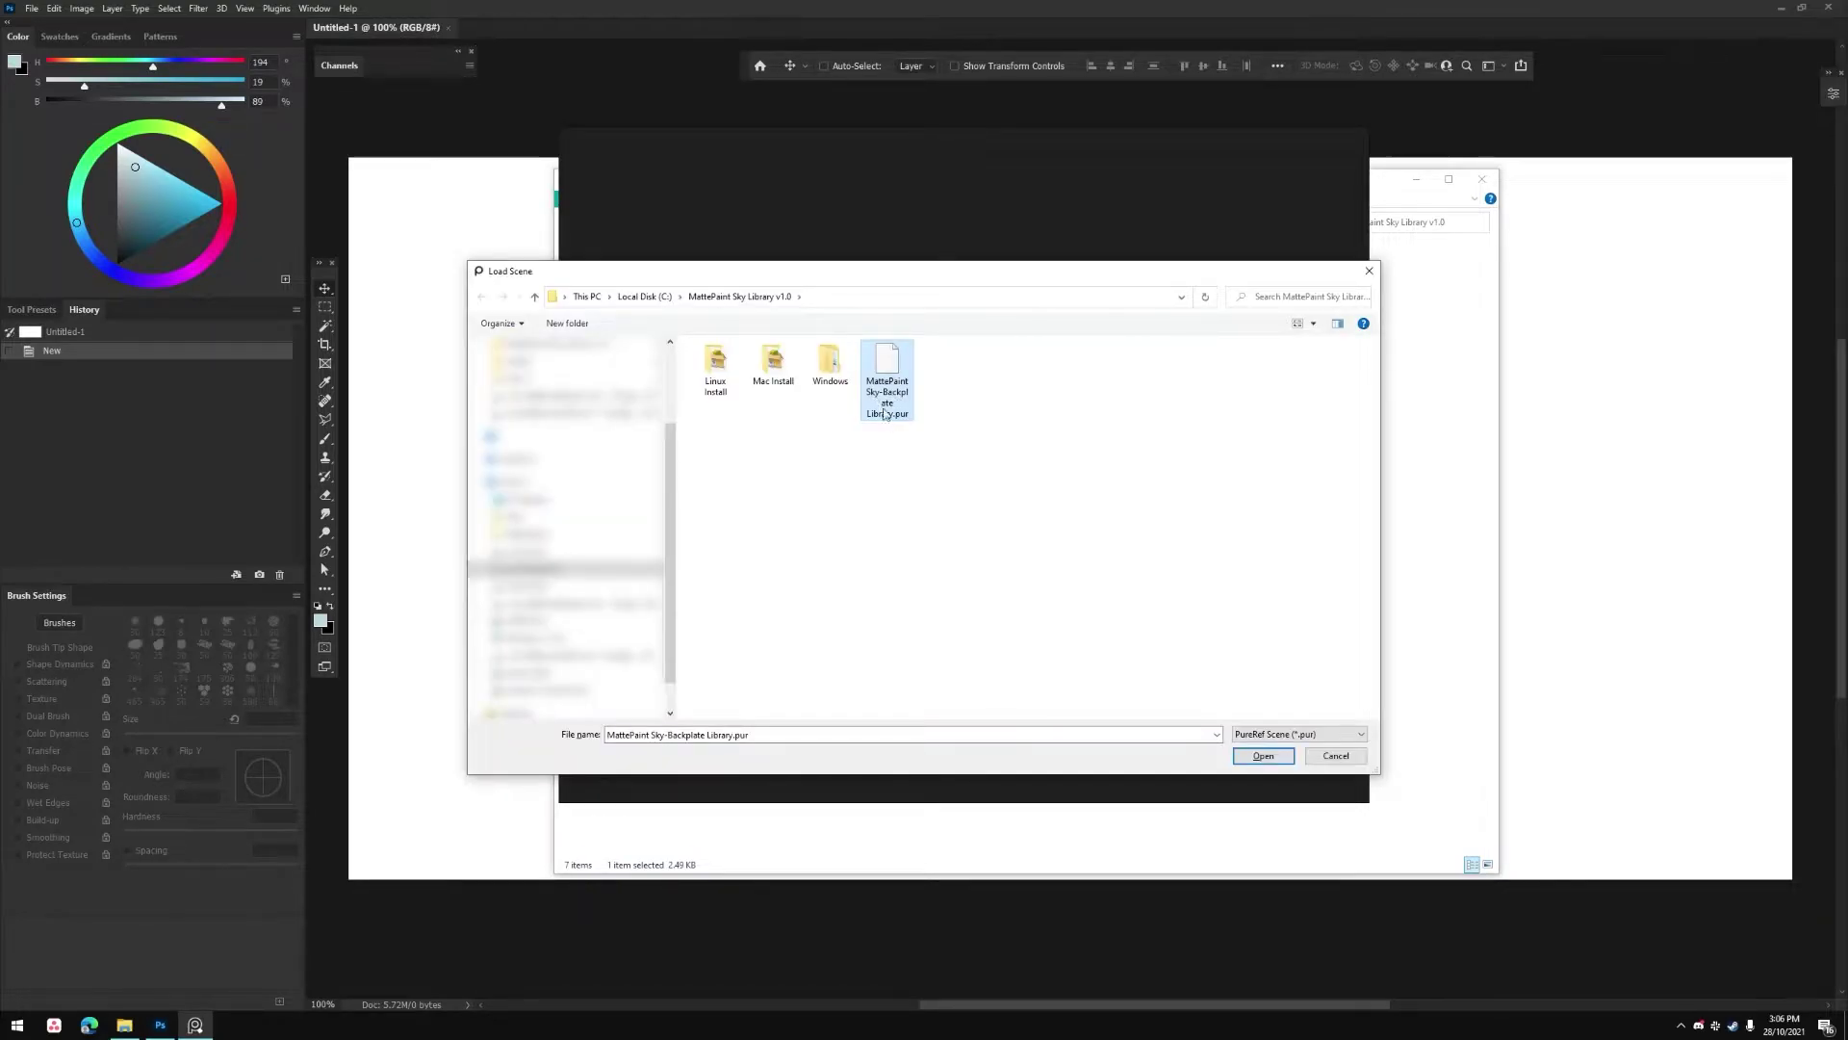
{"action": "double_click", "coordinate": [898, 390]}
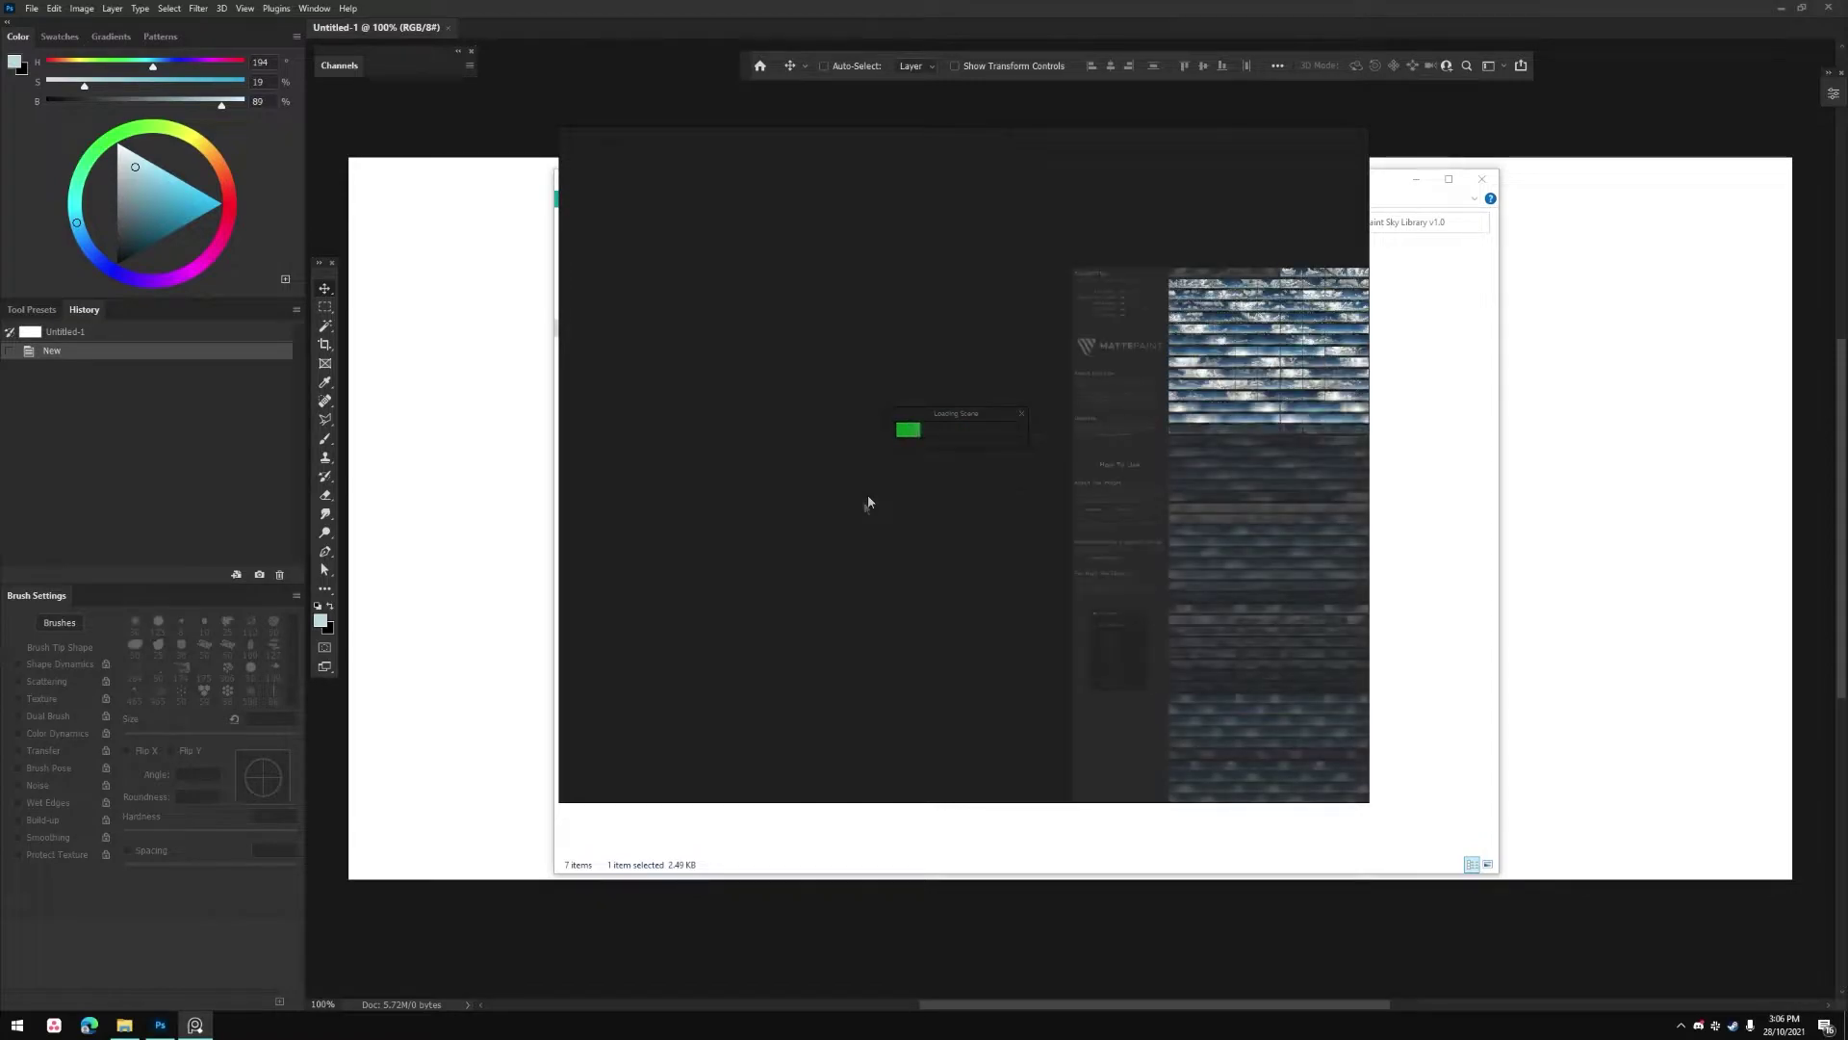
Step: Enlarge the PureRef window around the loaded sky board and switch it to maximized mode
{"action": "left_click_drag", "start_coordinate": [921, 505], "coordinate": [664, 379]}
{"action": "left_click_drag", "start_coordinate": [1168, 664], "coordinate": [1134, 682]}
{"action": "scroll", "coordinate": [1036, 466], "scroll_direction": "up", "scroll_amount": 5}
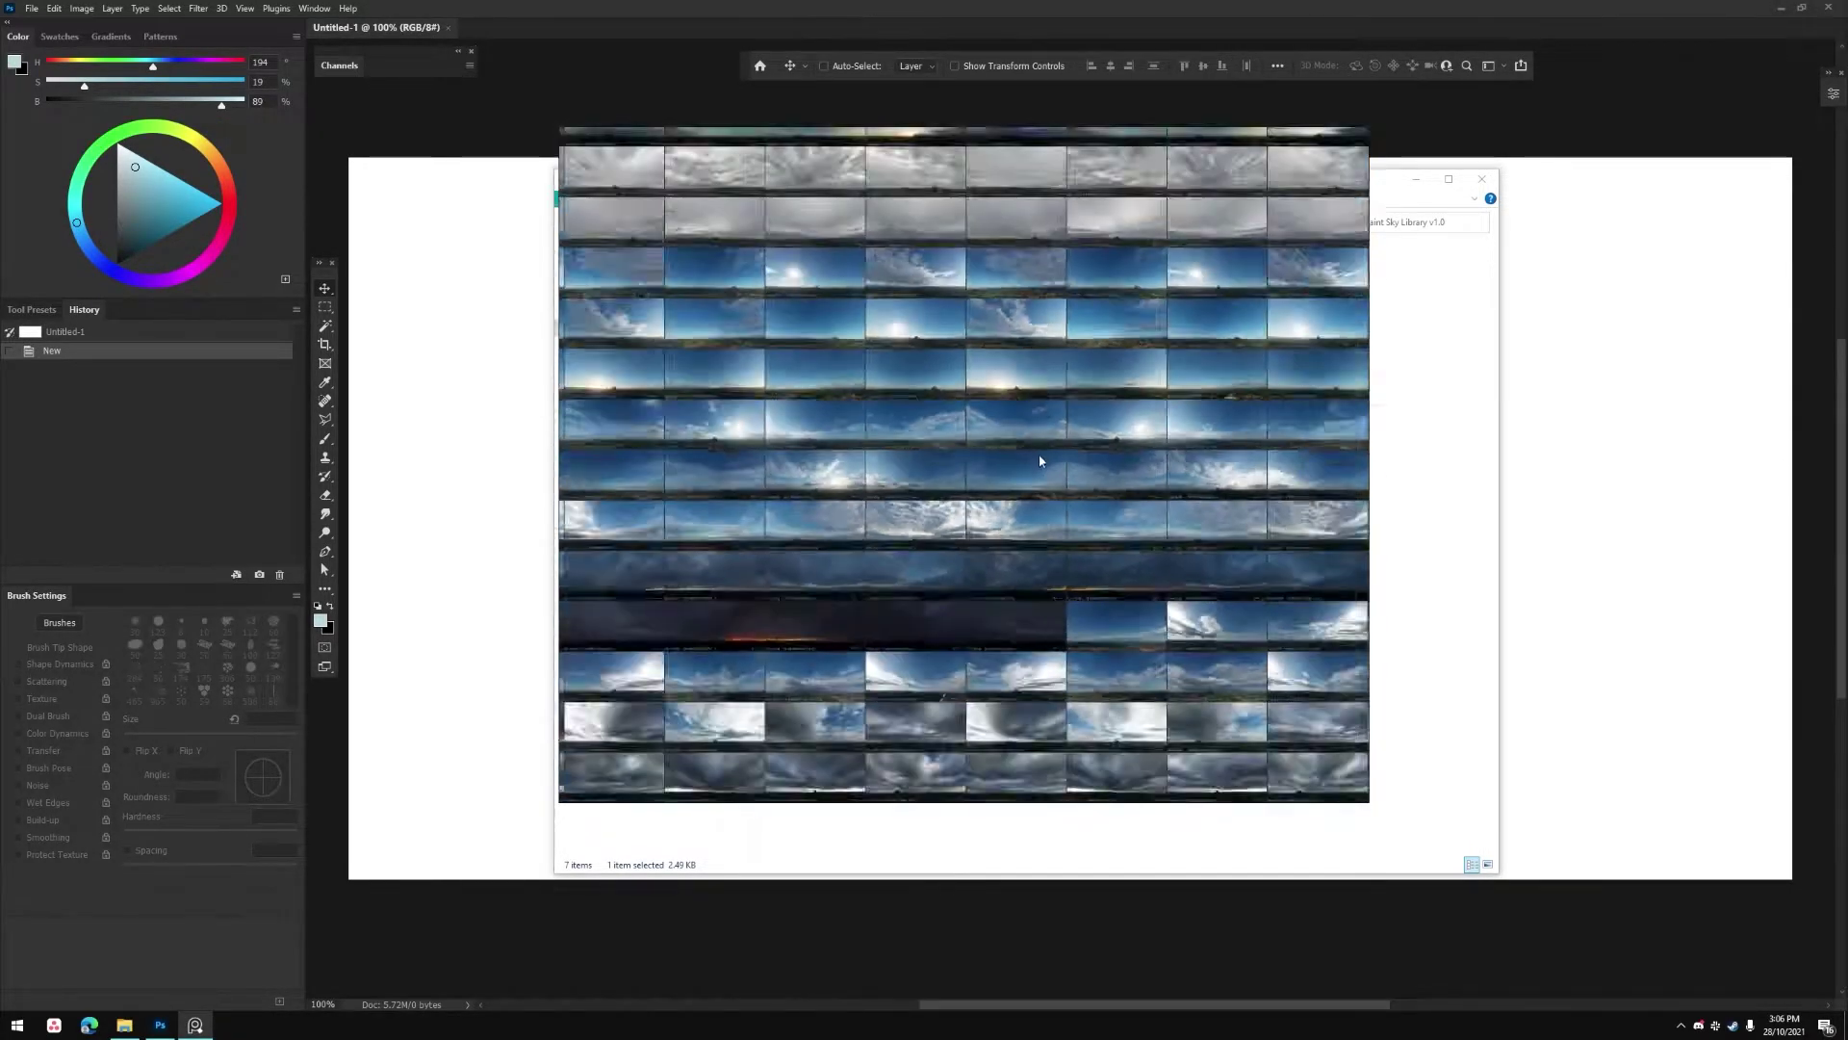
{"action": "scroll", "coordinate": [1030, 460], "scroll_direction": "down", "scroll_amount": 6}
{"action": "scroll", "coordinate": [1030, 459], "scroll_direction": "up", "scroll_amount": 5}
{"action": "scroll", "coordinate": [1030, 460], "scroll_direction": "down", "scroll_amount": 2}
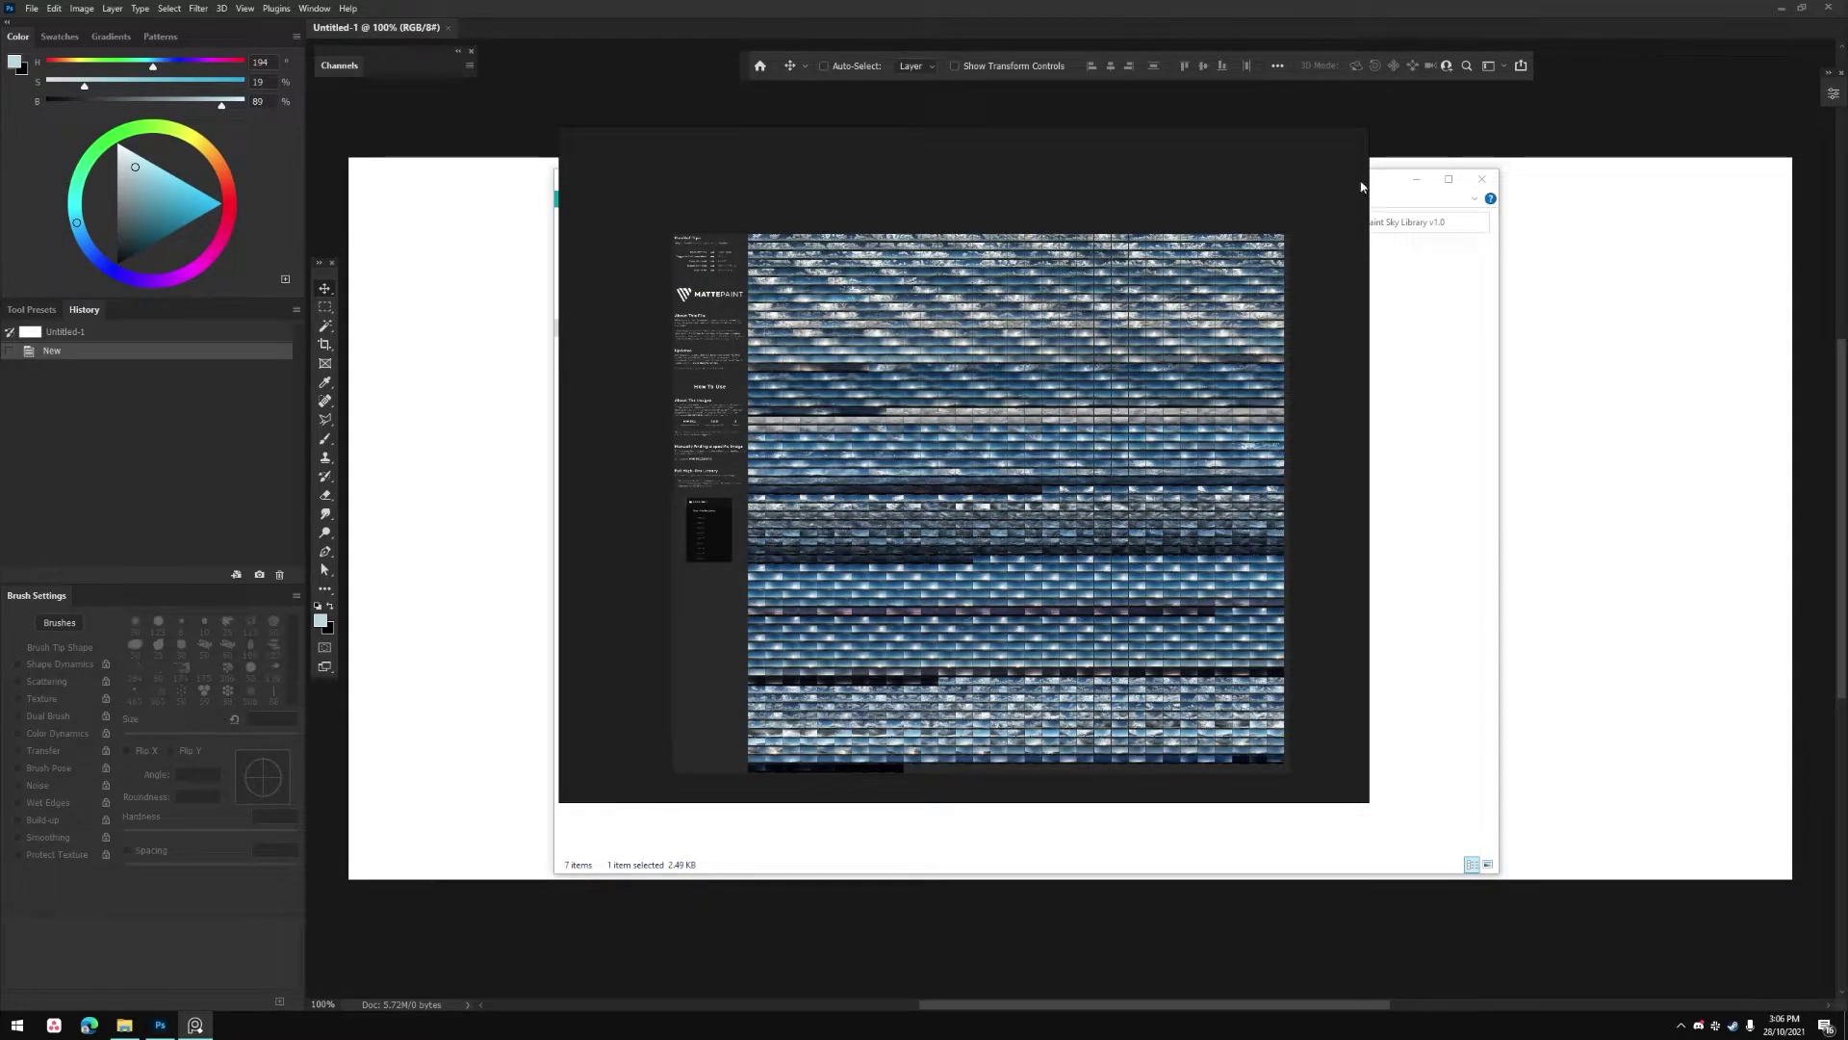
{"action": "left_click_drag", "start_coordinate": [1374, 132], "coordinate": [1477, 79]}
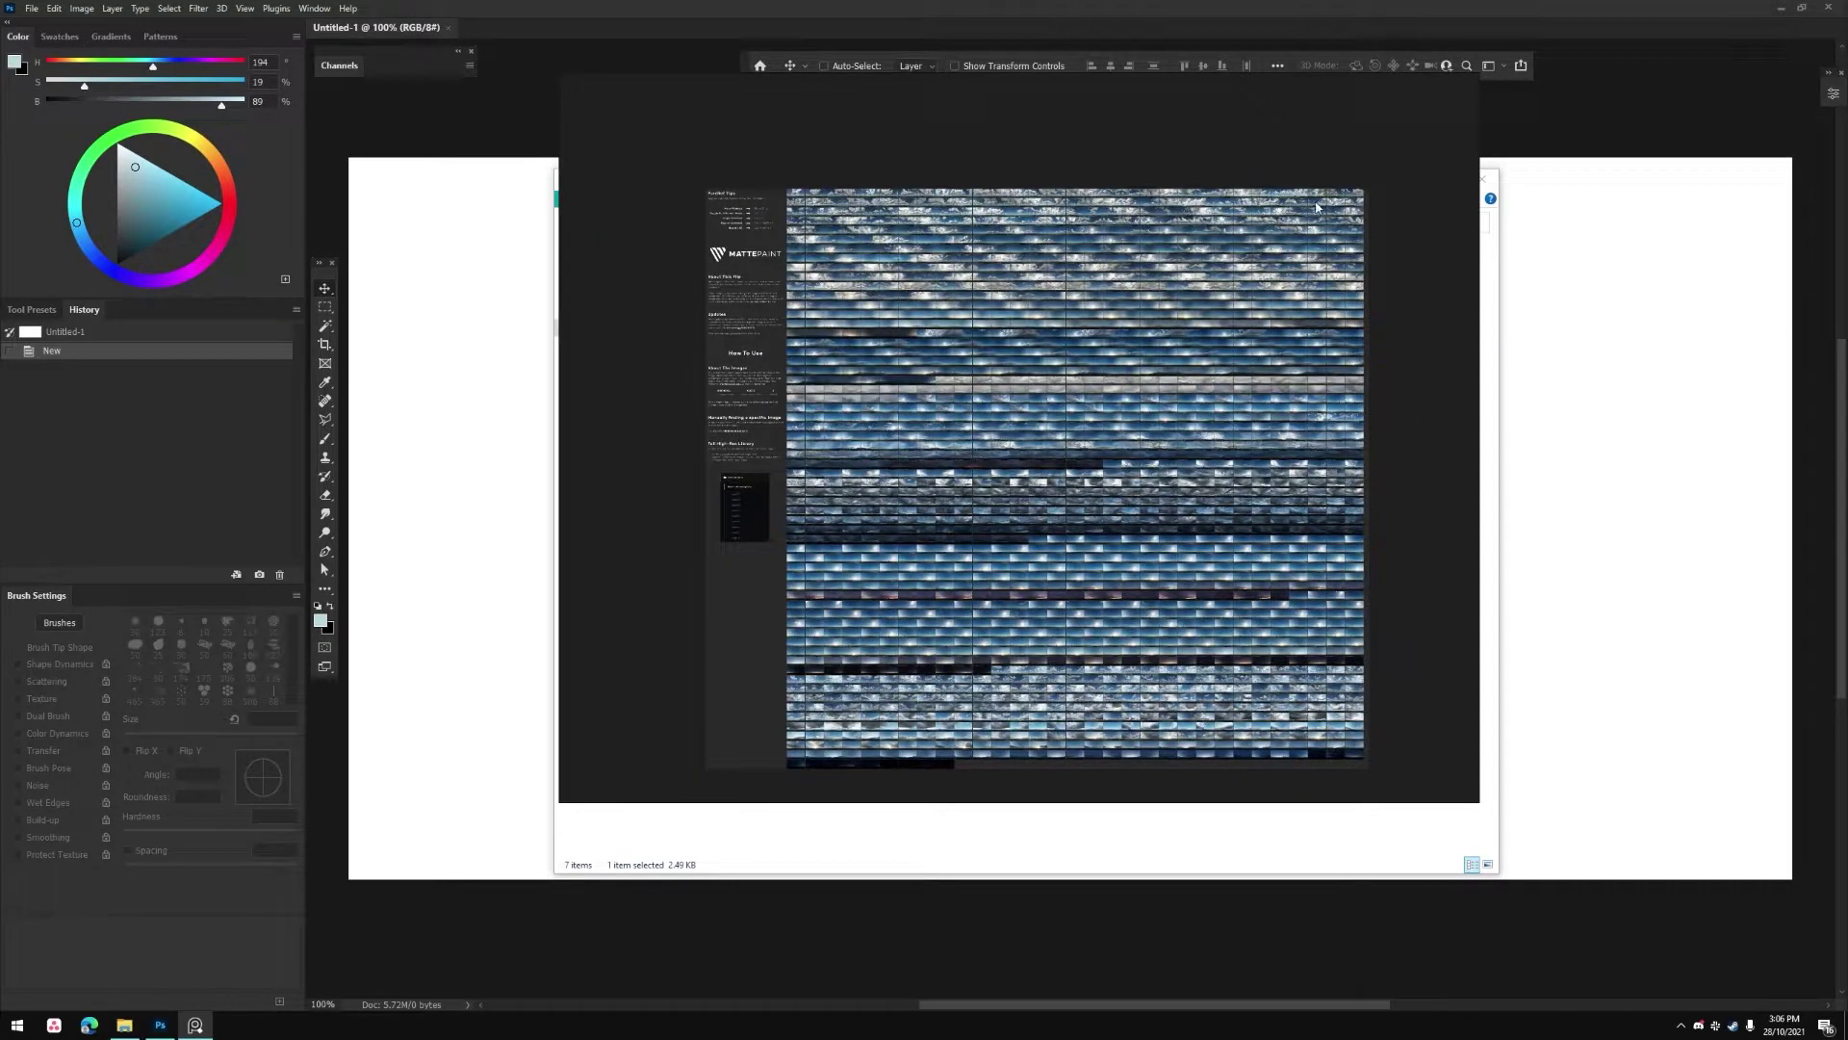
{"action": "key", "text": "ctrl+f"}
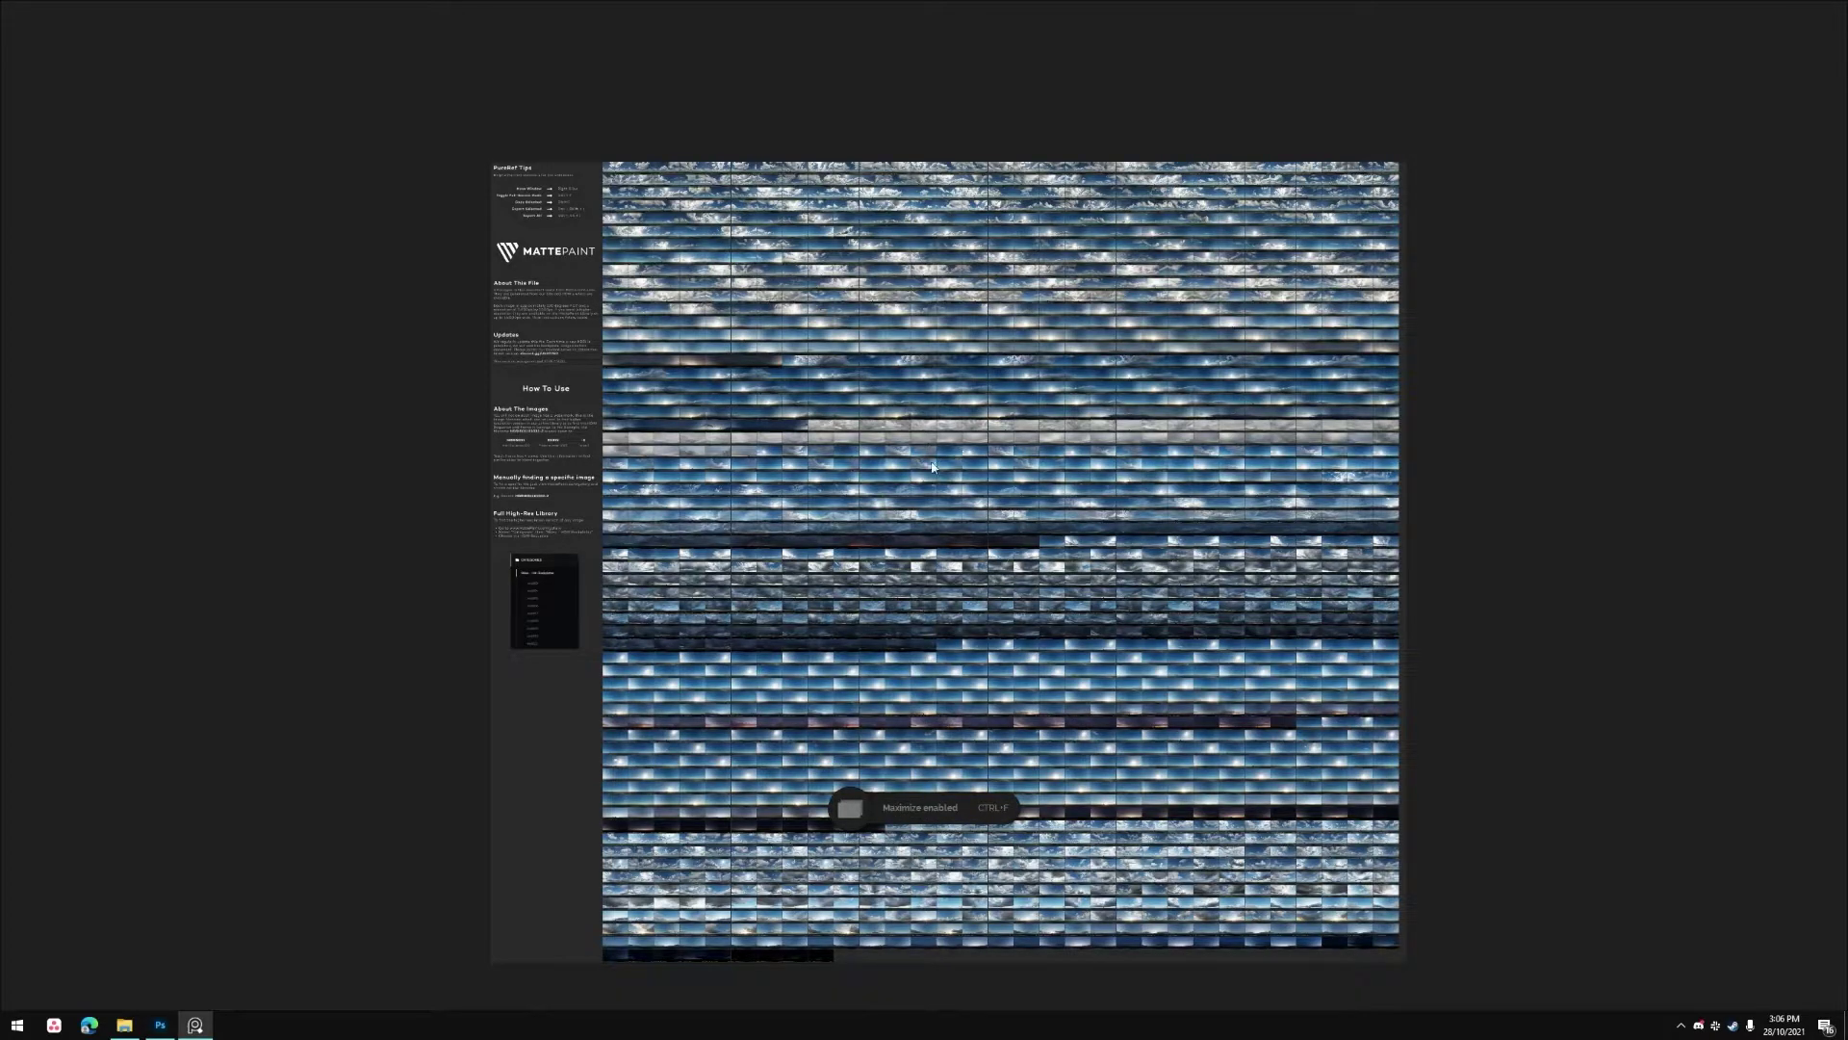
Step: Read the PureRef Tips on copying and exporting images, selecting all the sky images on the board as a demonstration
{"action": "scroll", "coordinate": [767, 383], "scroll_direction": "up", "scroll_amount": 5}
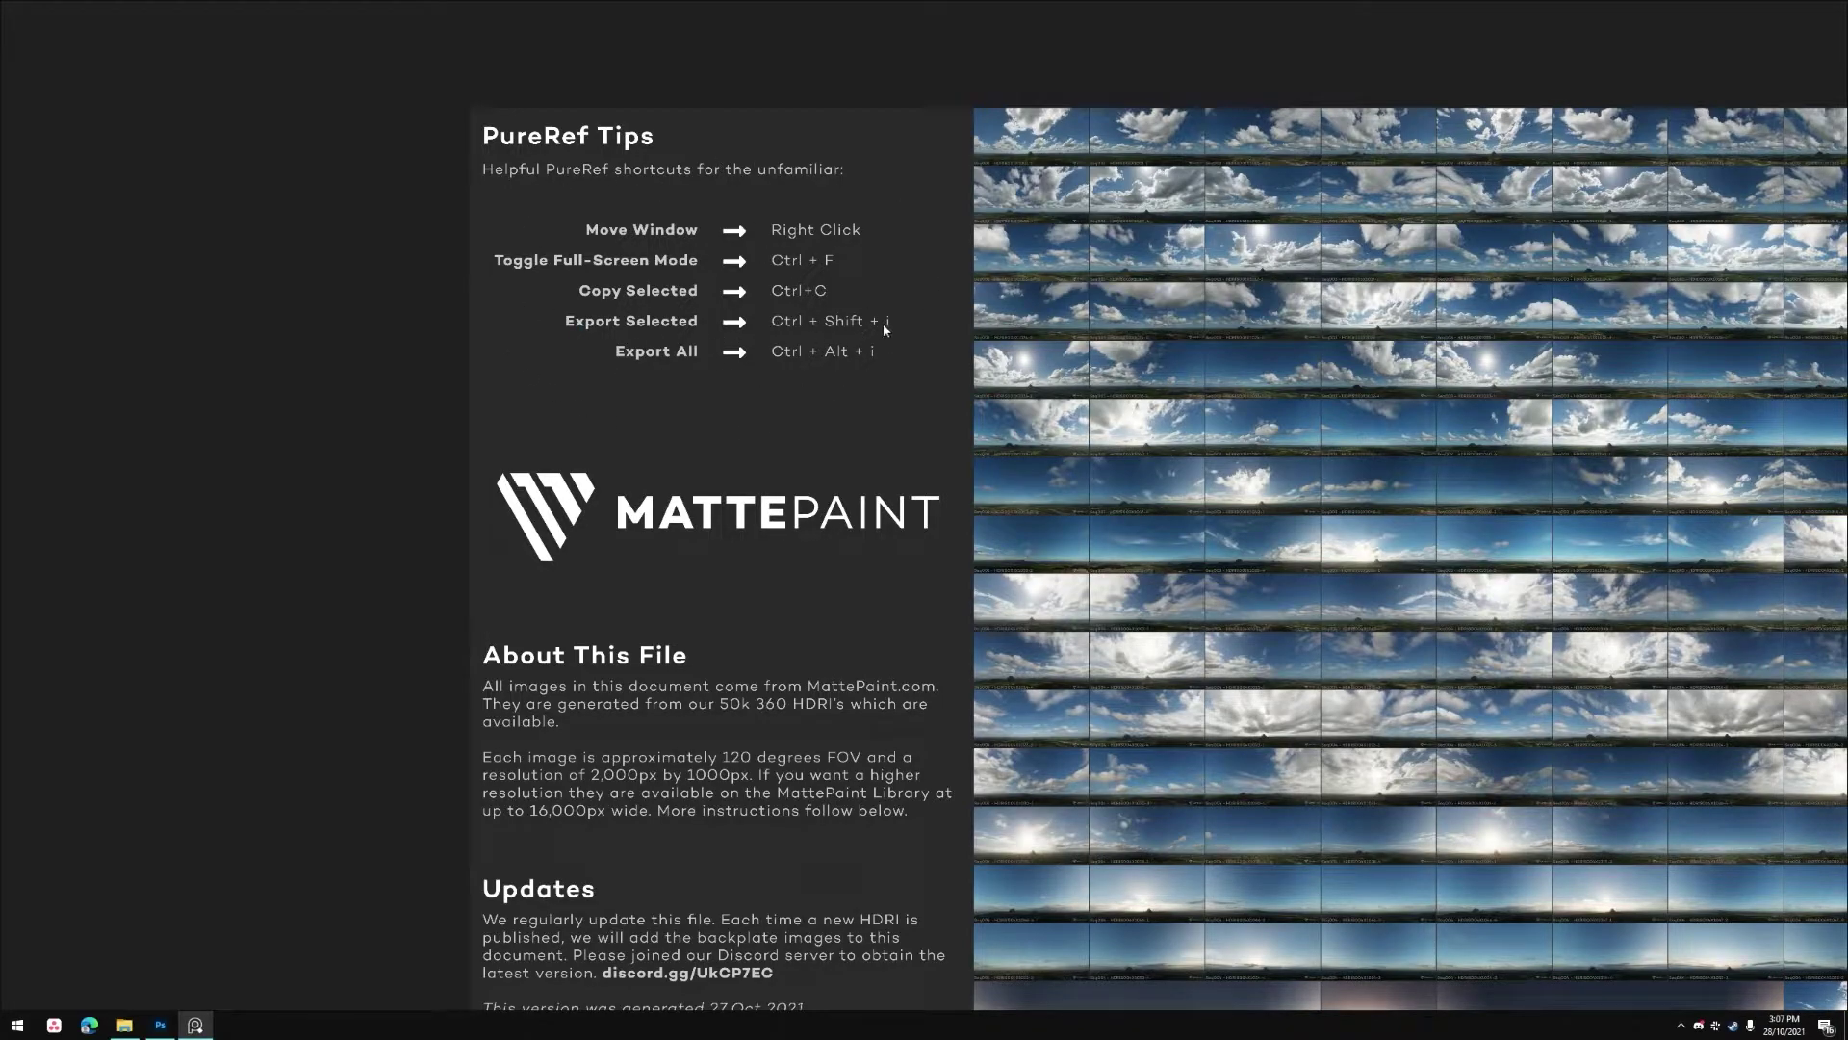
{"action": "scroll", "coordinate": [681, 336], "scroll_direction": "down", "scroll_amount": 8}
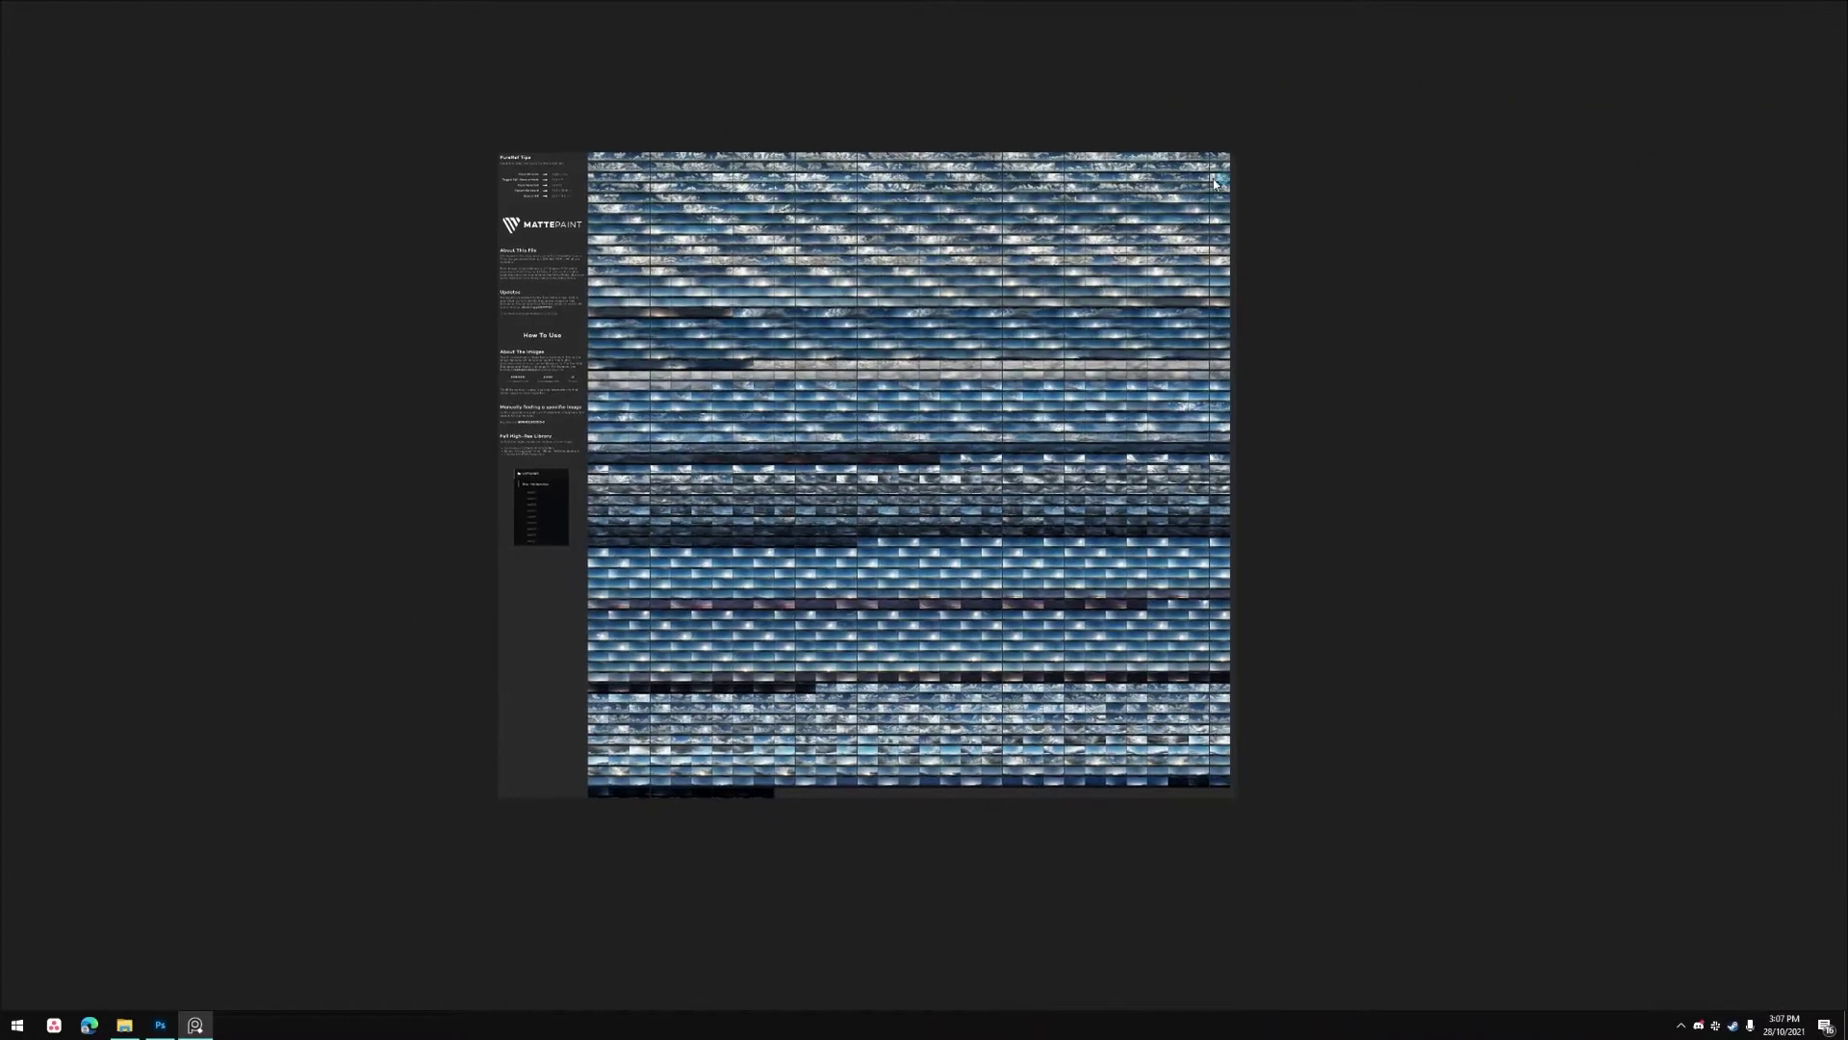
{"action": "left_click_drag", "start_coordinate": [1238, 164], "coordinate": [602, 811]}
{"action": "scroll", "coordinate": [529, 227], "scroll_direction": "up", "scroll_amount": 6}
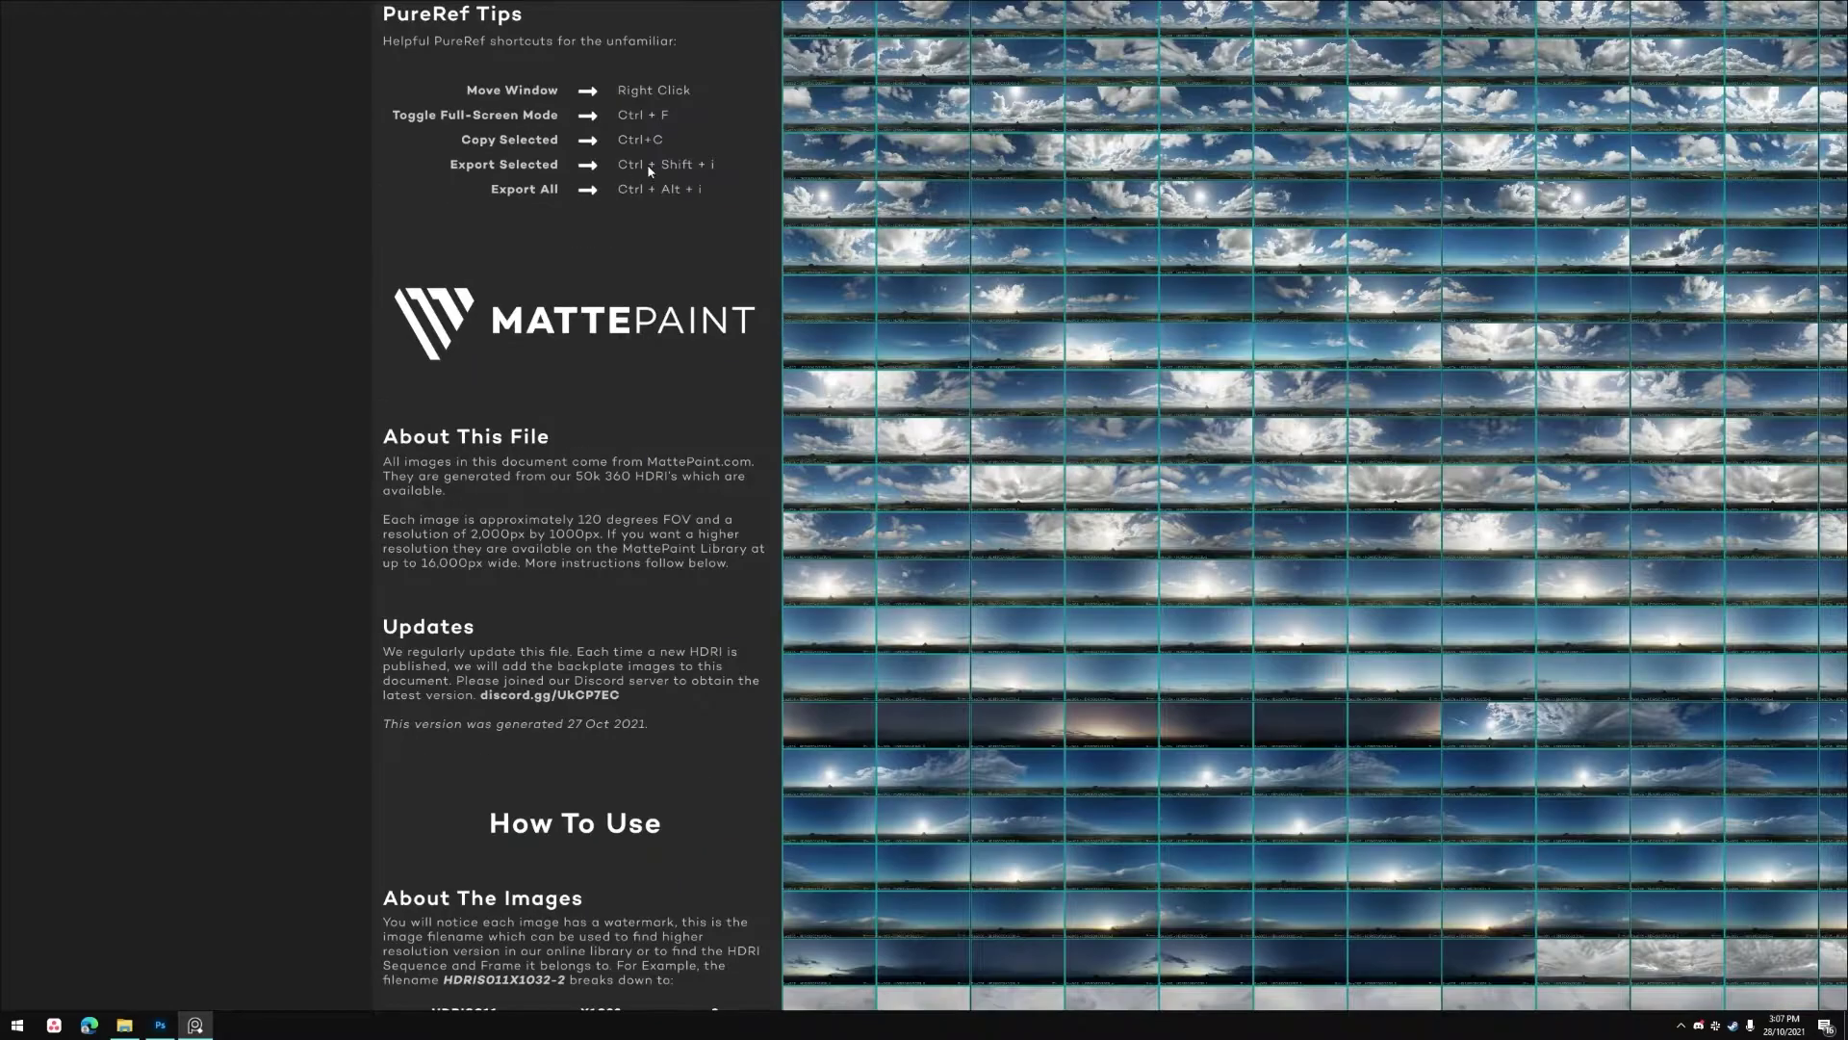
{"action": "scroll", "coordinate": [689, 256], "scroll_direction": "down", "scroll_amount": 5}
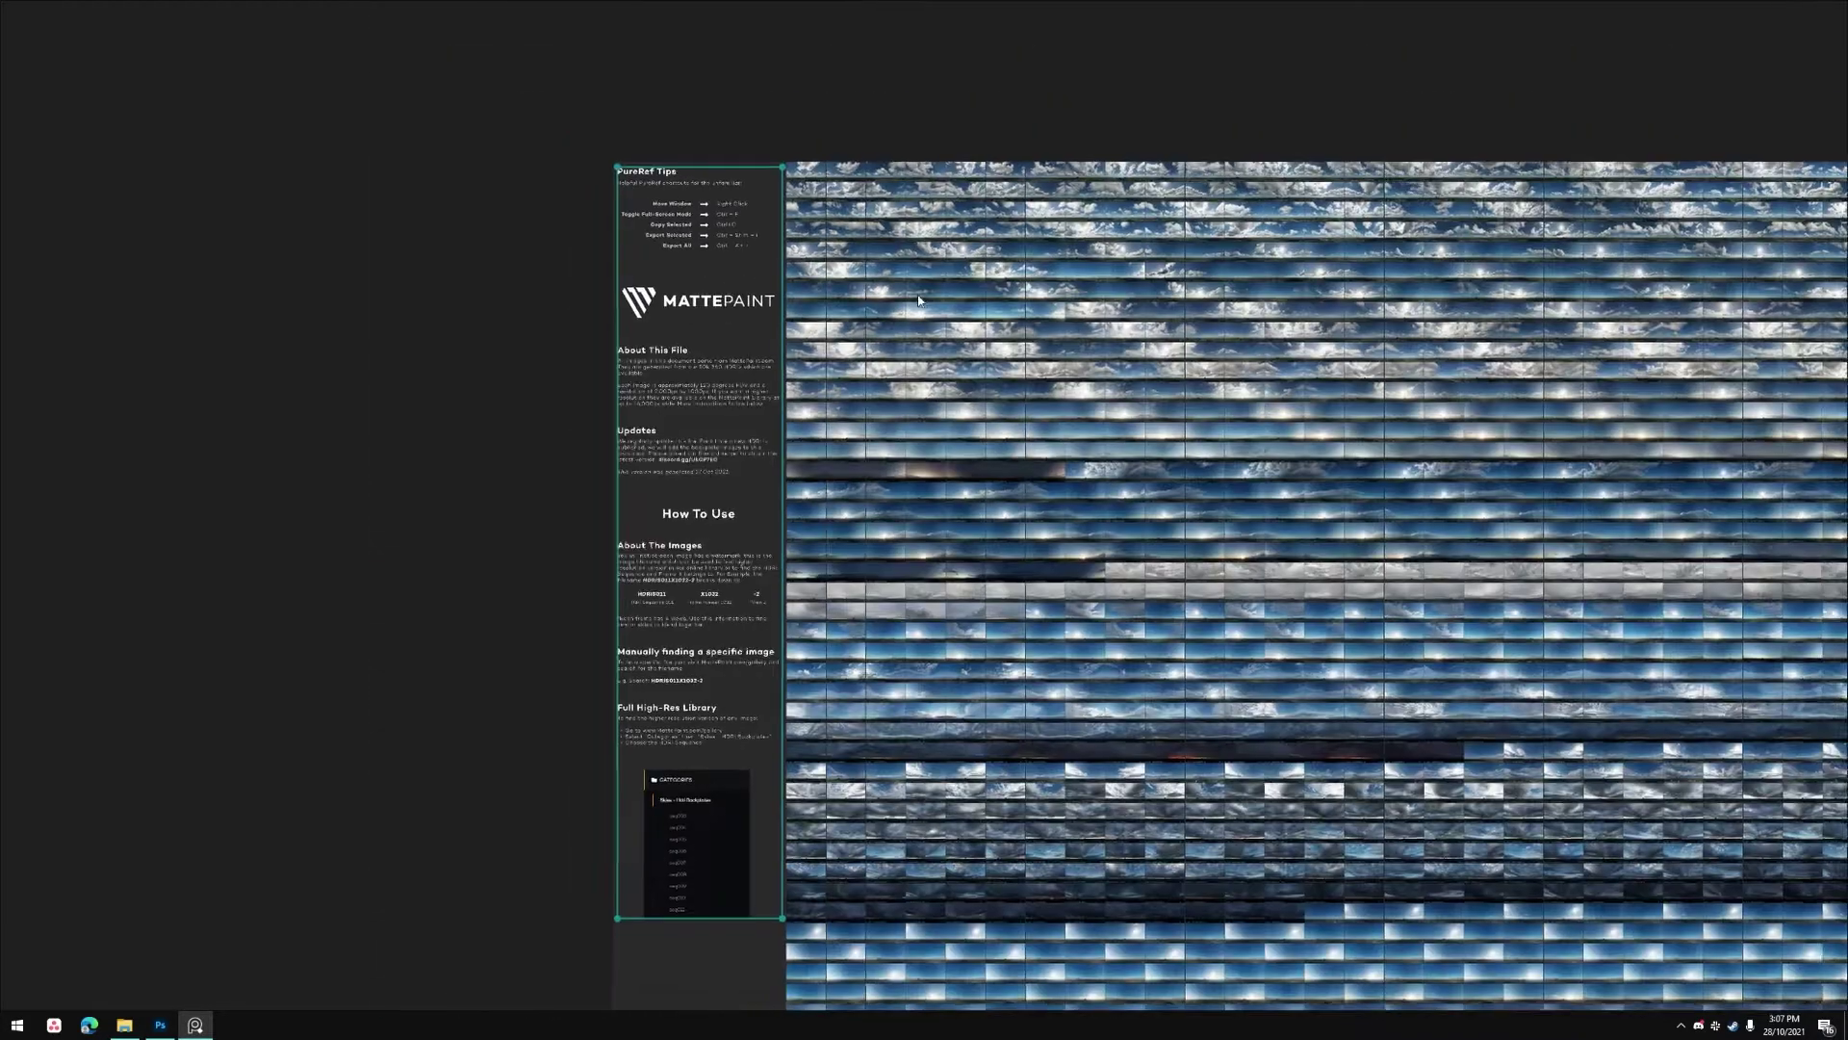
Step: Read the About This File, Updates and How To Use sections of the board's information column
{"action": "left_click", "coordinate": [718, 874]}
{"action": "scroll", "coordinate": [641, 328], "scroll_direction": "up", "scroll_amount": 6}
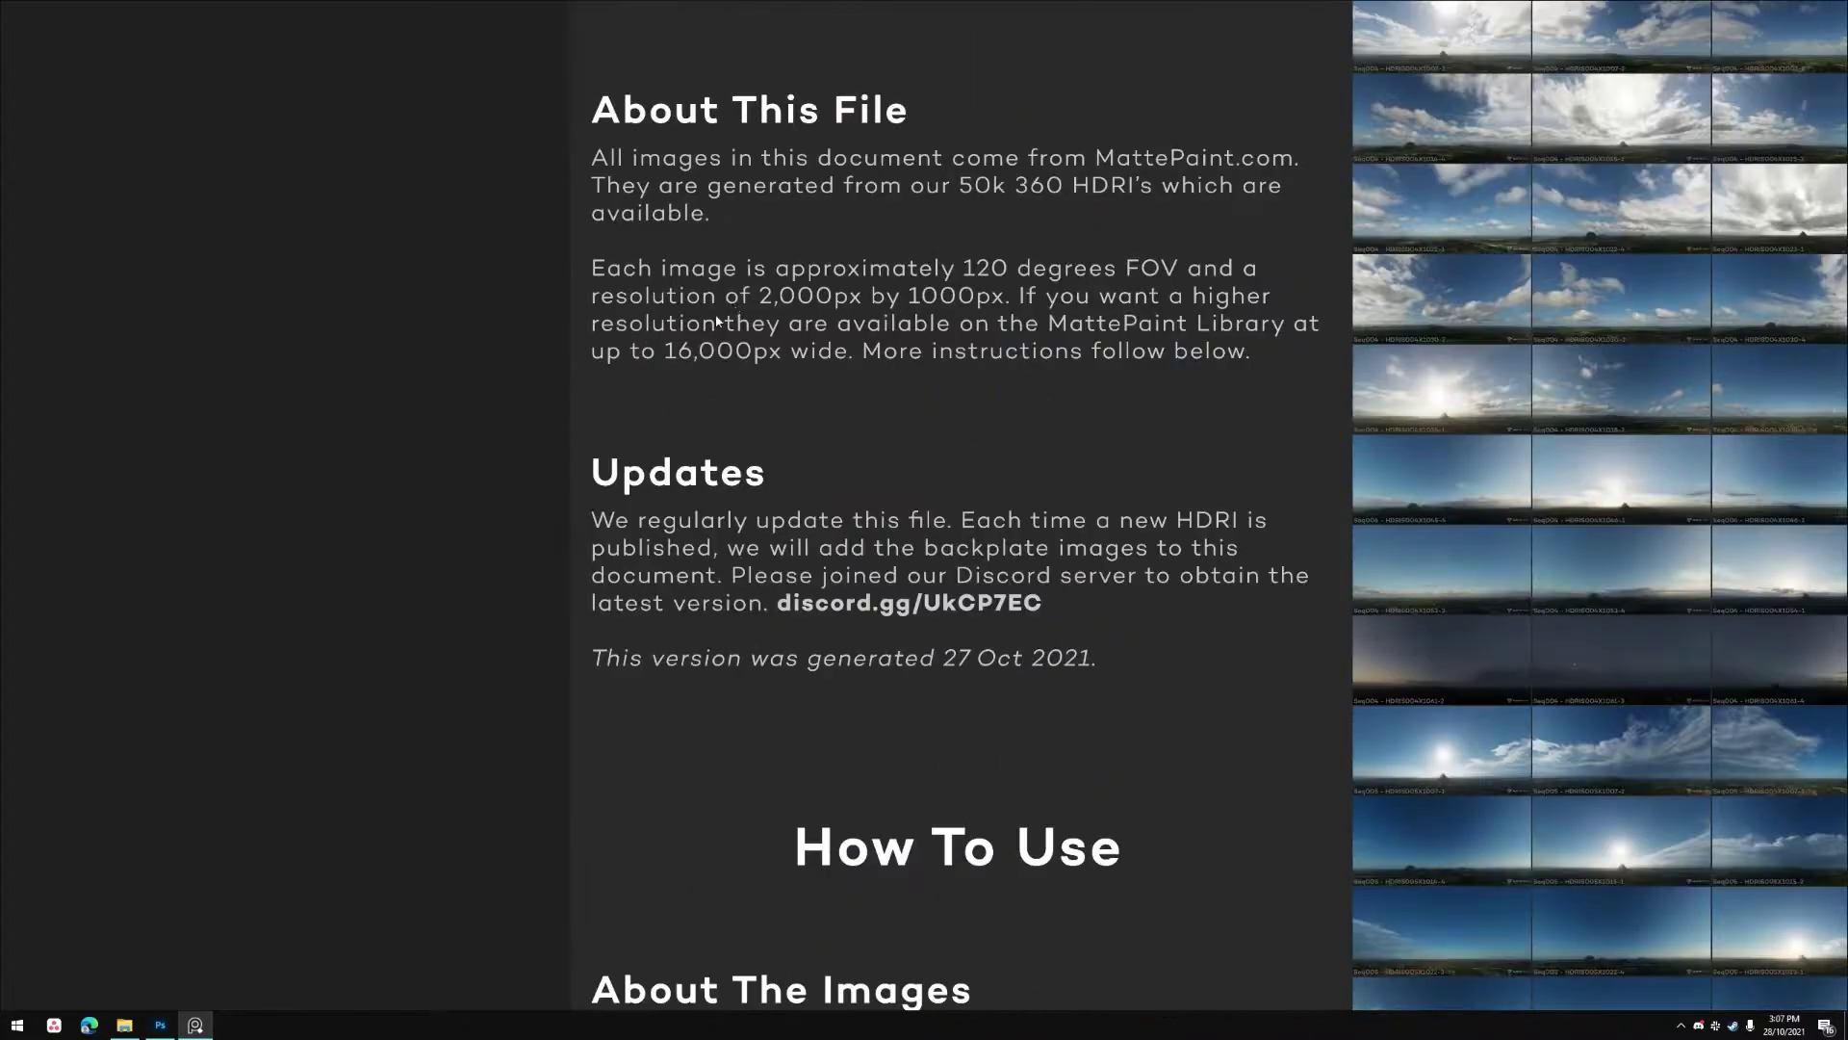
{"action": "left_click_drag", "start_coordinate": [597, 183], "coordinate": [524, 208]}
{"action": "left_click_drag", "start_coordinate": [661, 248], "coordinate": [620, 228]}
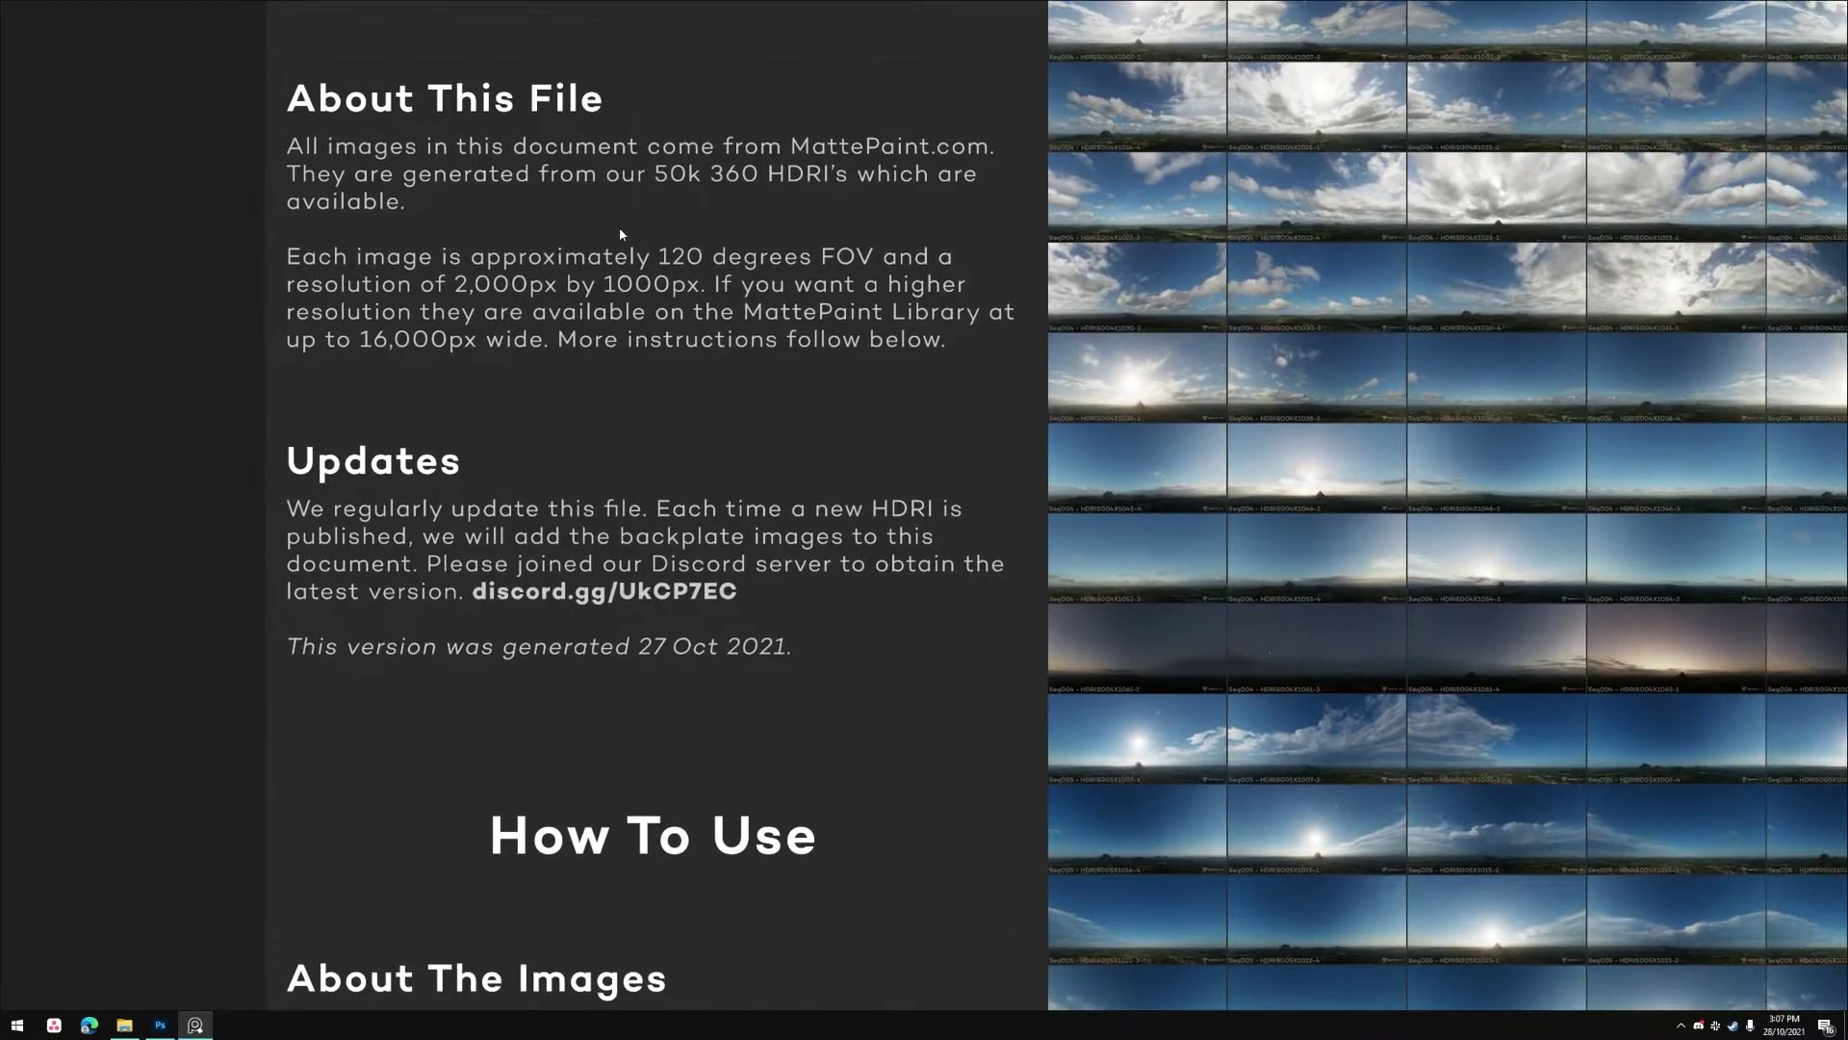
{"action": "scroll", "coordinate": [689, 228], "scroll_direction": "down", "scroll_amount": 4}
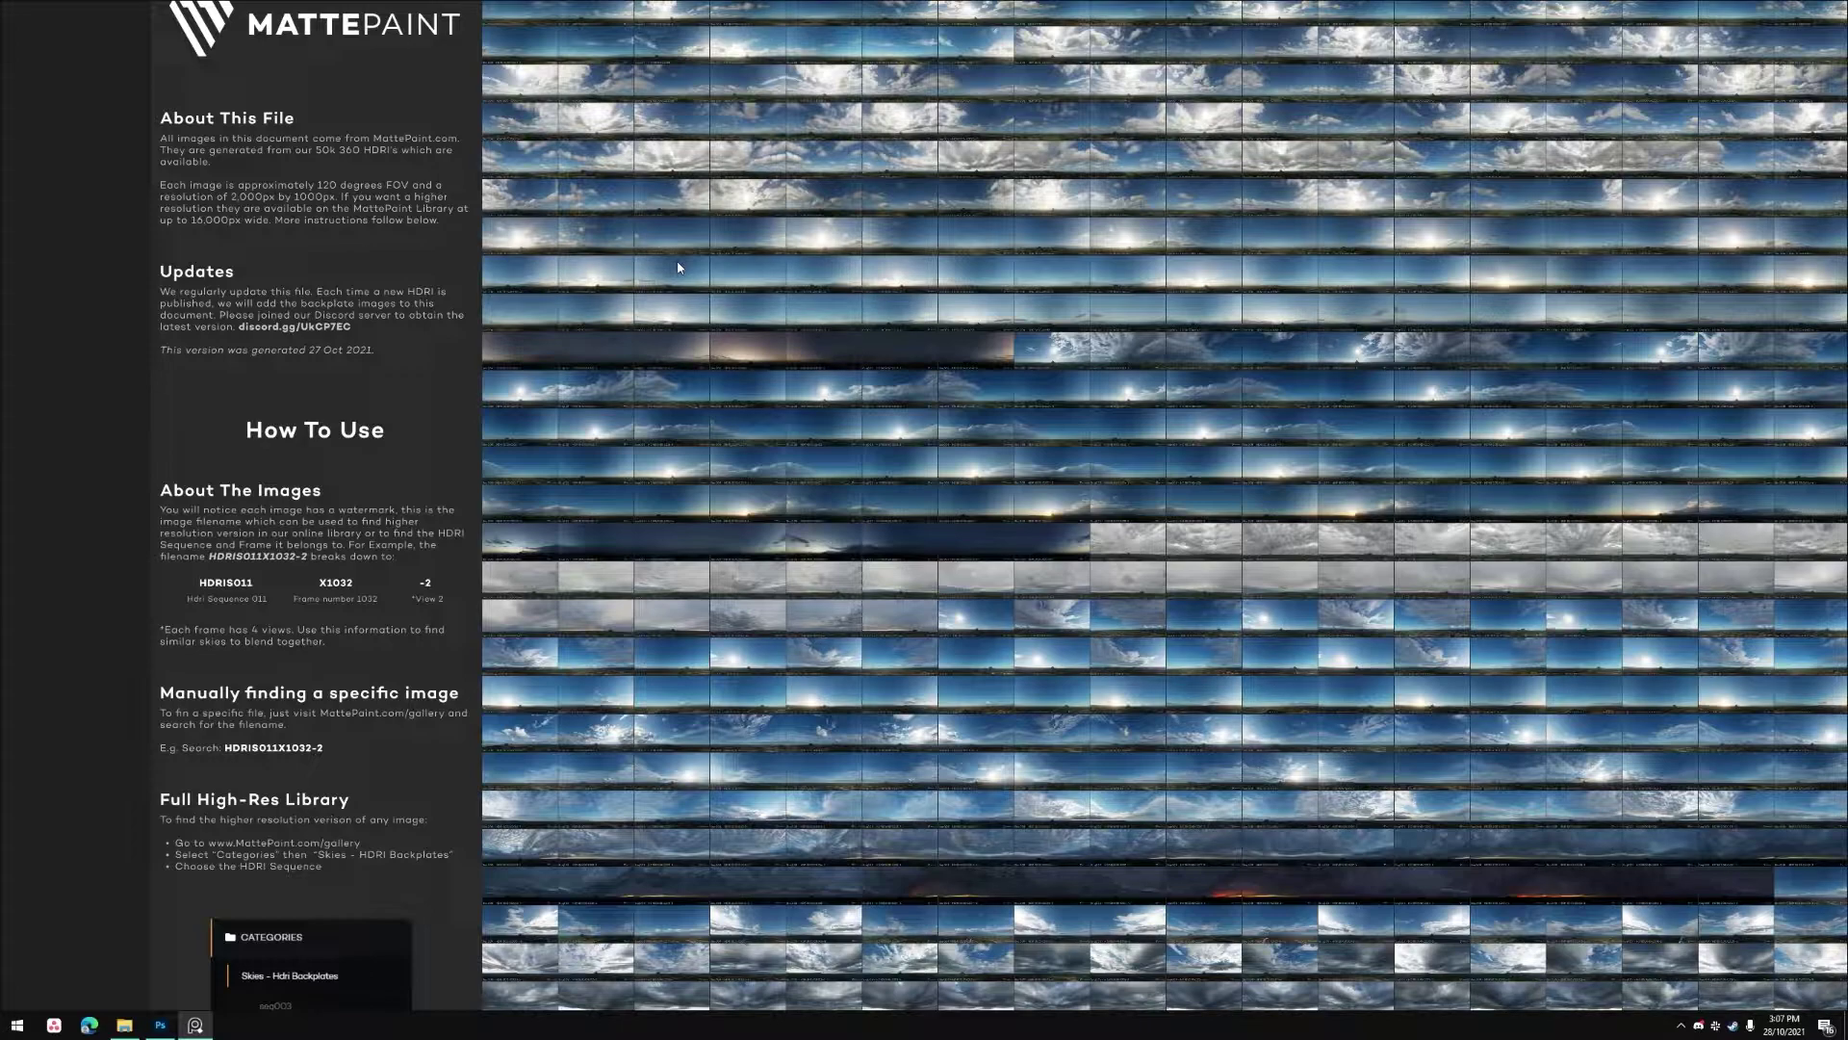
{"action": "scroll", "coordinate": [677, 267], "scroll_direction": "up", "scroll_amount": 5}
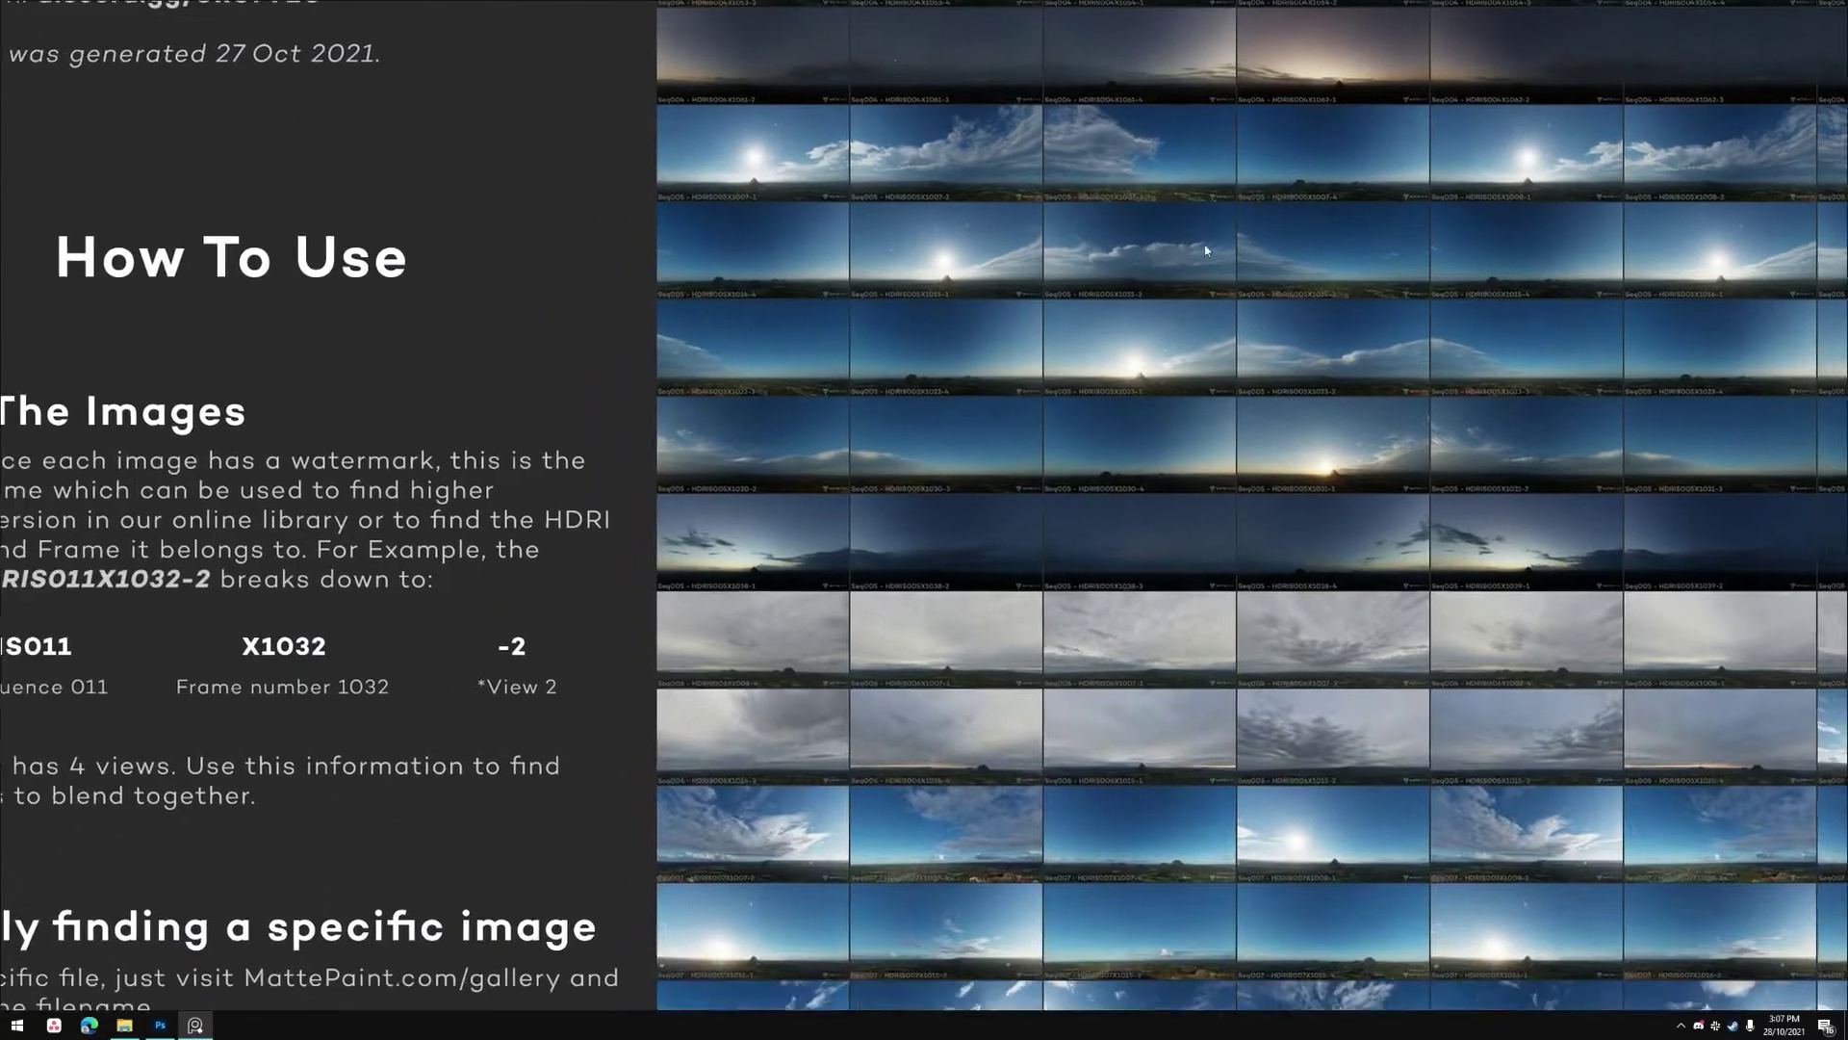
Step: Browse down the rows of sky images to the Seq009 sequence and inspect its filename watermarks
{"action": "left_click_drag", "start_coordinate": [1204, 245], "coordinate": [935, 69]}
{"action": "left_click_drag", "start_coordinate": [998, 698], "coordinate": [1001, 221]}
{"action": "left_click_drag", "start_coordinate": [947, 555], "coordinate": [930, 302]}
{"action": "left_click_drag", "start_coordinate": [924, 674], "coordinate": [941, 451]}
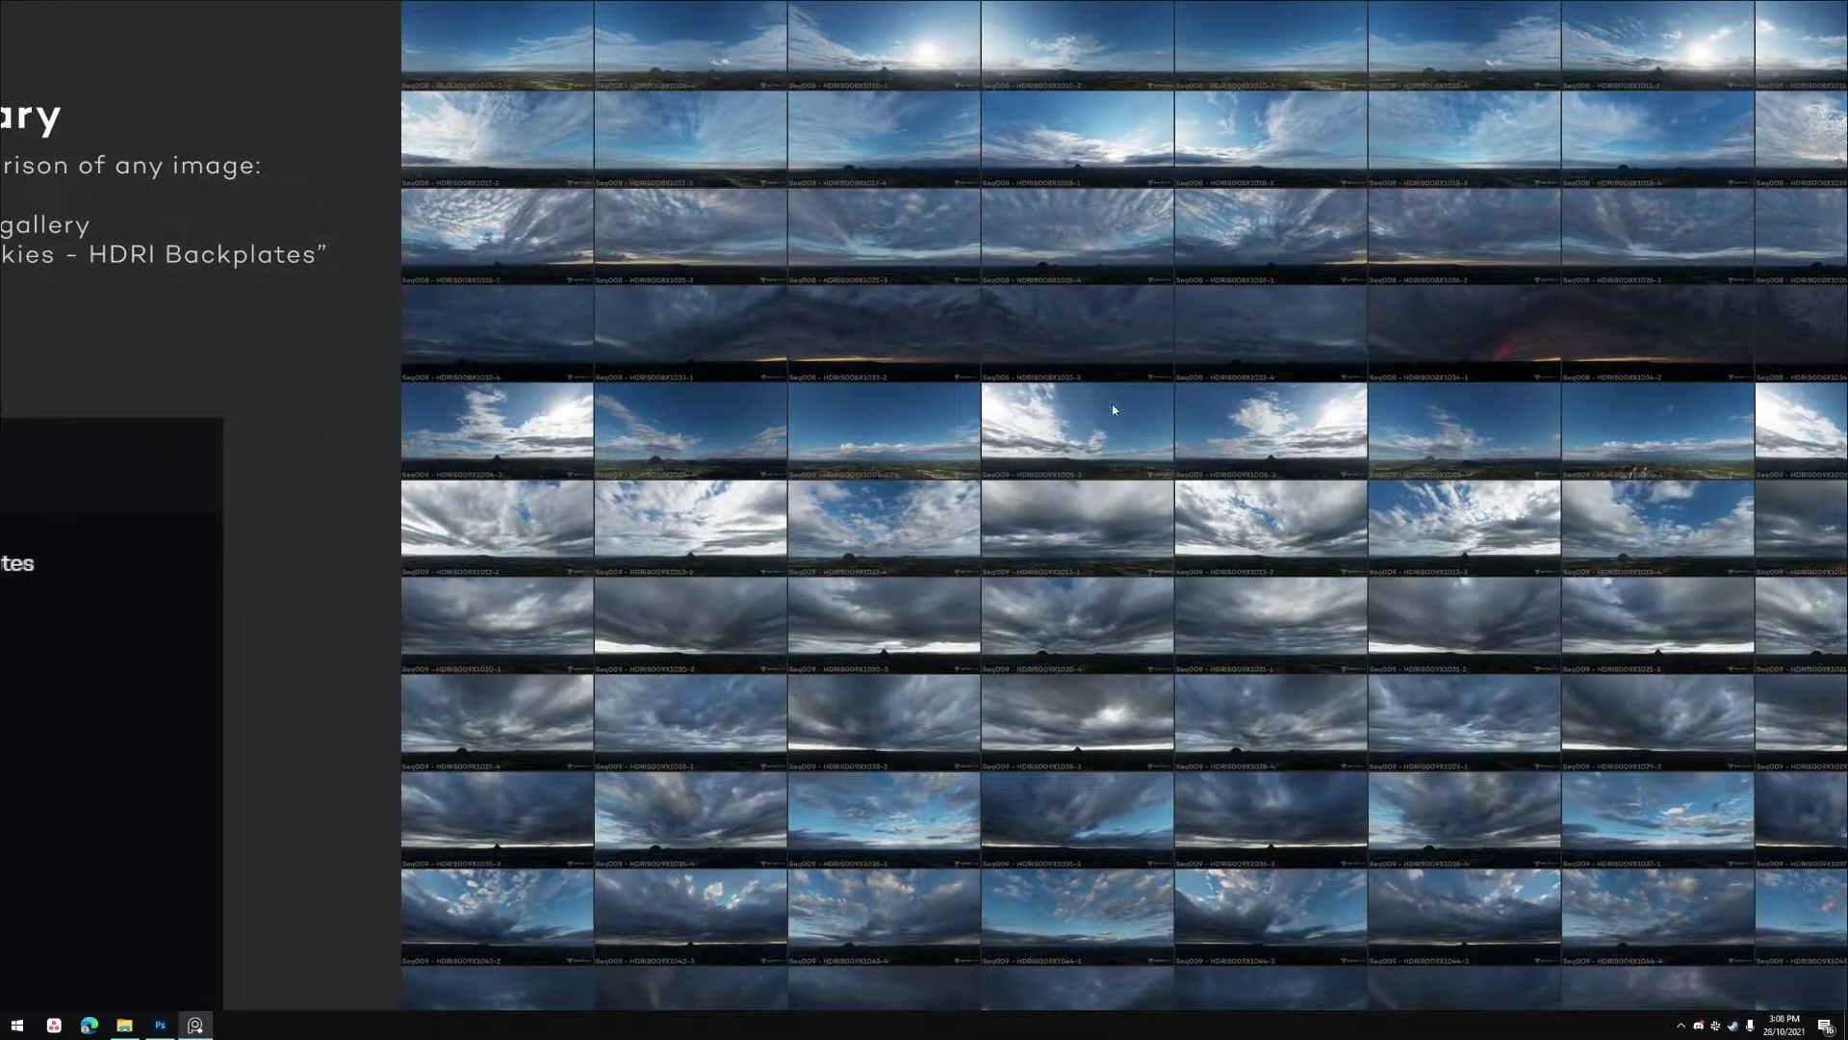
{"action": "scroll", "coordinate": [1123, 408], "scroll_direction": "up", "scroll_amount": 6}
{"action": "left_click_drag", "start_coordinate": [1122, 410], "coordinate": [1555, 205]}
{"action": "left_click_drag", "start_coordinate": [807, 316], "coordinate": [965, 379]}
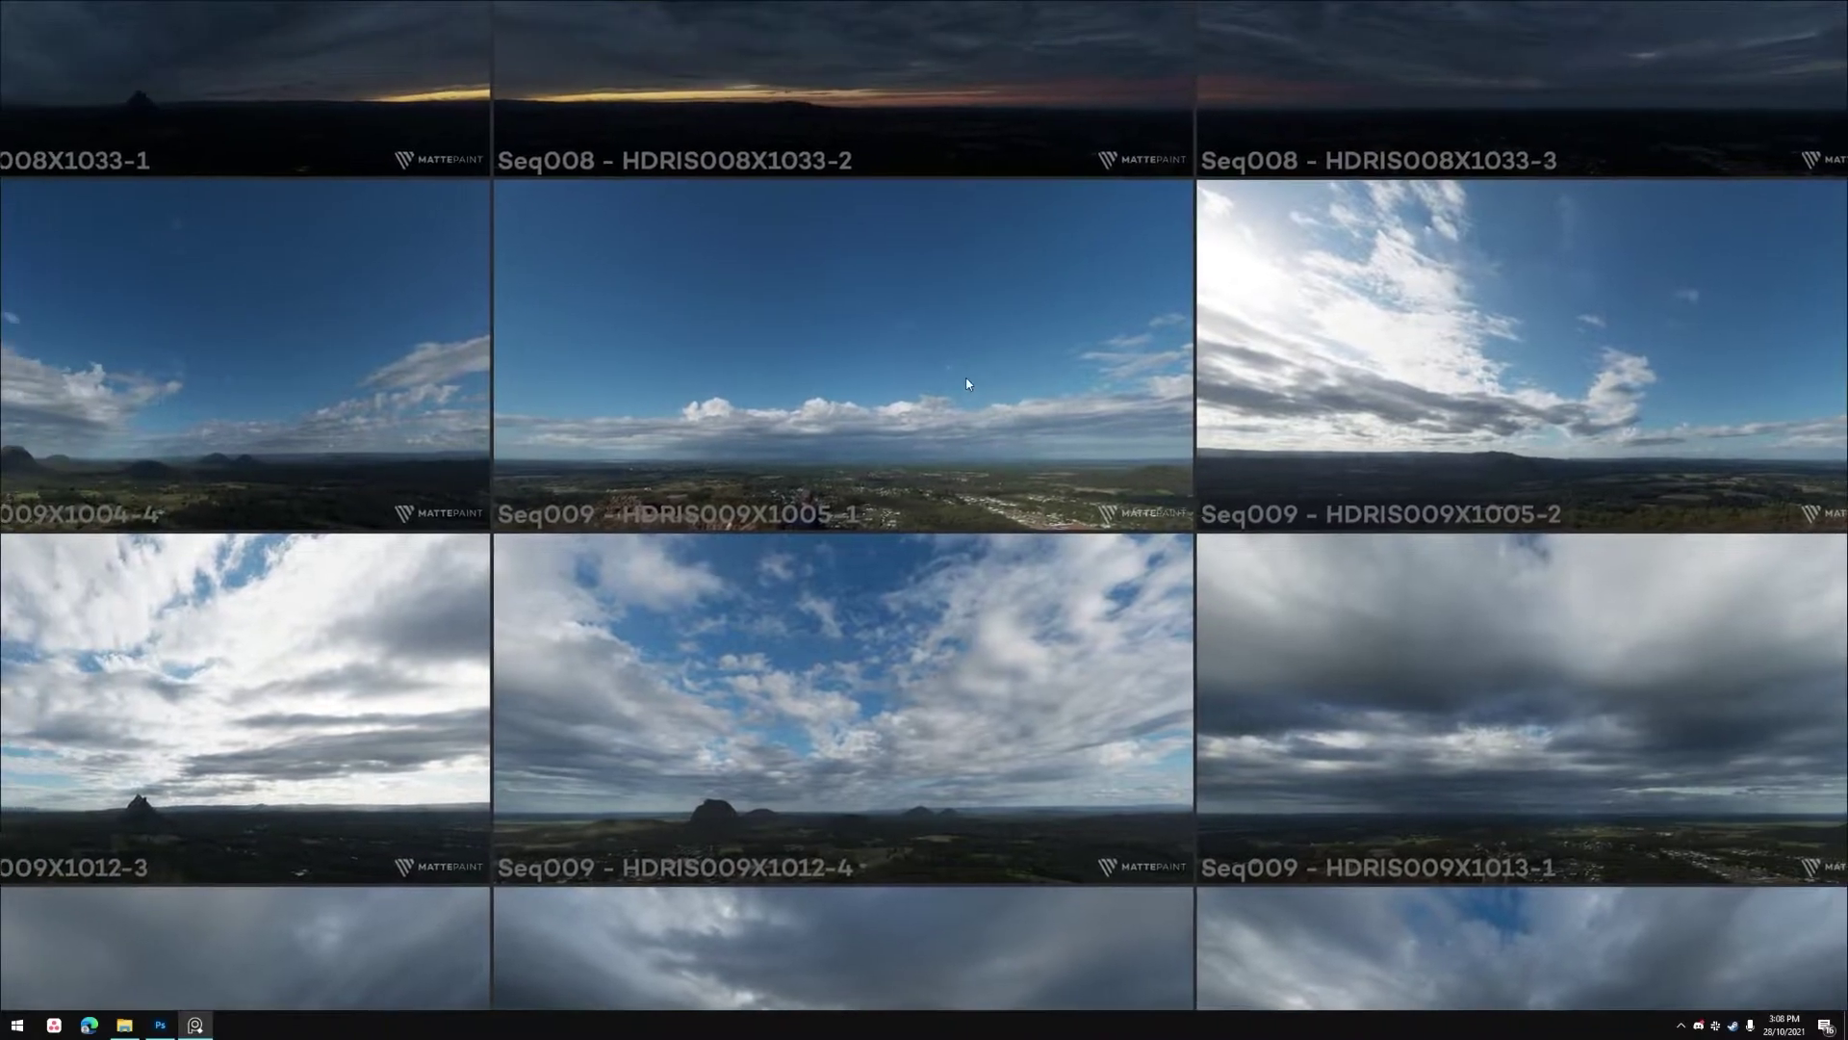
Step: Select the HDRIS009X1005-1 image and compare it with the other views of the same frame in Seq009
{"action": "left_click", "coordinate": [837, 515]}
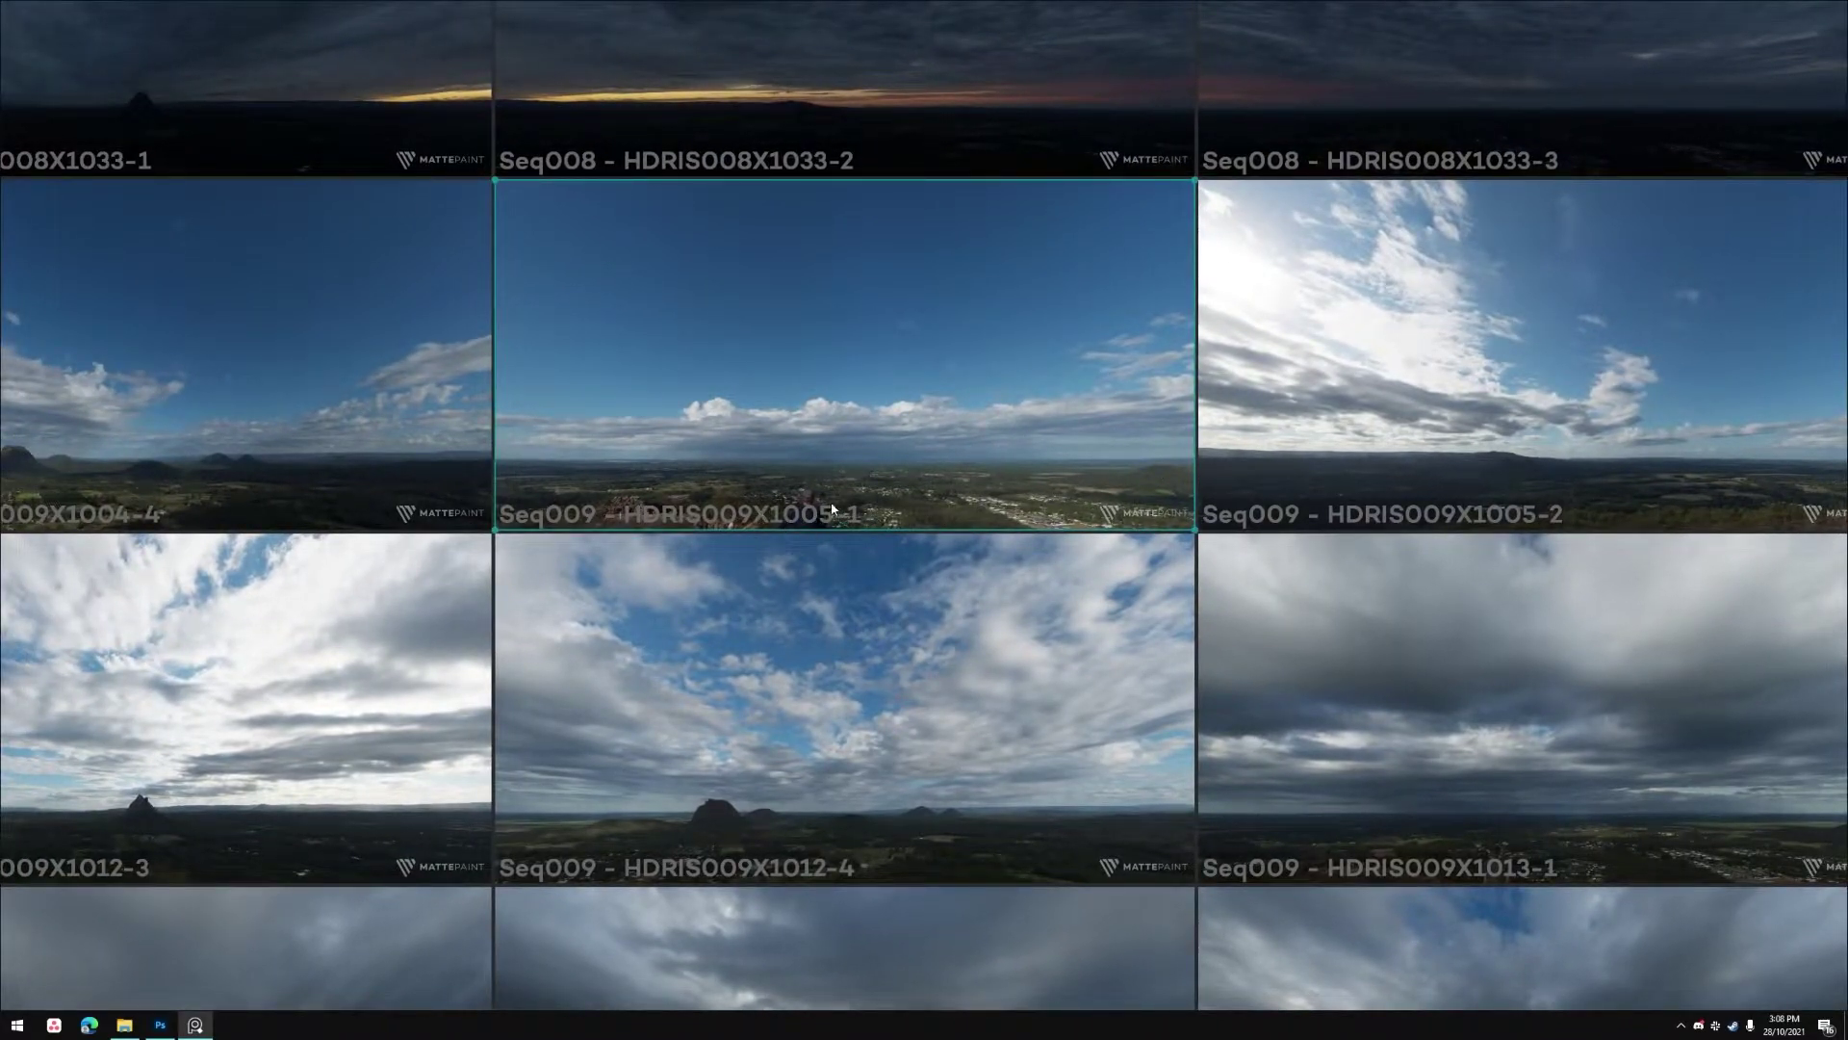
{"action": "left_click_drag", "start_coordinate": [779, 512], "coordinate": [687, 532]}
{"action": "left_click_drag", "start_coordinate": [1181, 402], "coordinate": [866, 454]}
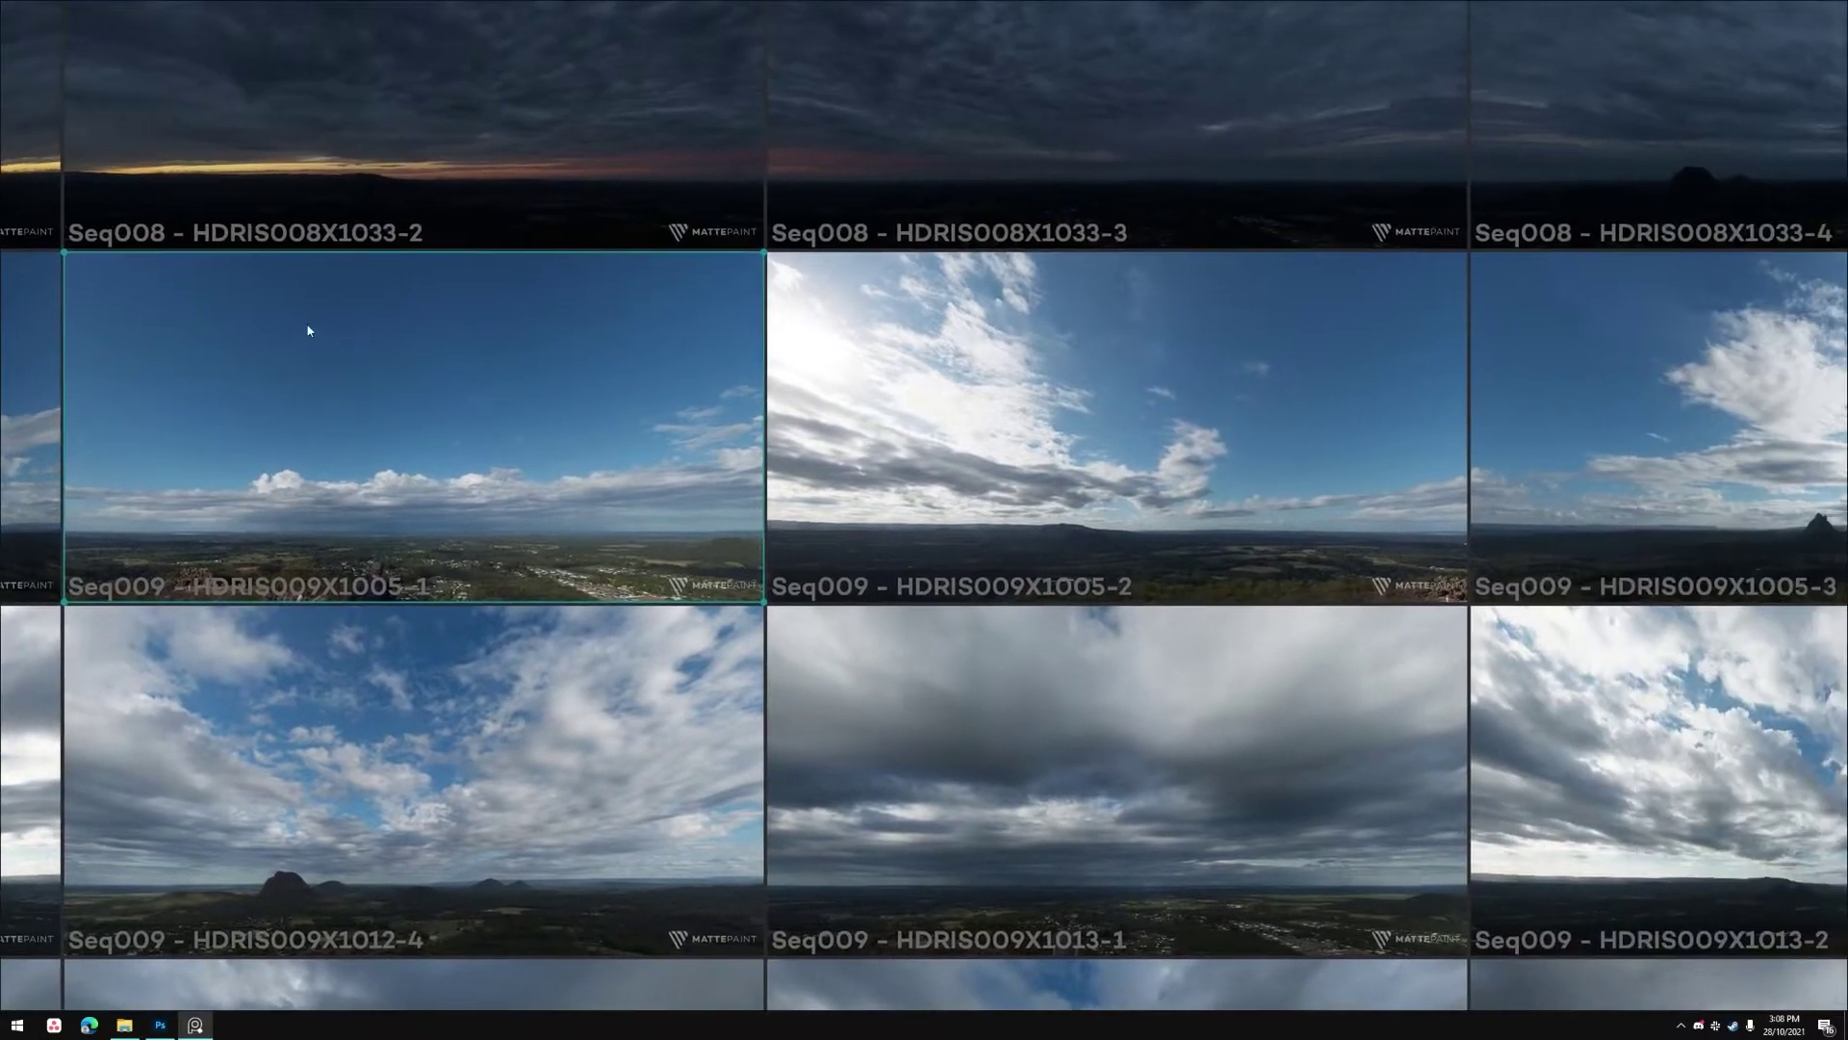
{"action": "left_click_drag", "start_coordinate": [1124, 383], "coordinate": [465, 411]}
{"action": "left_click_drag", "start_coordinate": [997, 545], "coordinate": [164, 556]}
{"action": "left_click_drag", "start_coordinate": [335, 452], "coordinate": [930, 367]}
{"action": "scroll", "coordinate": [929, 367], "scroll_direction": "down", "scroll_amount": 5}
{"action": "left_click_drag", "start_coordinate": [588, 431], "coordinate": [710, 378]}
{"action": "scroll", "coordinate": [803, 372], "scroll_direction": "up", "scroll_amount": 3}
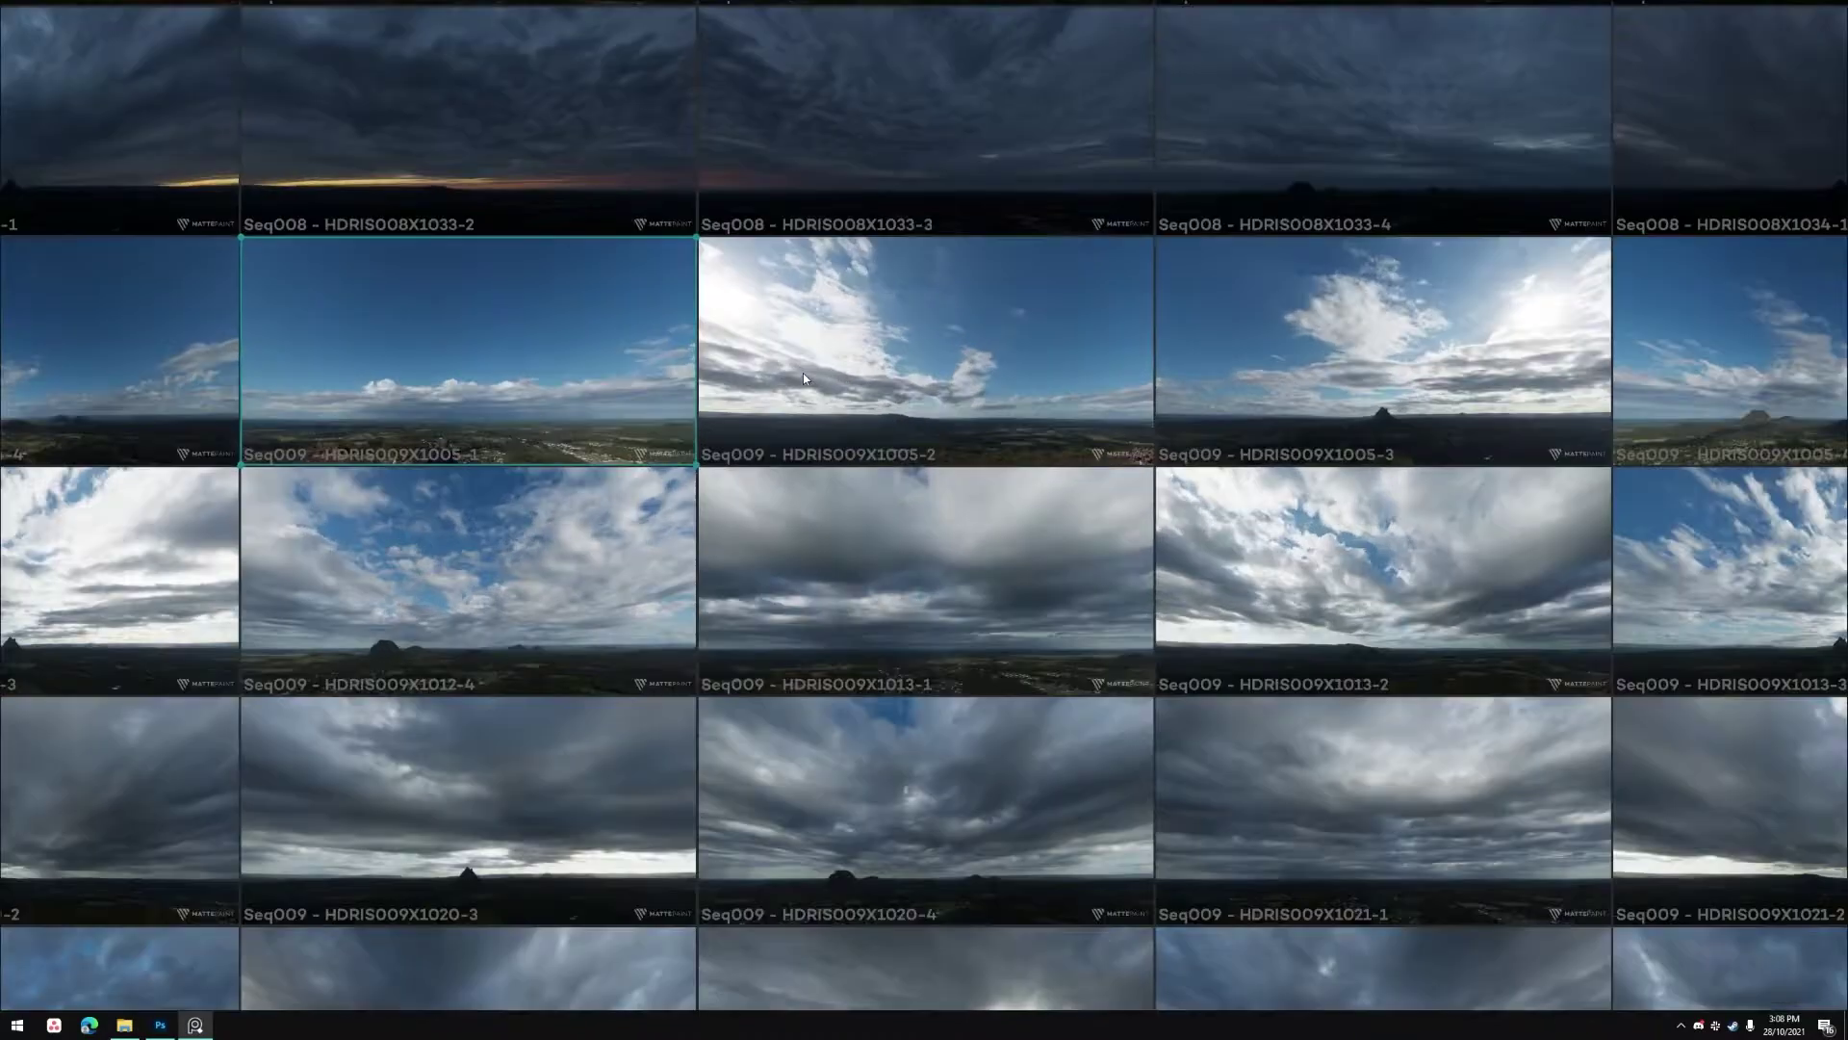
Step: Copy the dusk sky HDRIS005X1039-1 from the Seq005 rows, switch to Photoshop and paste it into the blank document
{"action": "scroll", "coordinate": [1144, 393], "scroll_direction": "down", "scroll_amount": 5}
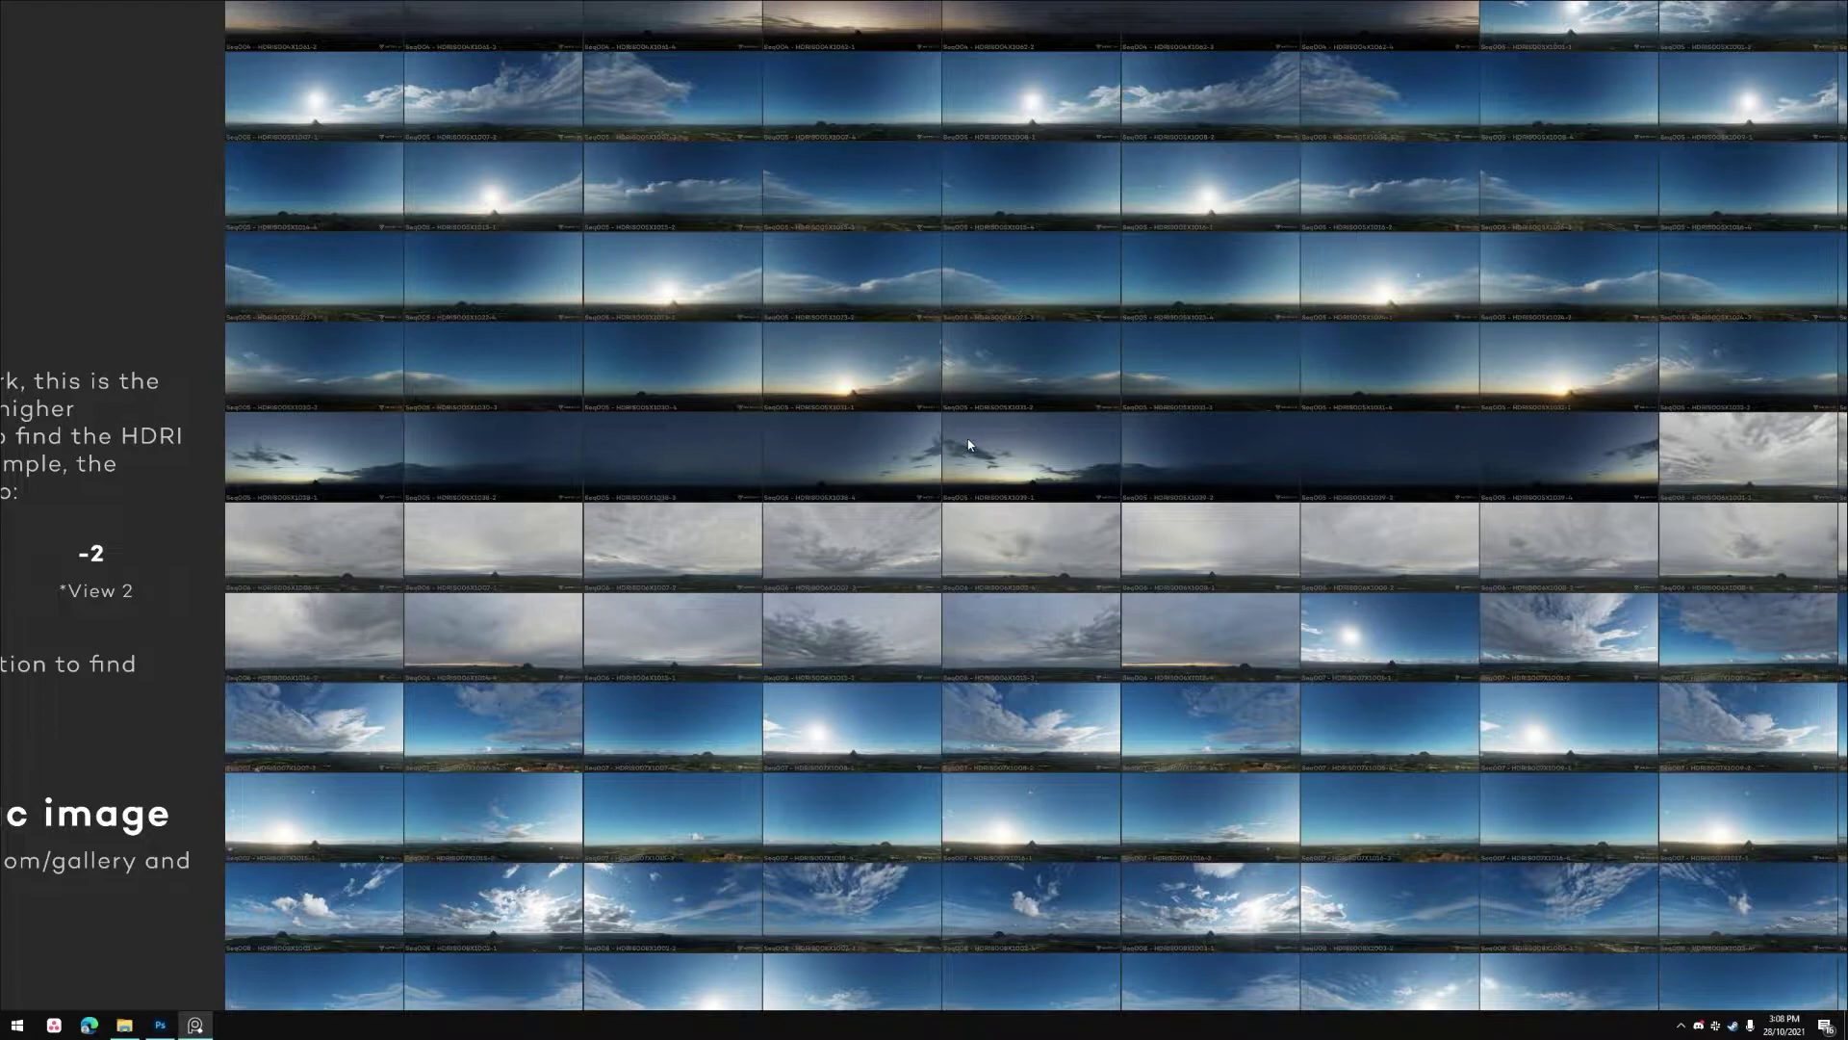
{"action": "left_click", "coordinate": [999, 453]}
{"action": "left_click", "coordinate": [338, 462], "text": "ctrl"}
{"action": "left_click", "coordinate": [487, 363], "text": "ctrl"}
{"action": "left_click", "coordinate": [492, 442], "text": "ctrl"}
{"action": "left_click", "coordinate": [961, 459]}
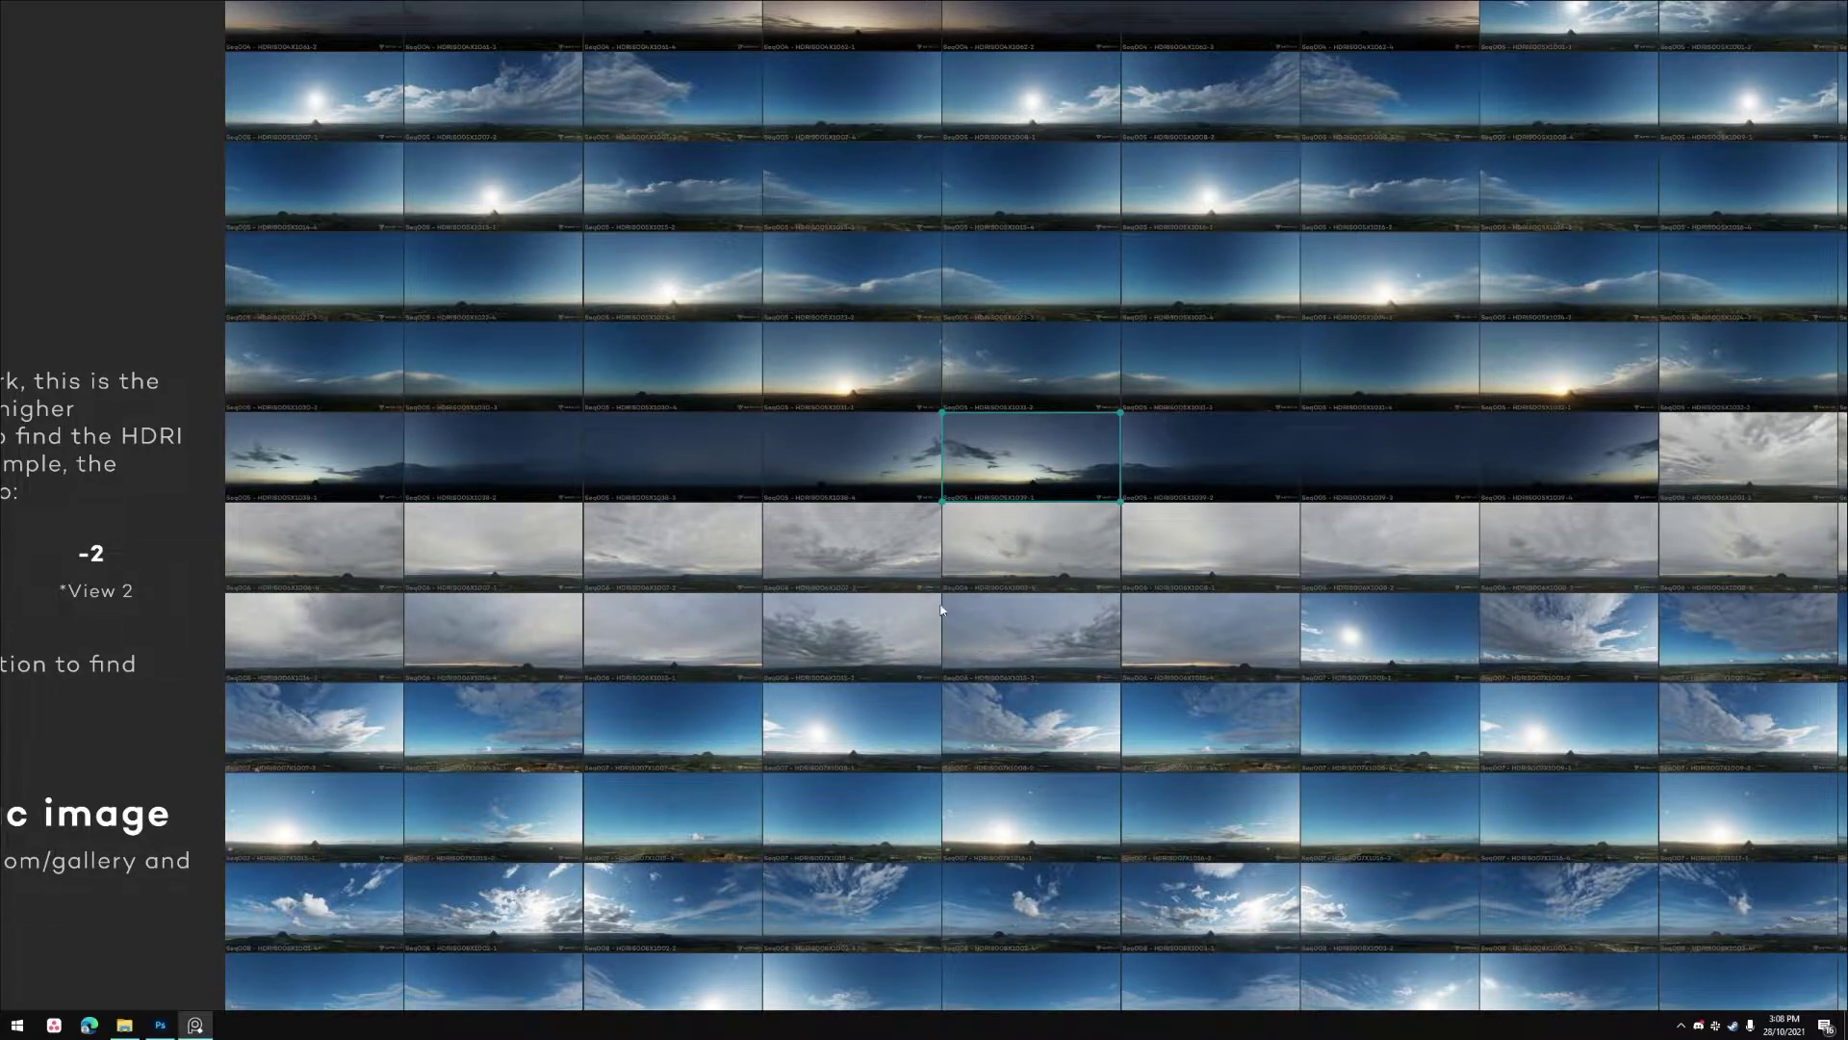
{"action": "left_click", "coordinate": [160, 1024]}
{"action": "key", "text": "ctrl+v"}
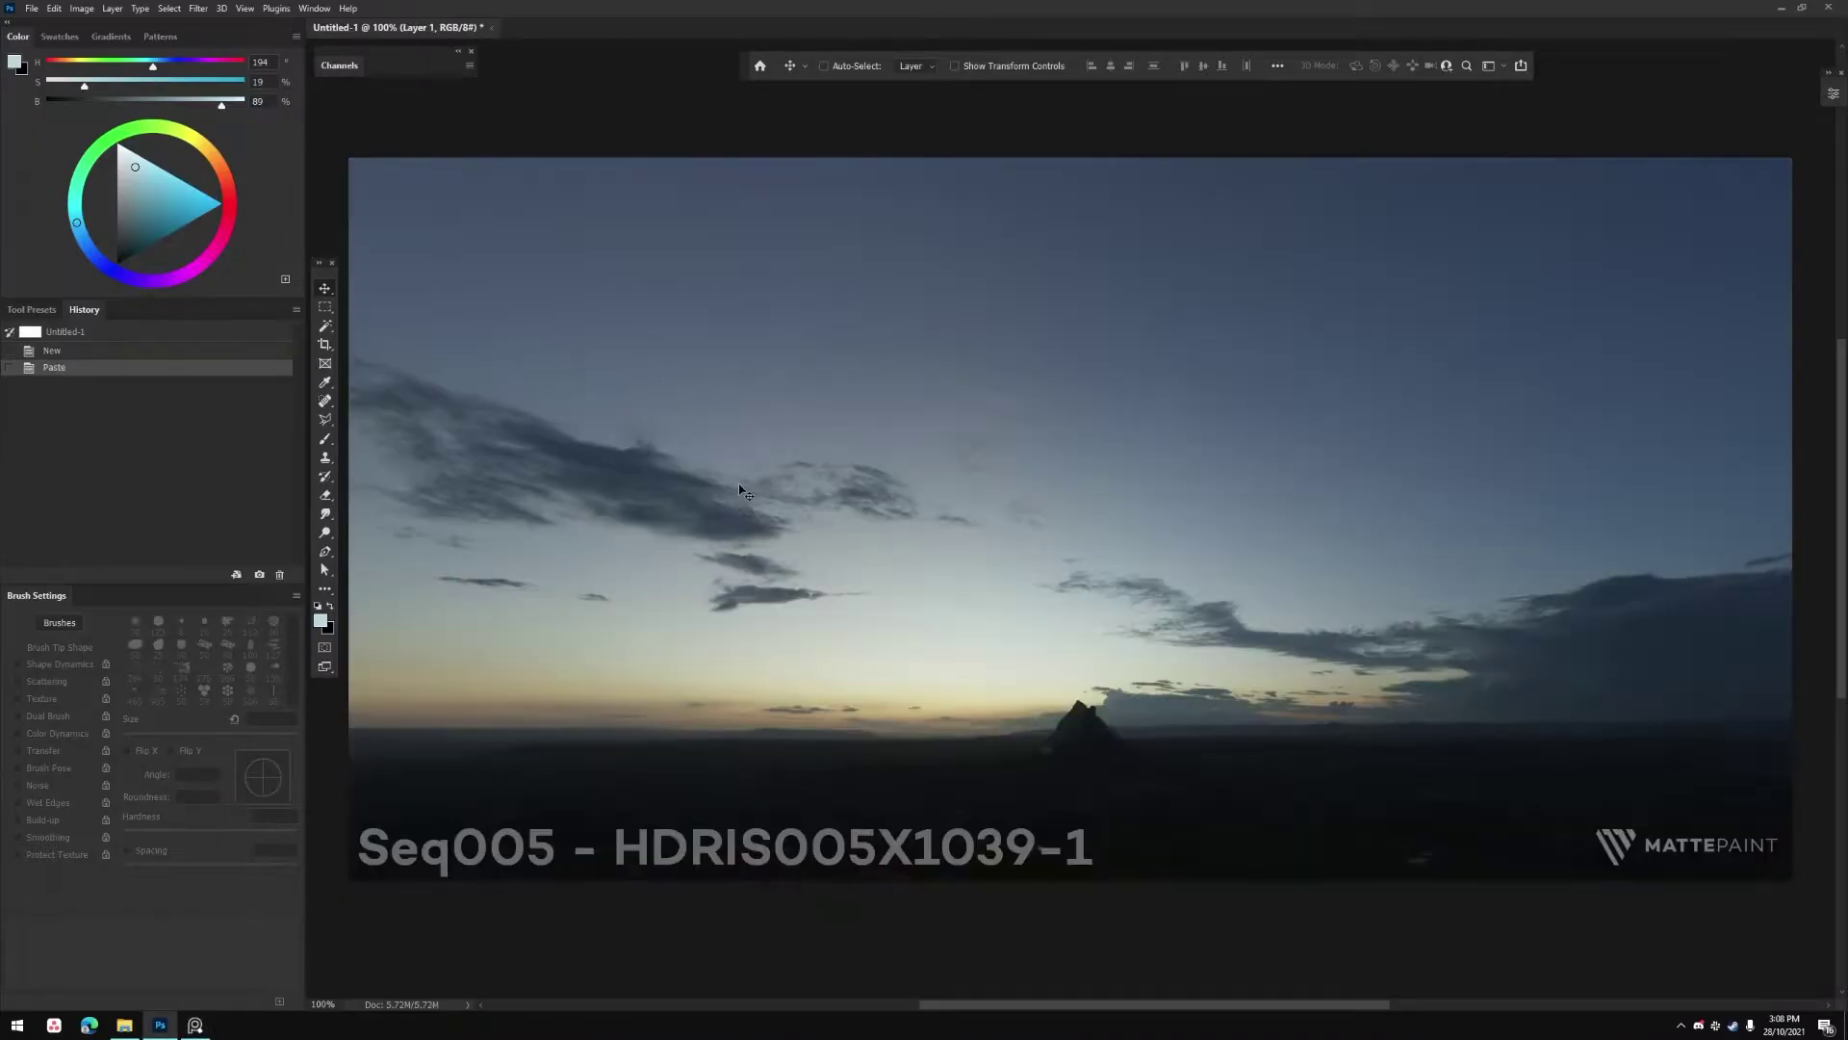
Step: Display the document's layer stack alongside the pasted sky image
{"action": "key", "text": "z"}
{"action": "left_click", "coordinate": [894, 501], "text": "alt"}
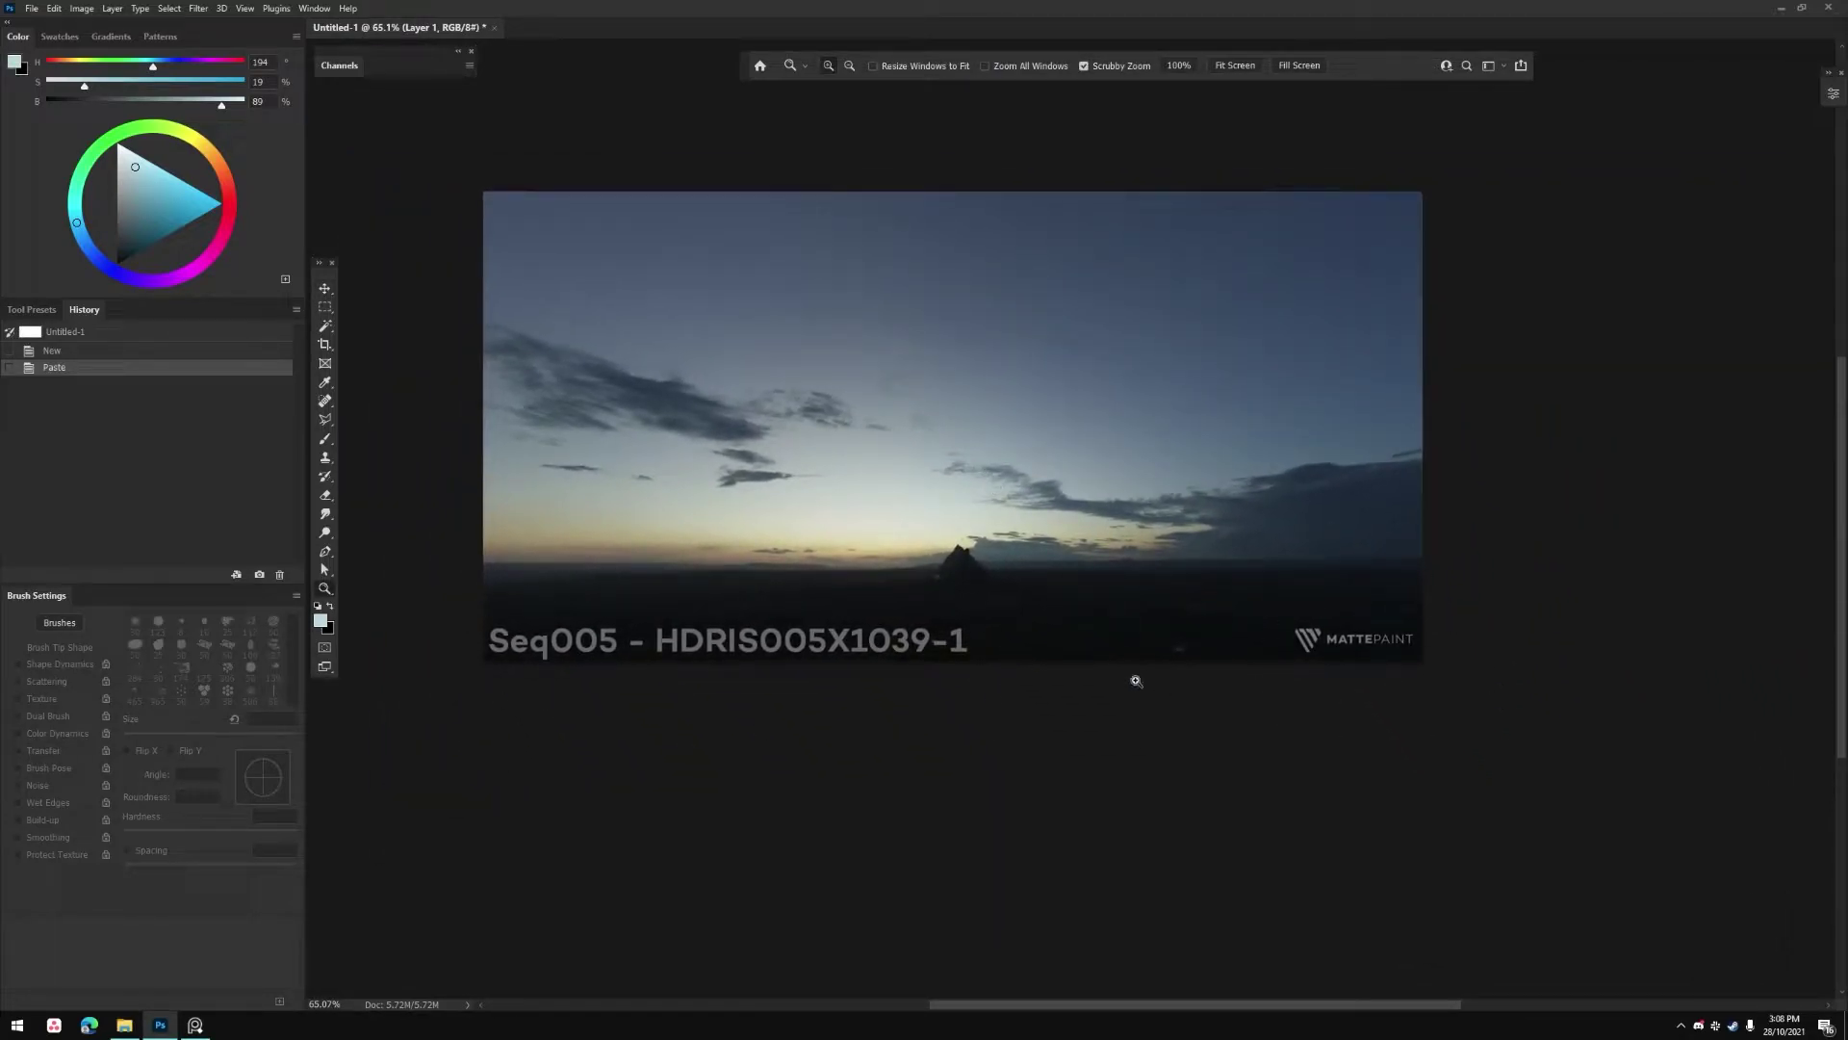
{"action": "key", "text": "v"}
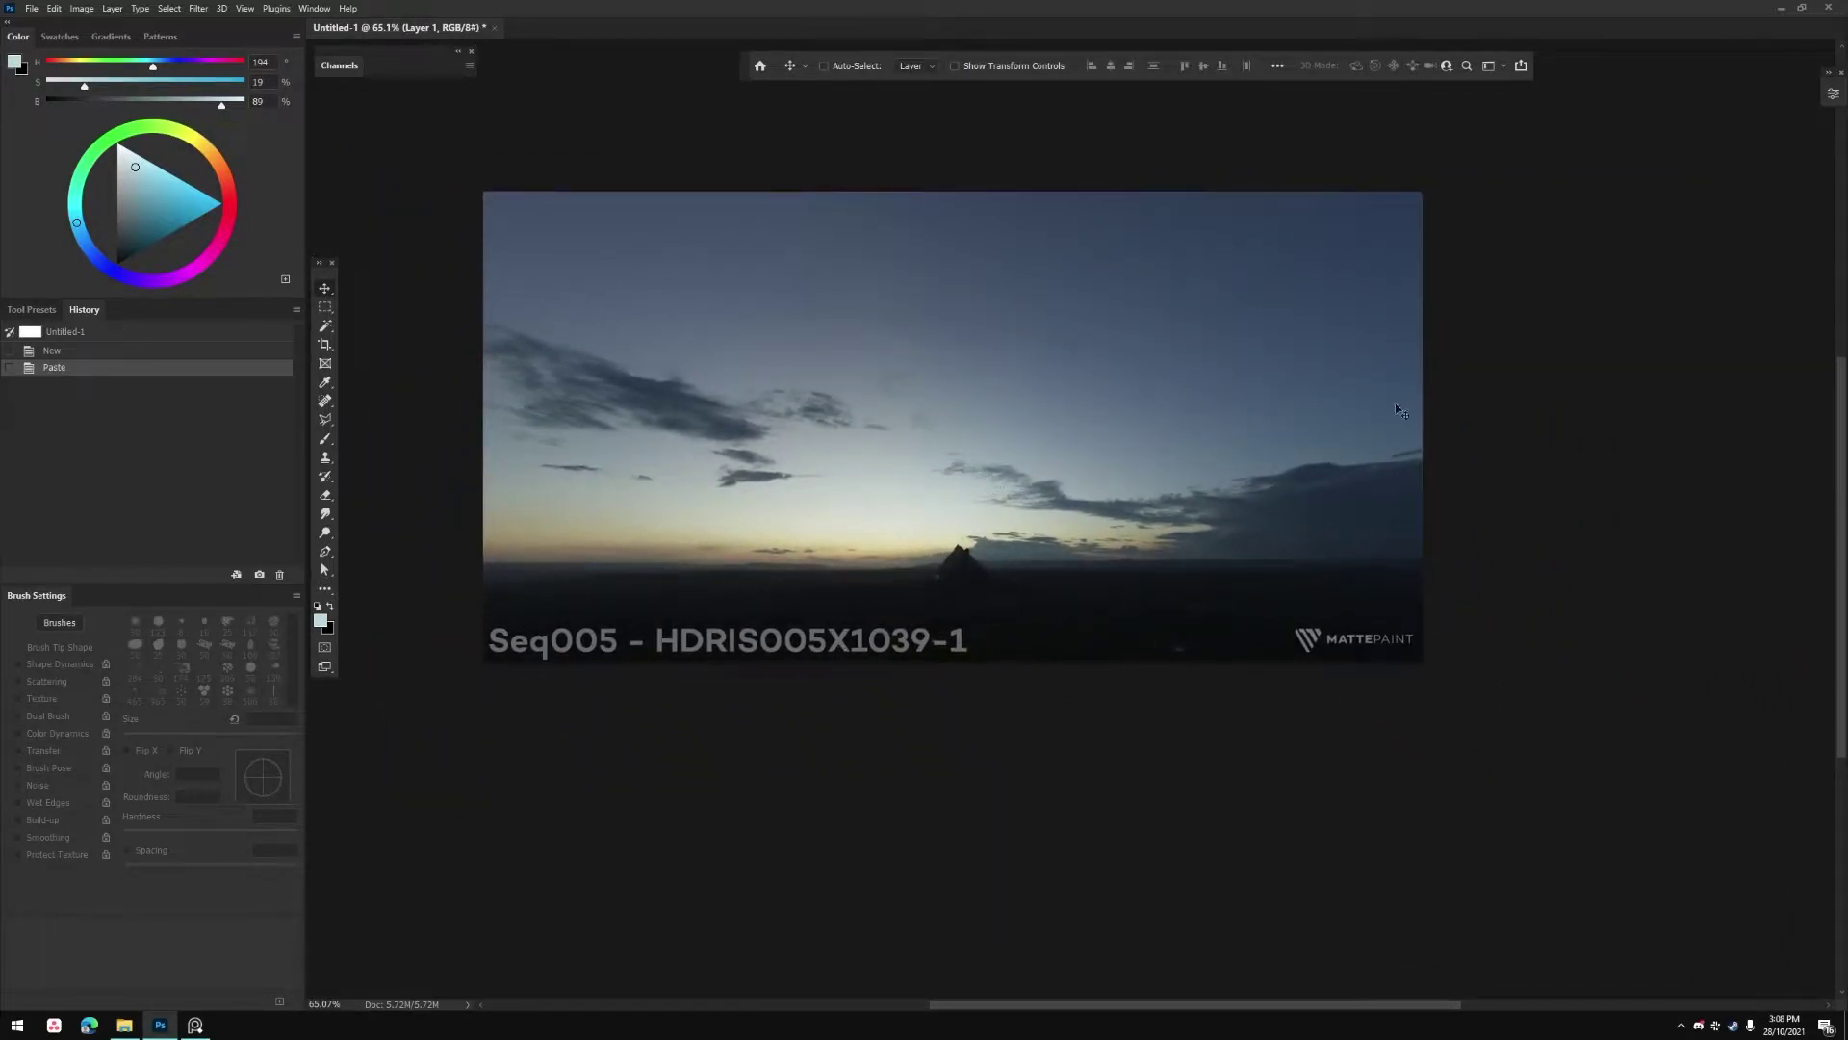
{"action": "key", "text": "F7"}
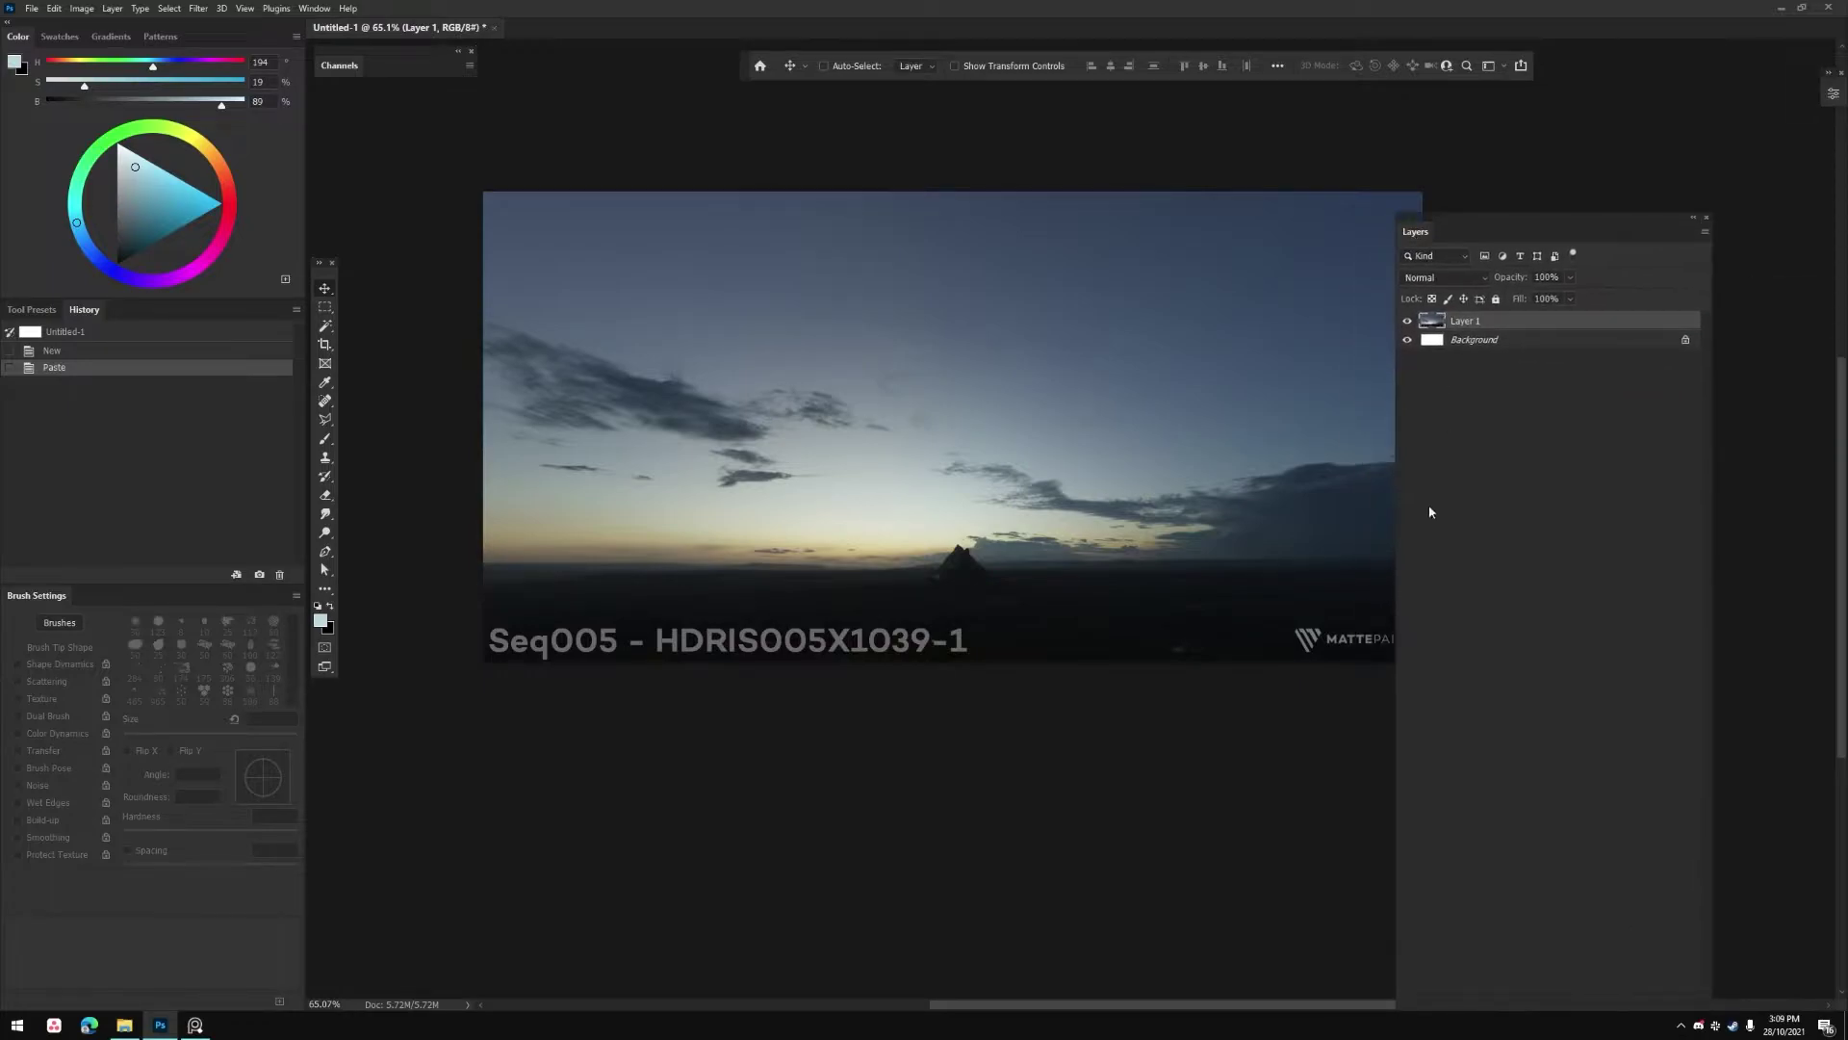
Step: Shorten the floating Layers panel, place it clear of the image, and reposition the canvas beside it
{"action": "left_click_drag", "start_coordinate": [1509, 228], "coordinate": [1547, 106]}
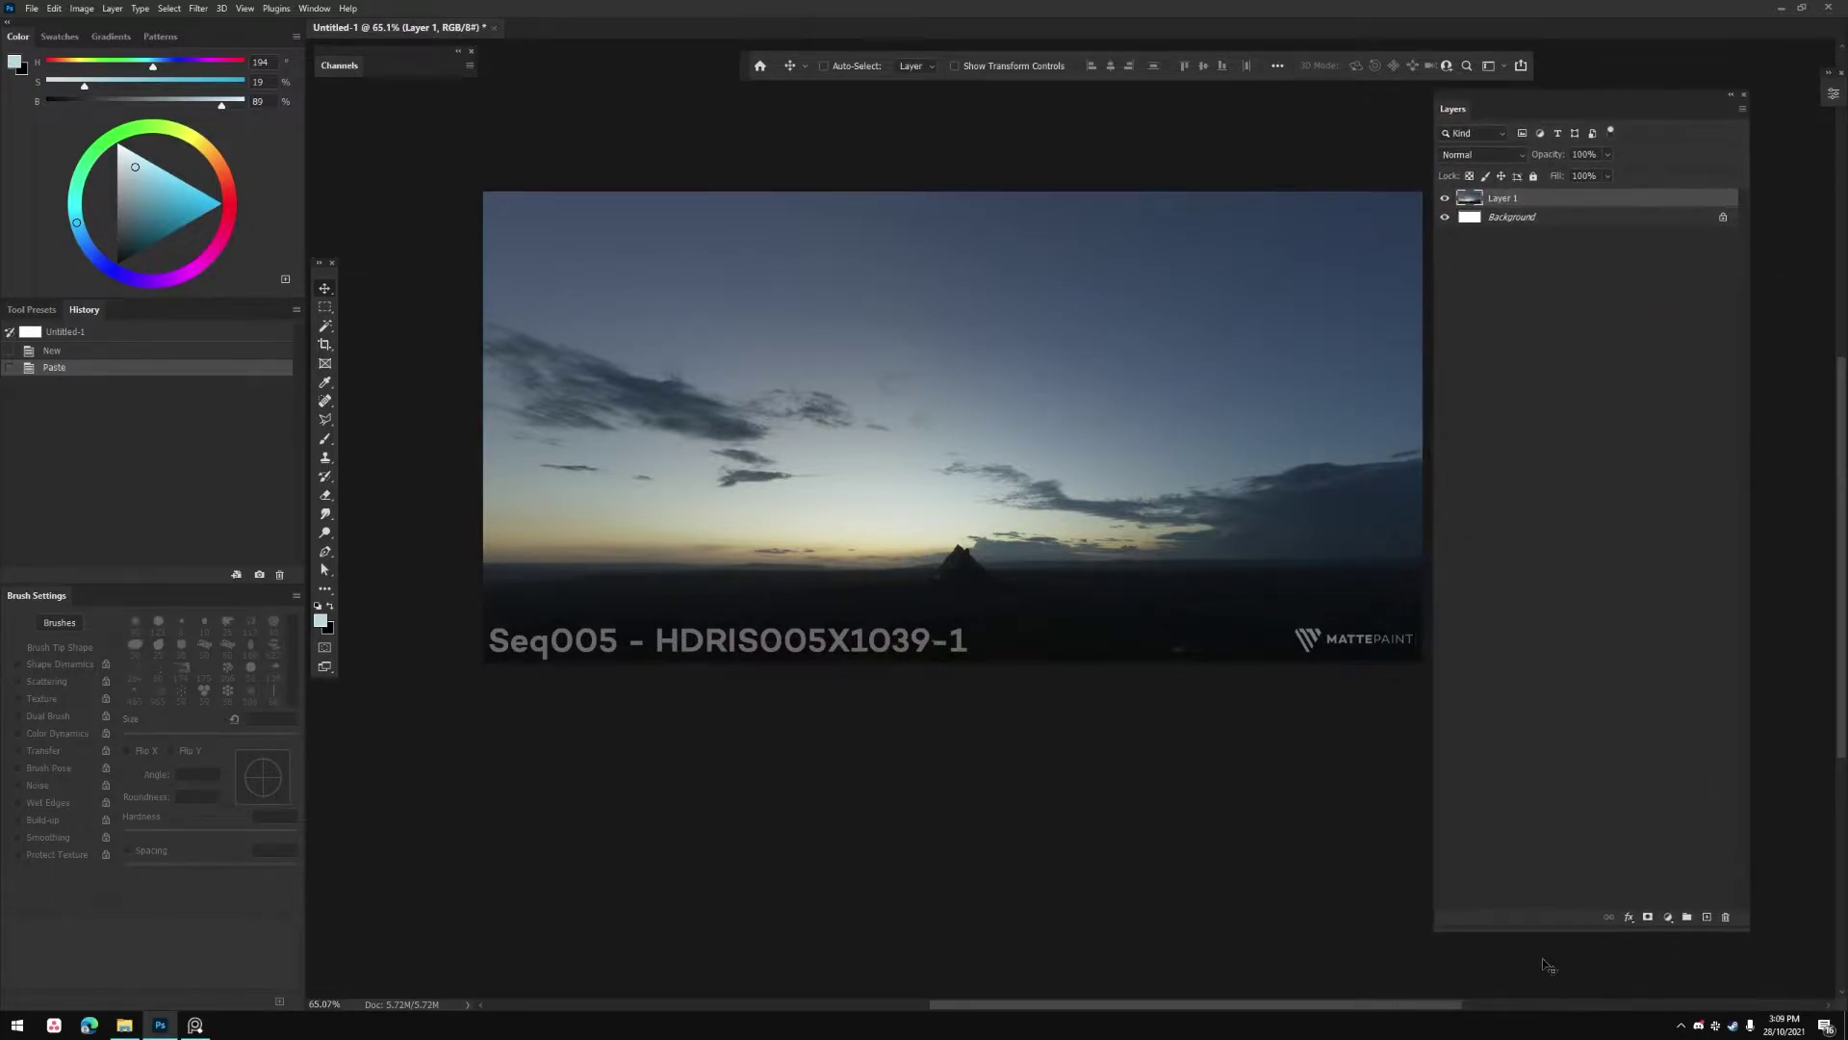
{"action": "left_click_drag", "start_coordinate": [1573, 930], "coordinate": [1547, 449]}
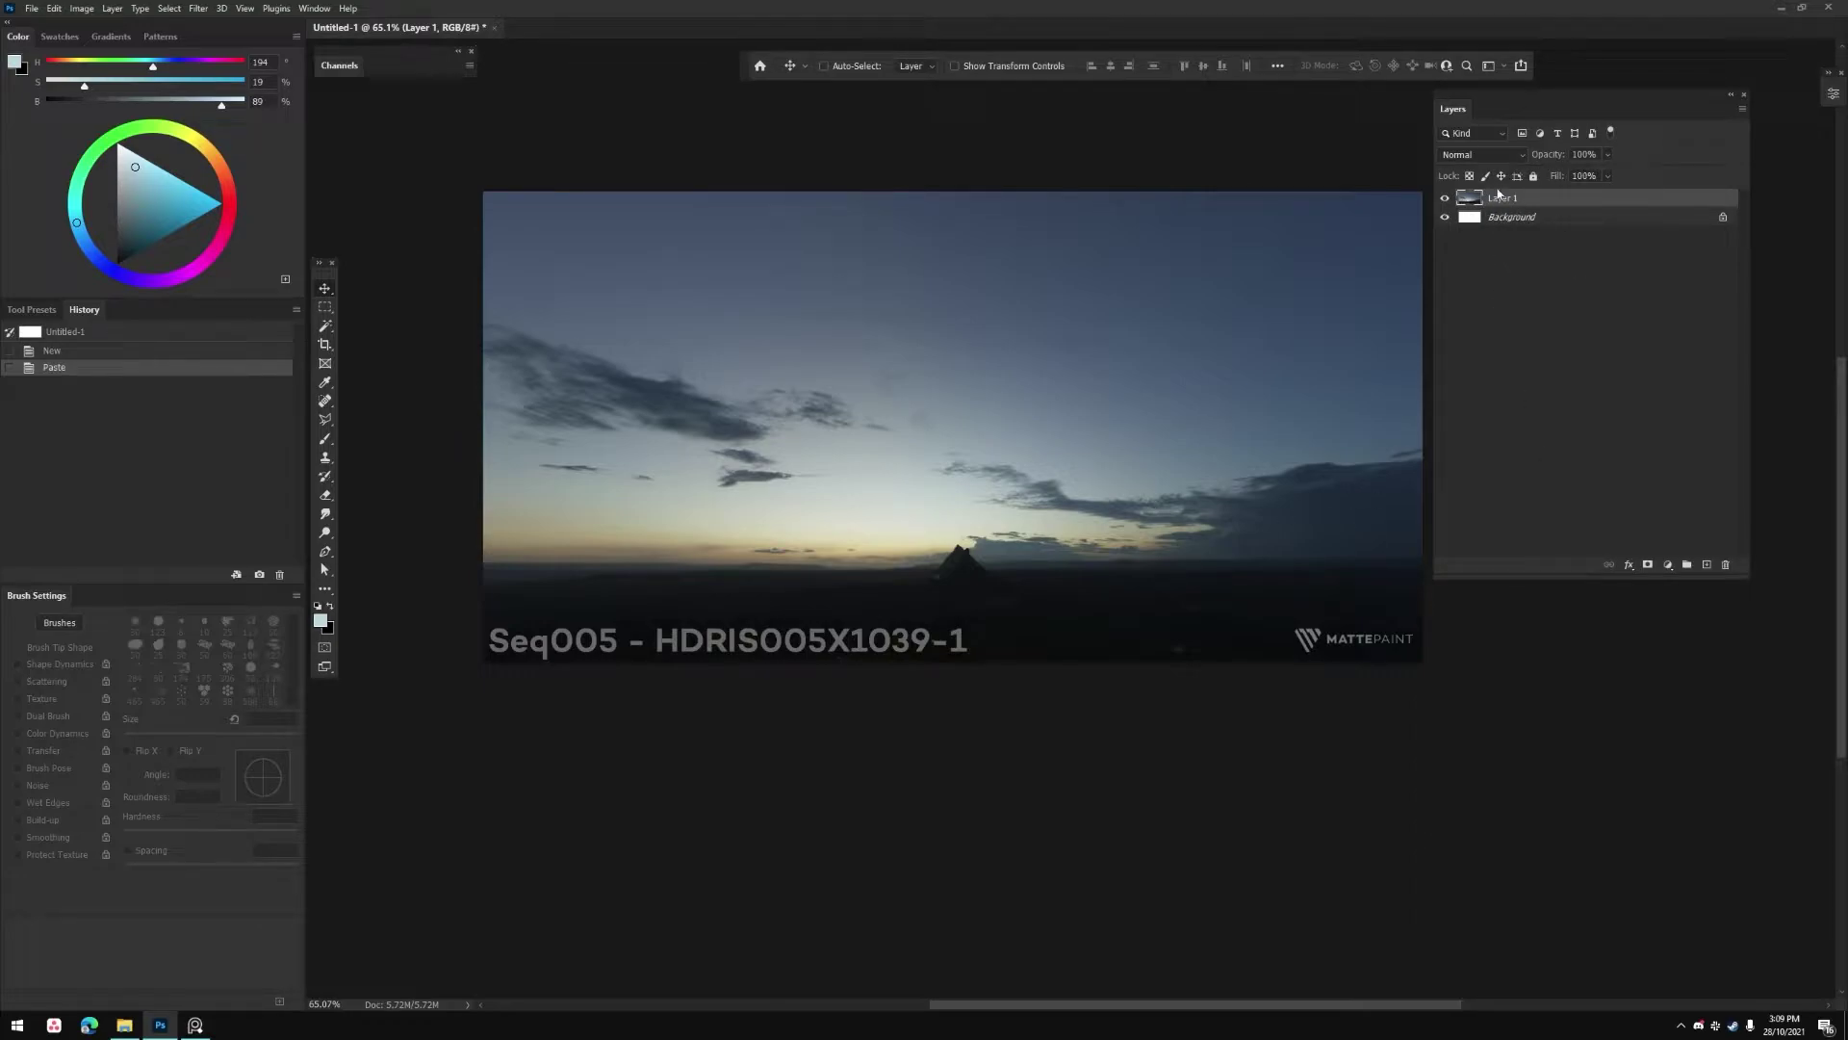
{"action": "left_click_drag", "start_coordinate": [1453, 110], "coordinate": [1497, 241]}
{"action": "left_click_drag", "start_coordinate": [806, 669], "coordinate": [746, 713]}
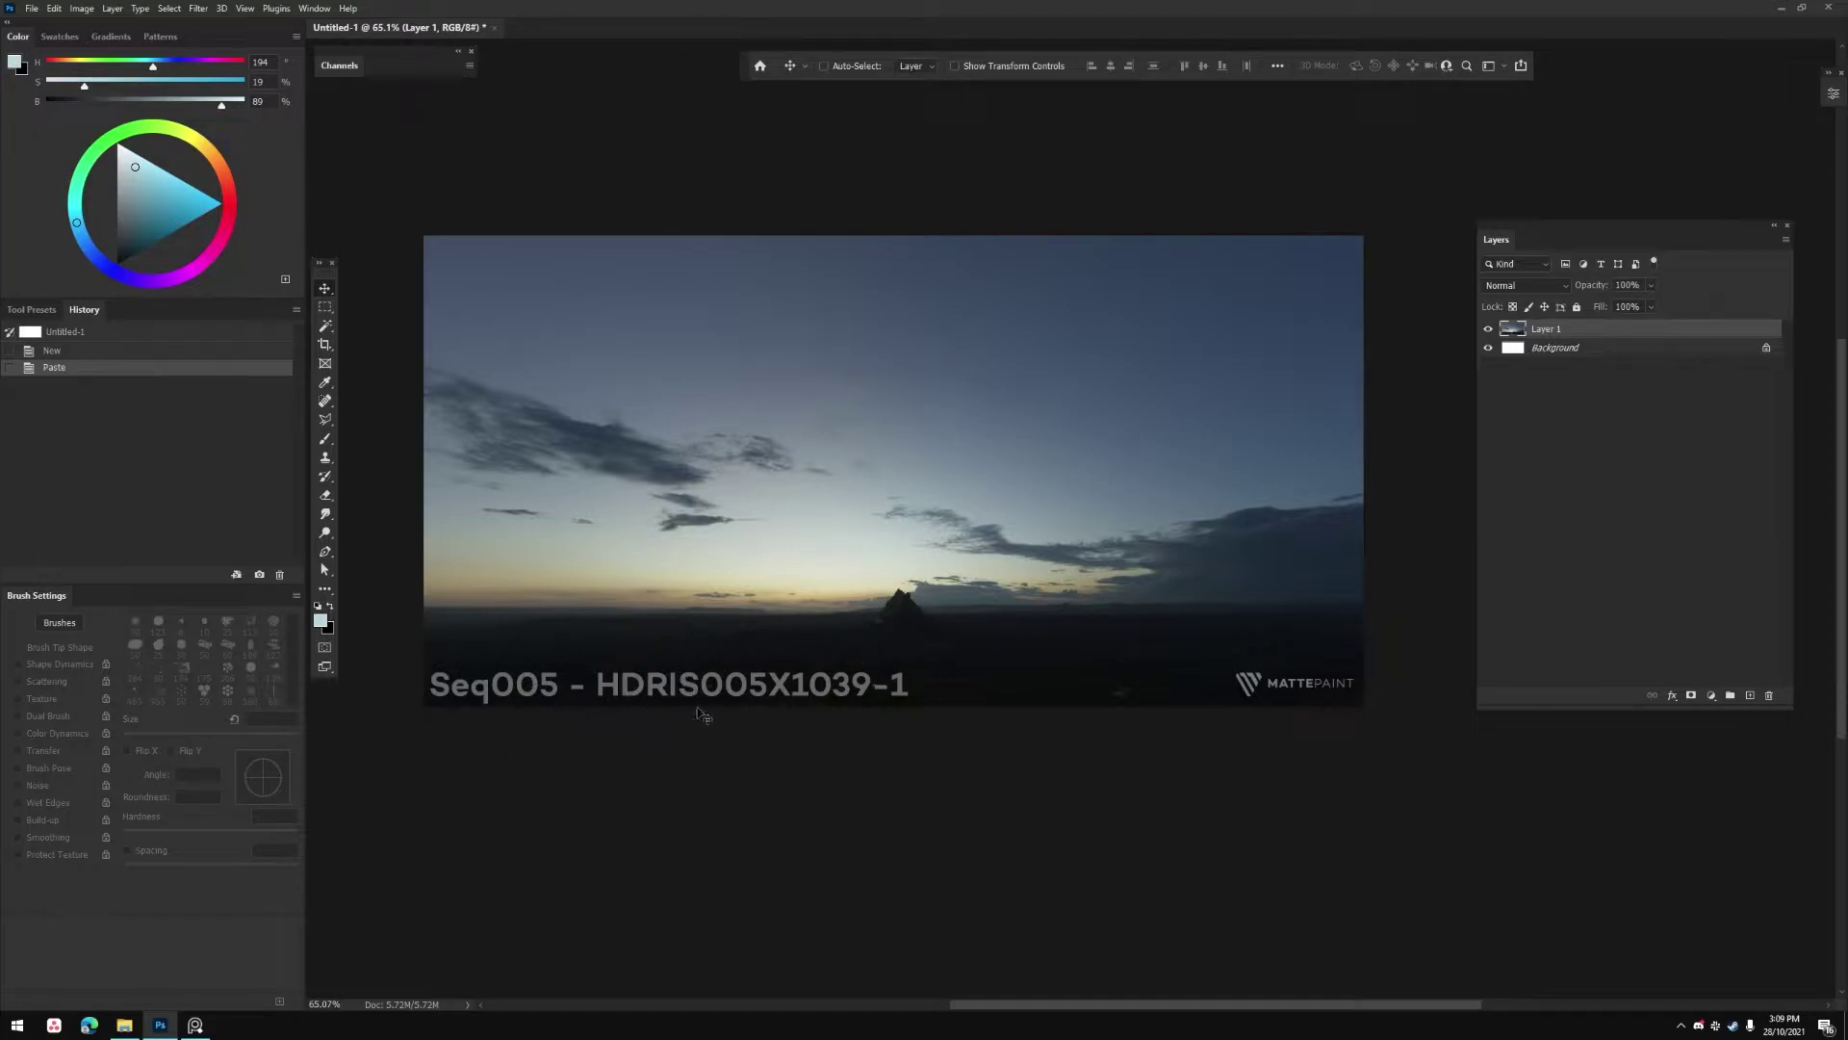
Step: Switch to PureRef and review the How To Use notes on image filenames and finding a specific image
{"action": "left_click", "coordinate": [194, 1025]}
{"action": "scroll", "coordinate": [690, 603], "scroll_direction": "up", "scroll_amount": 3}
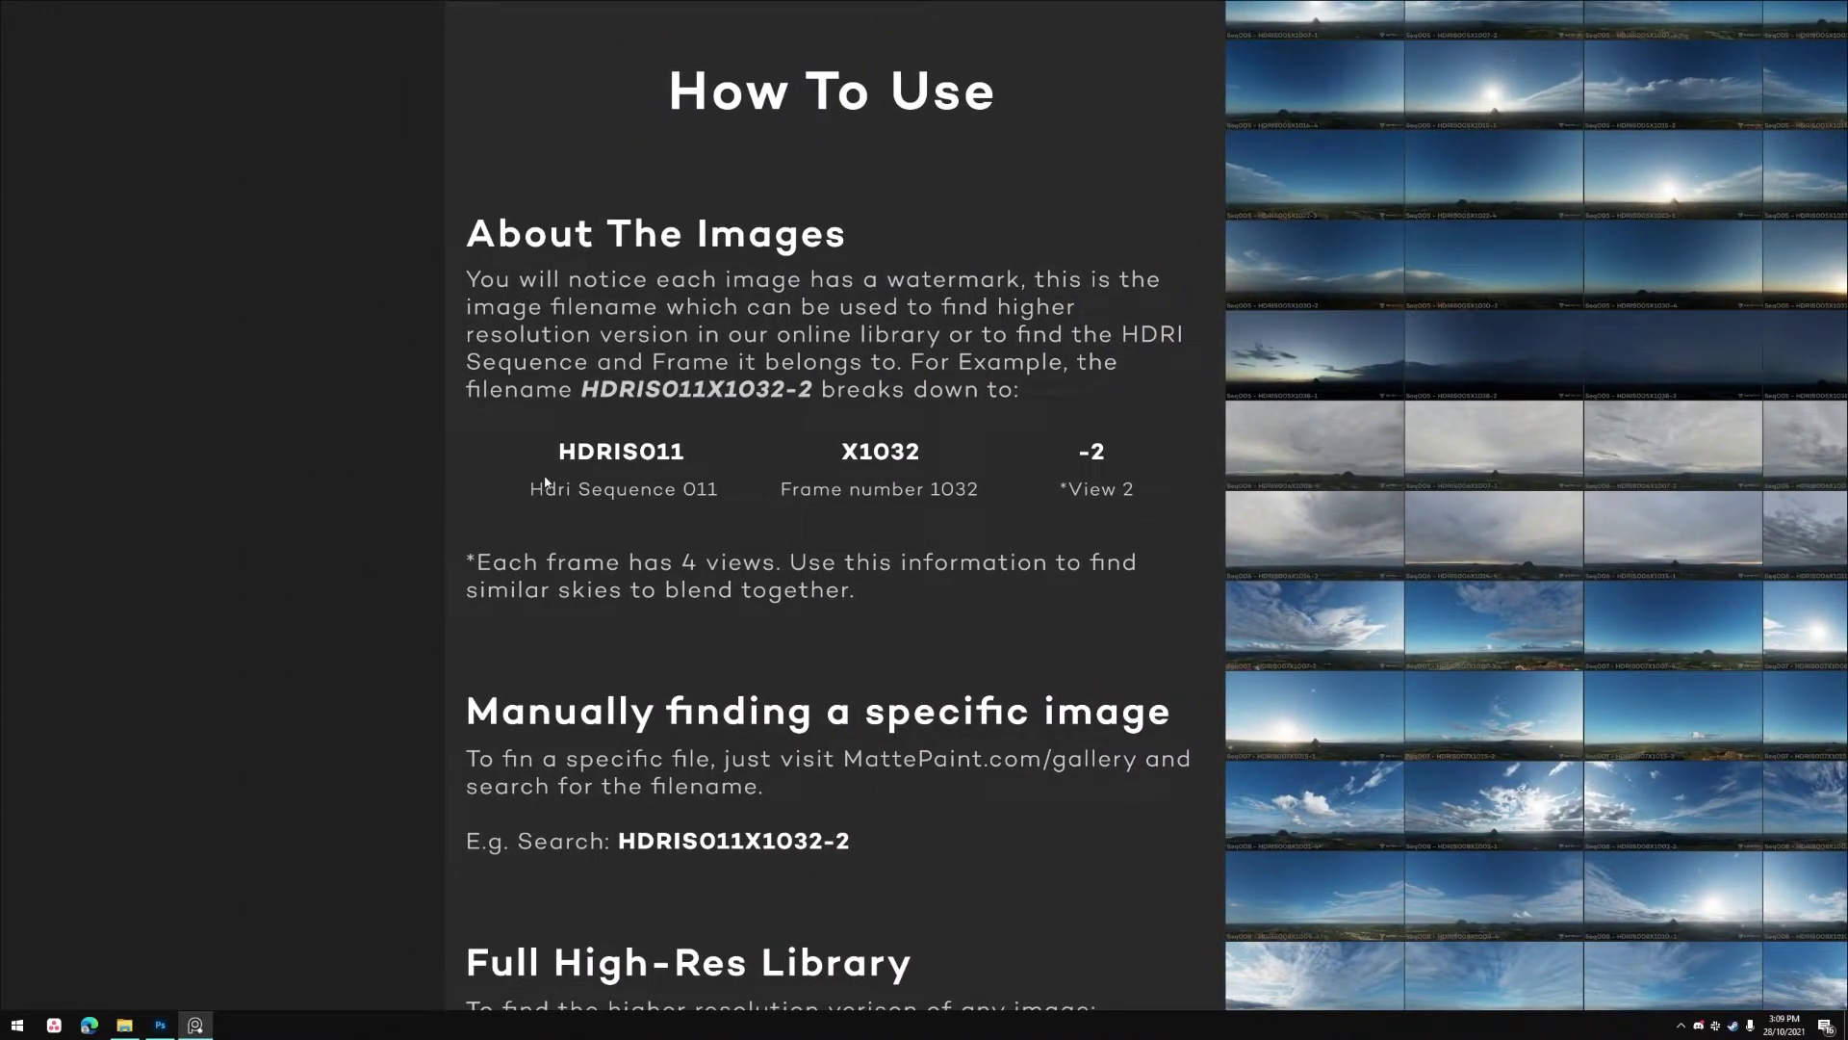
{"action": "left_click_drag", "start_coordinate": [917, 718], "coordinate": [231, 655]}
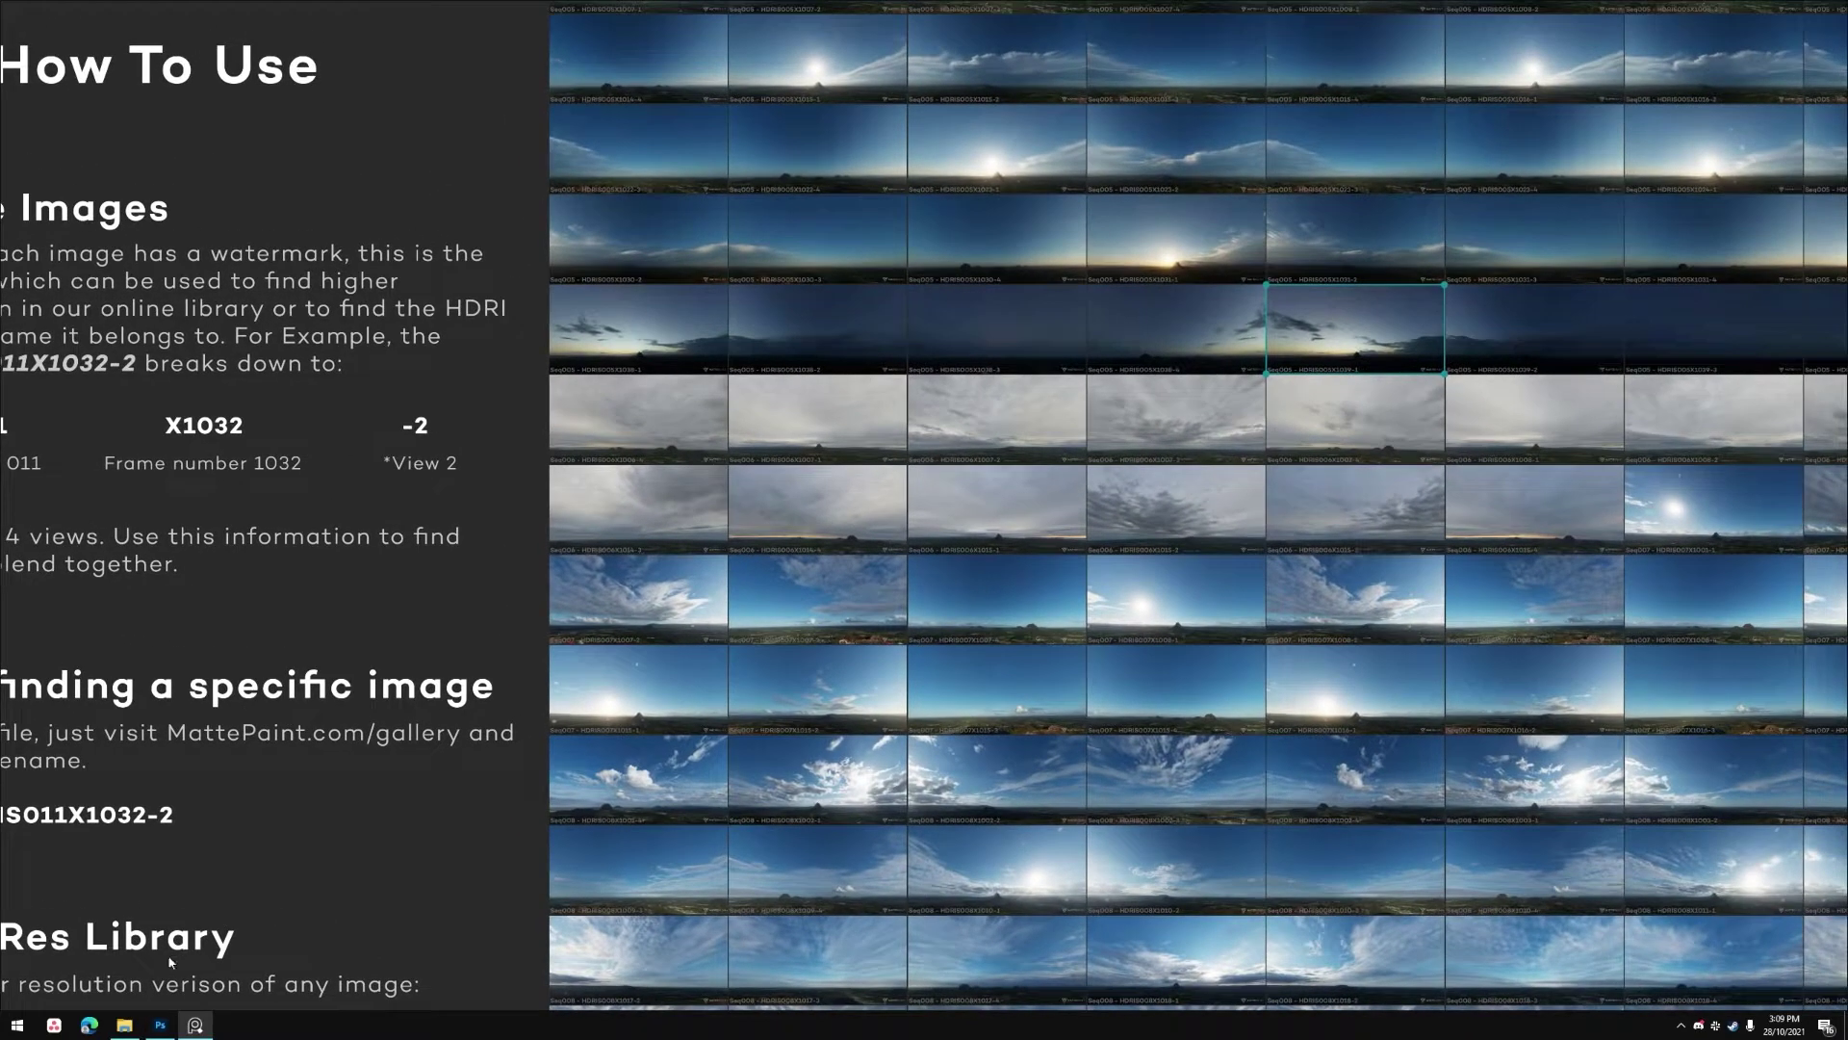
Step: Switch to the web browser and open the MattePaint gallery page
{"action": "left_click", "coordinate": [88, 1025]}
{"action": "type", "text": "ga"}
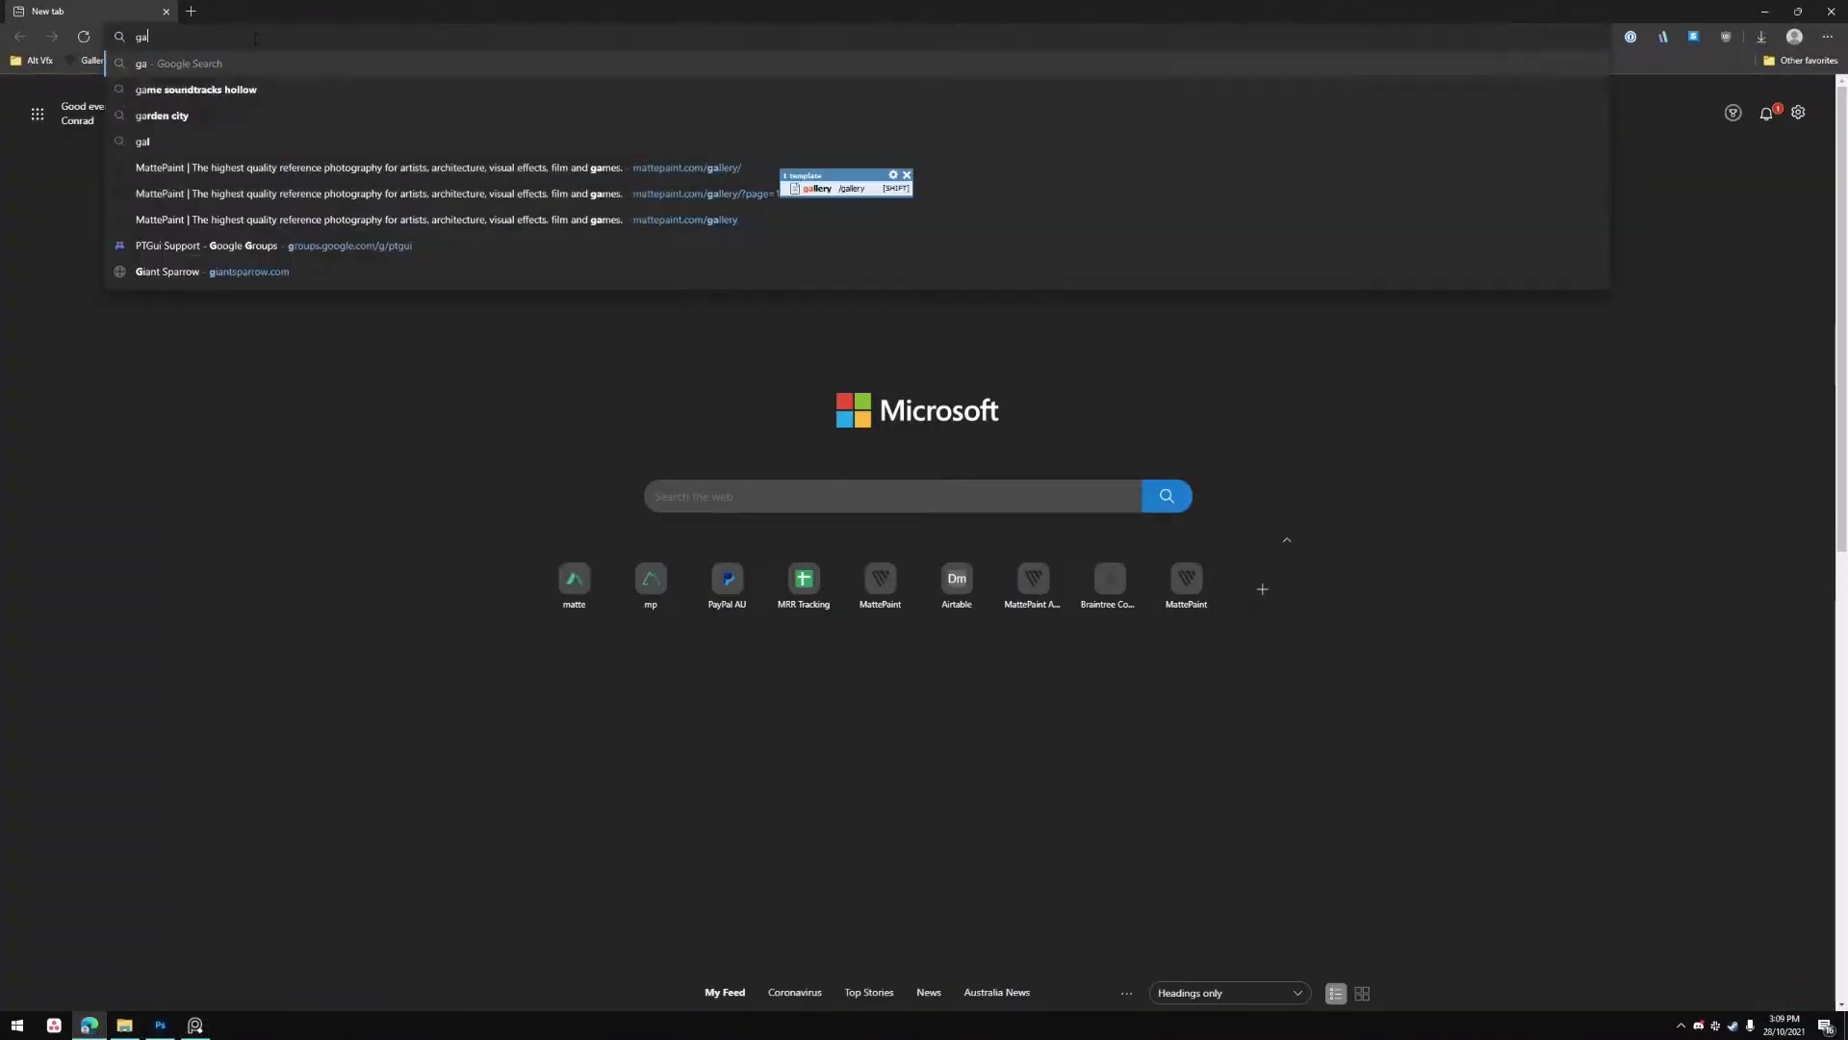
{"action": "left_click", "coordinate": [295, 70]}
{"action": "left_click", "coordinate": [296, 71]}
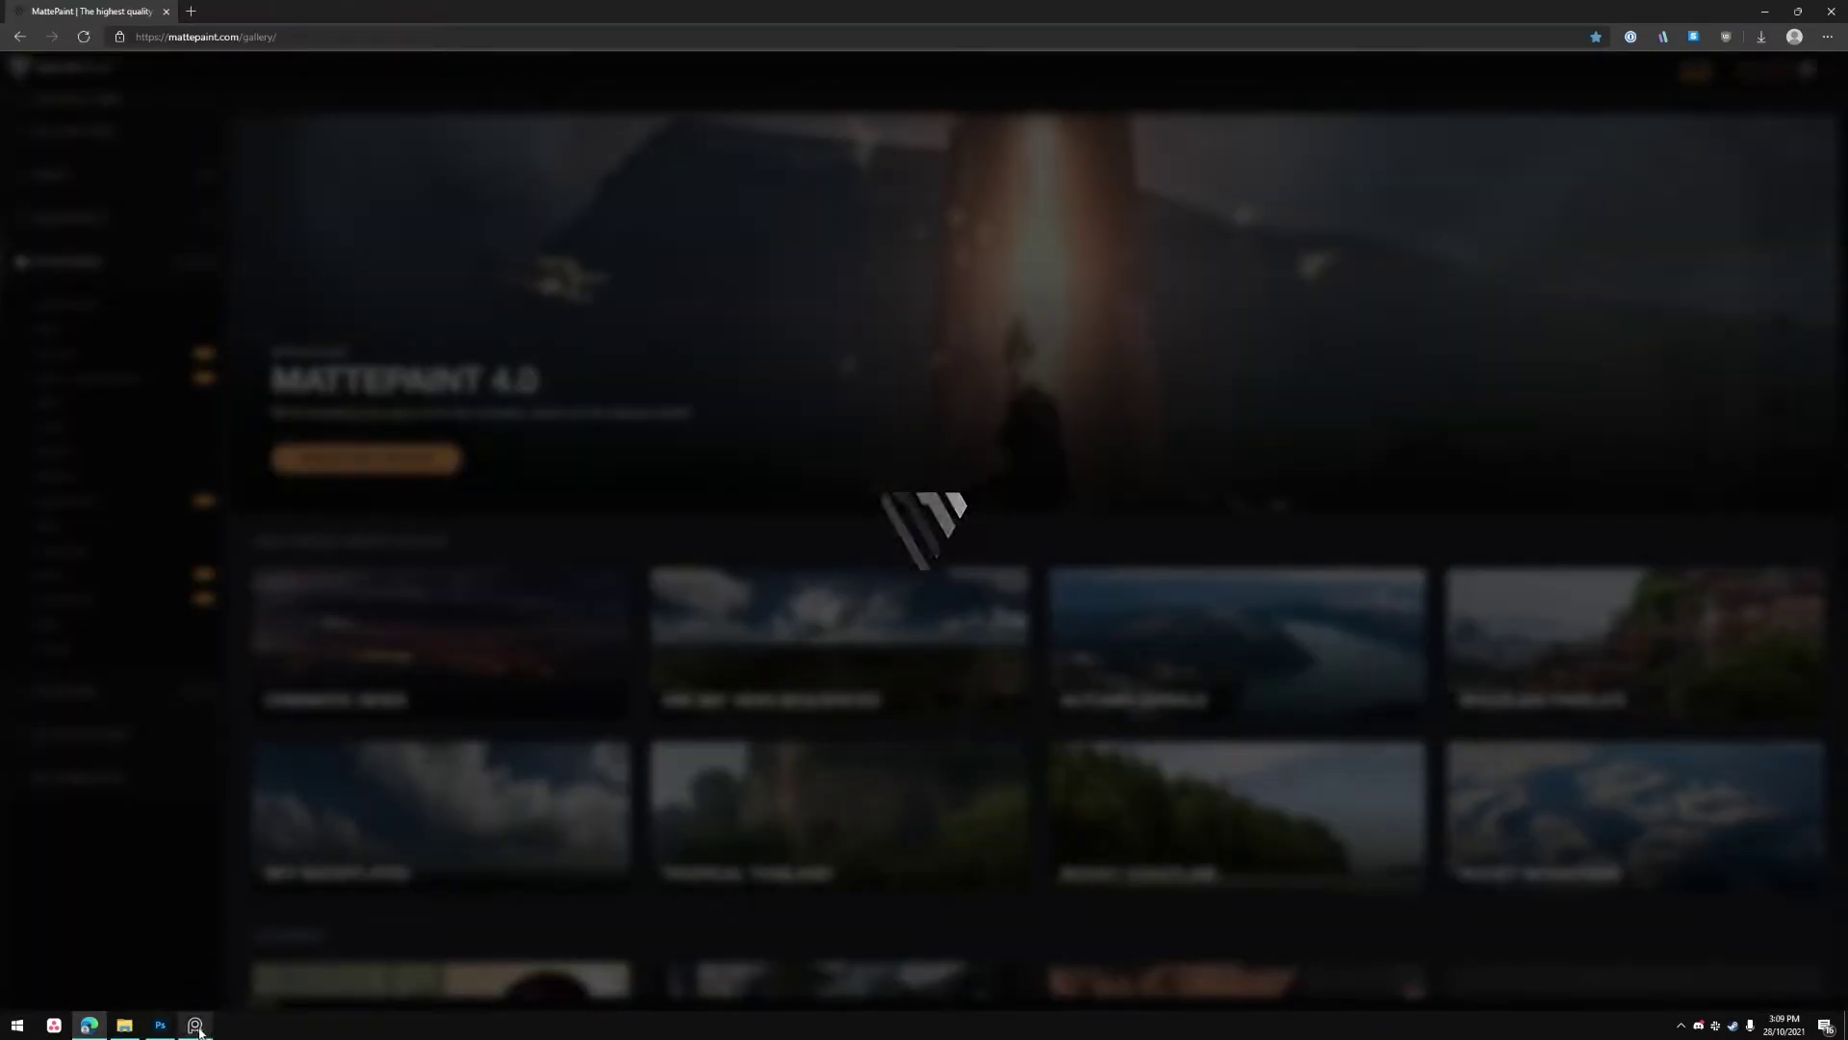
Step: Check the pasted sky's filename in Photoshop, search the MattePaint gallery for hdris005x1039-1, and choose its original 16,000-pixel JPG size
{"action": "left_click", "coordinate": [160, 1024]}
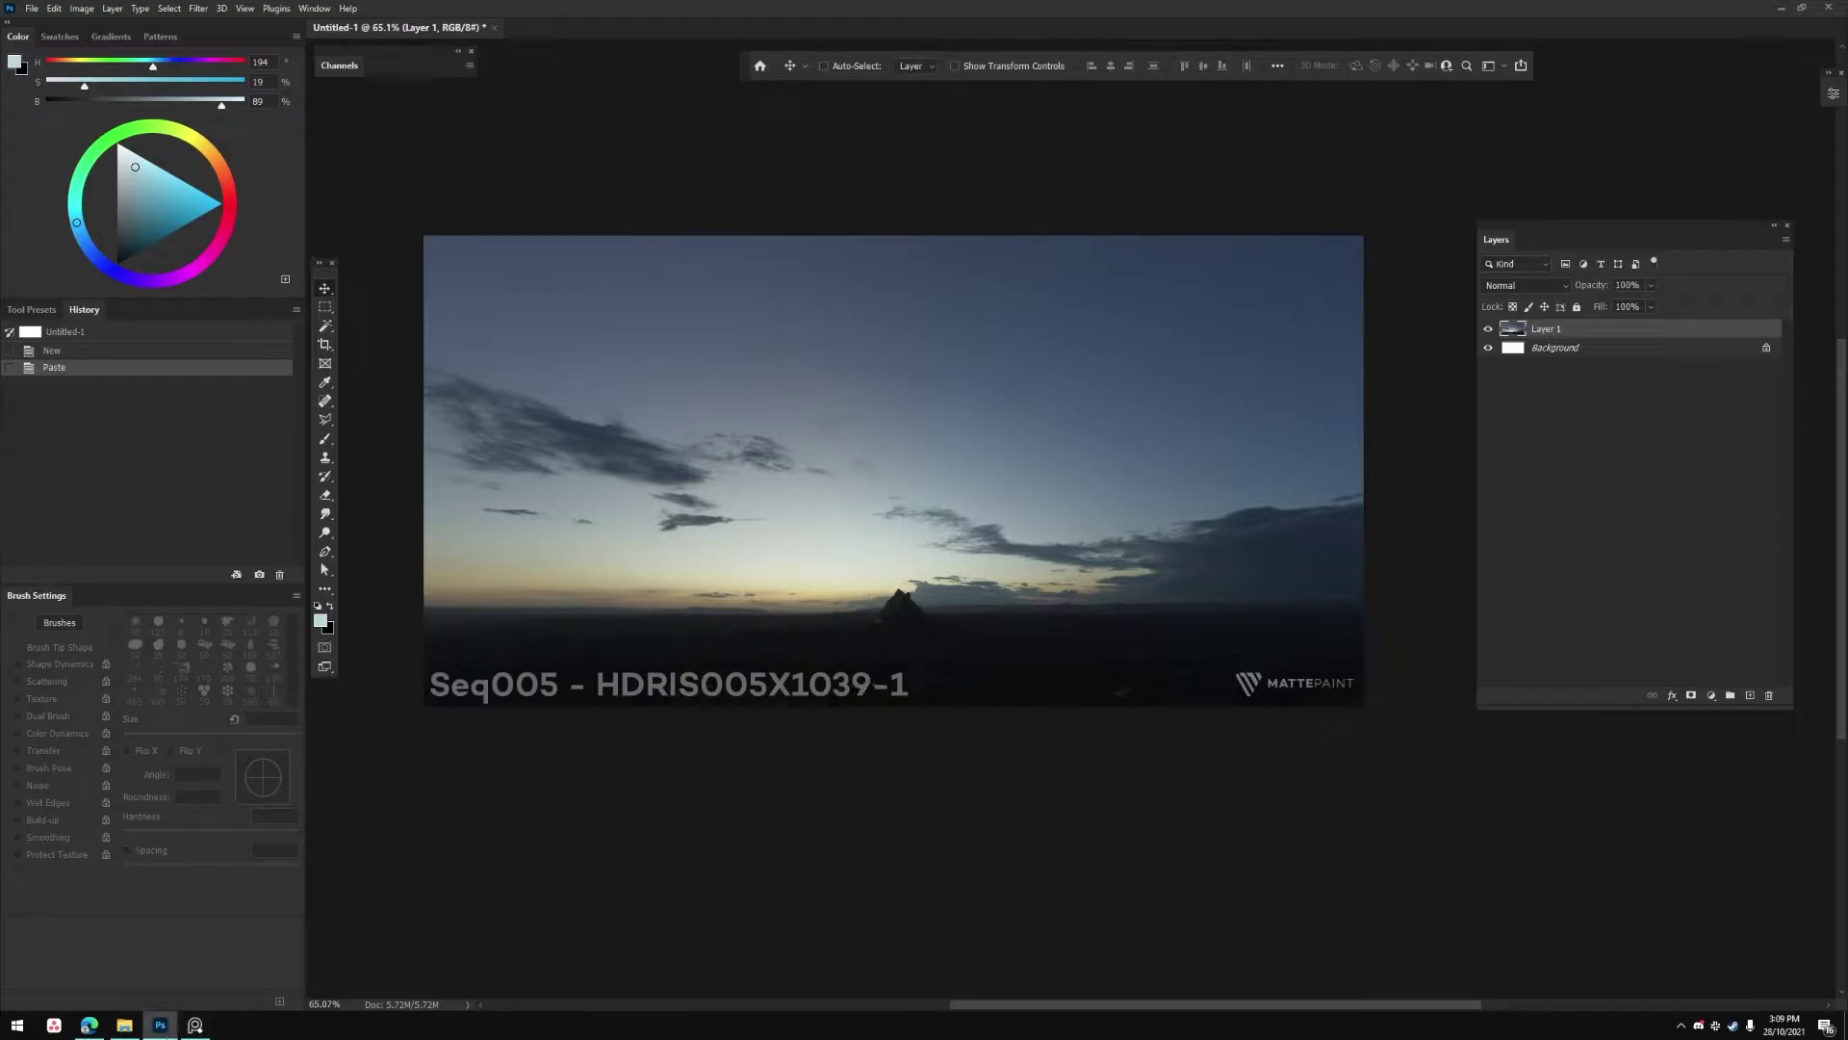
{"action": "left_click", "coordinate": [89, 1024]}
{"action": "type", "text": "hdris005x1039-1"}
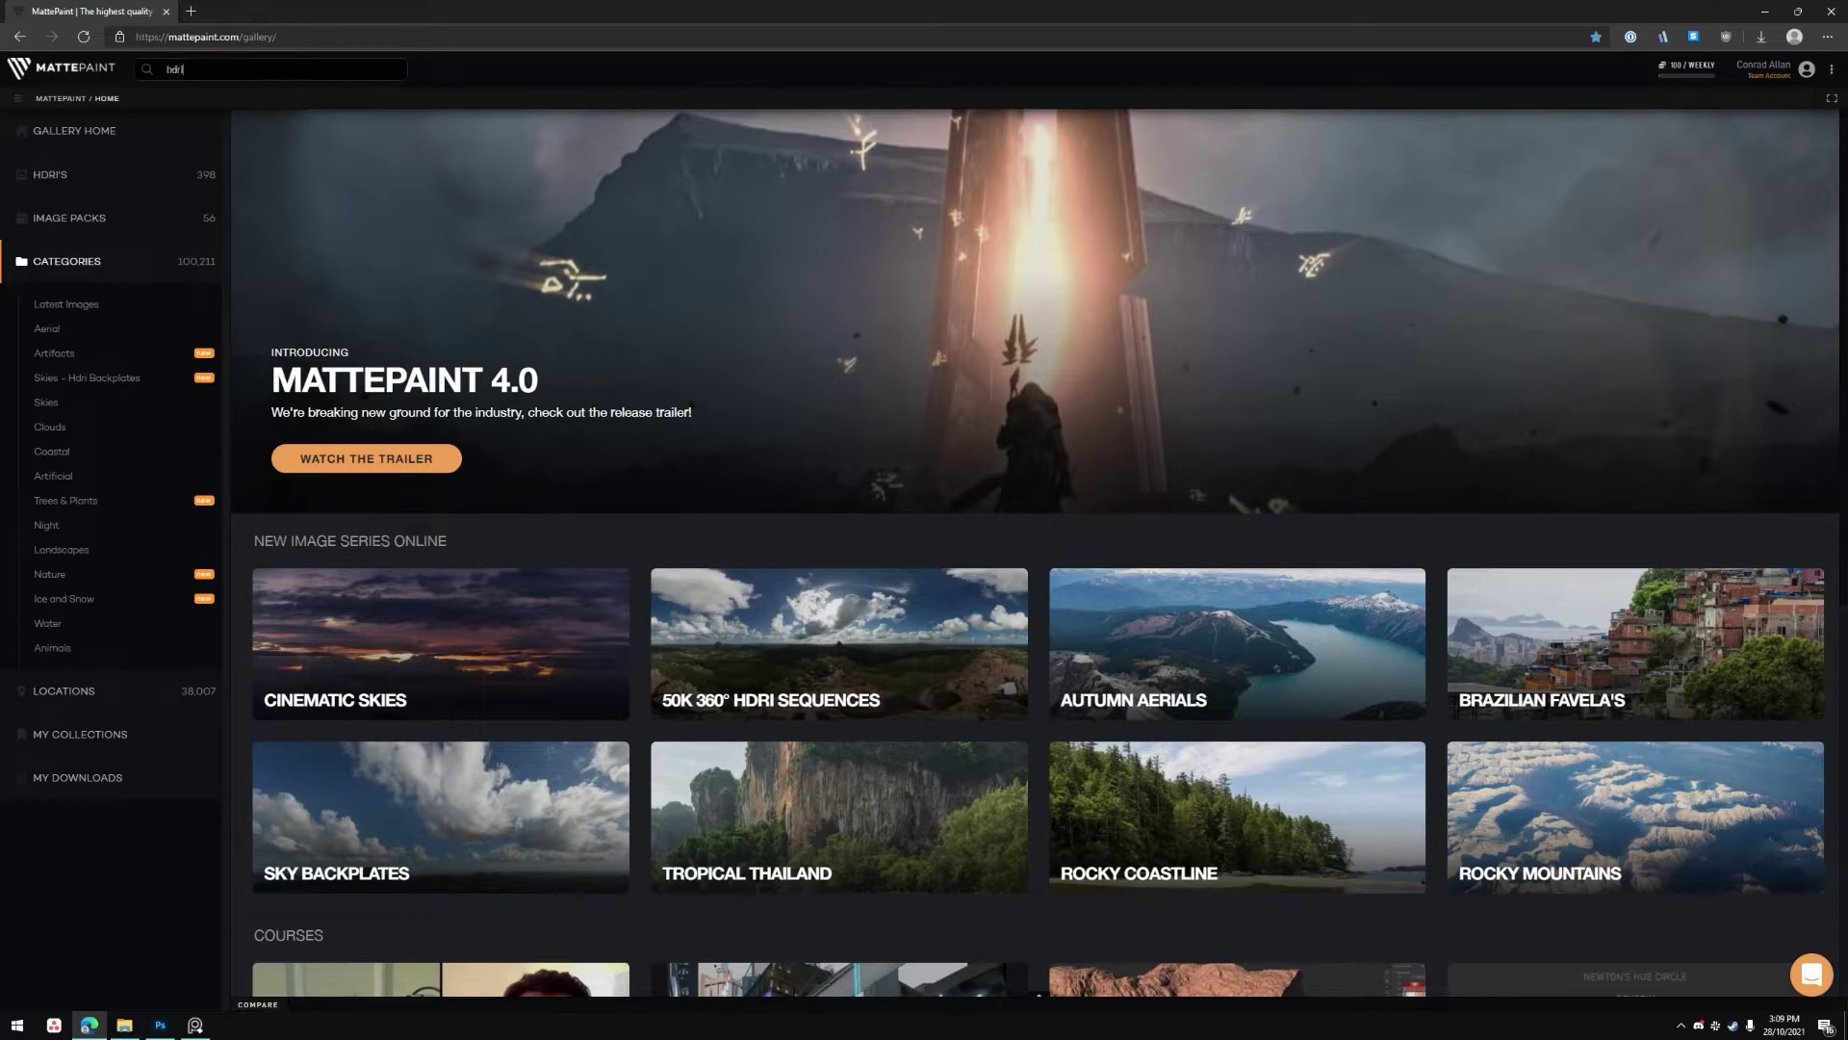
{"action": "key", "text": "Return"}
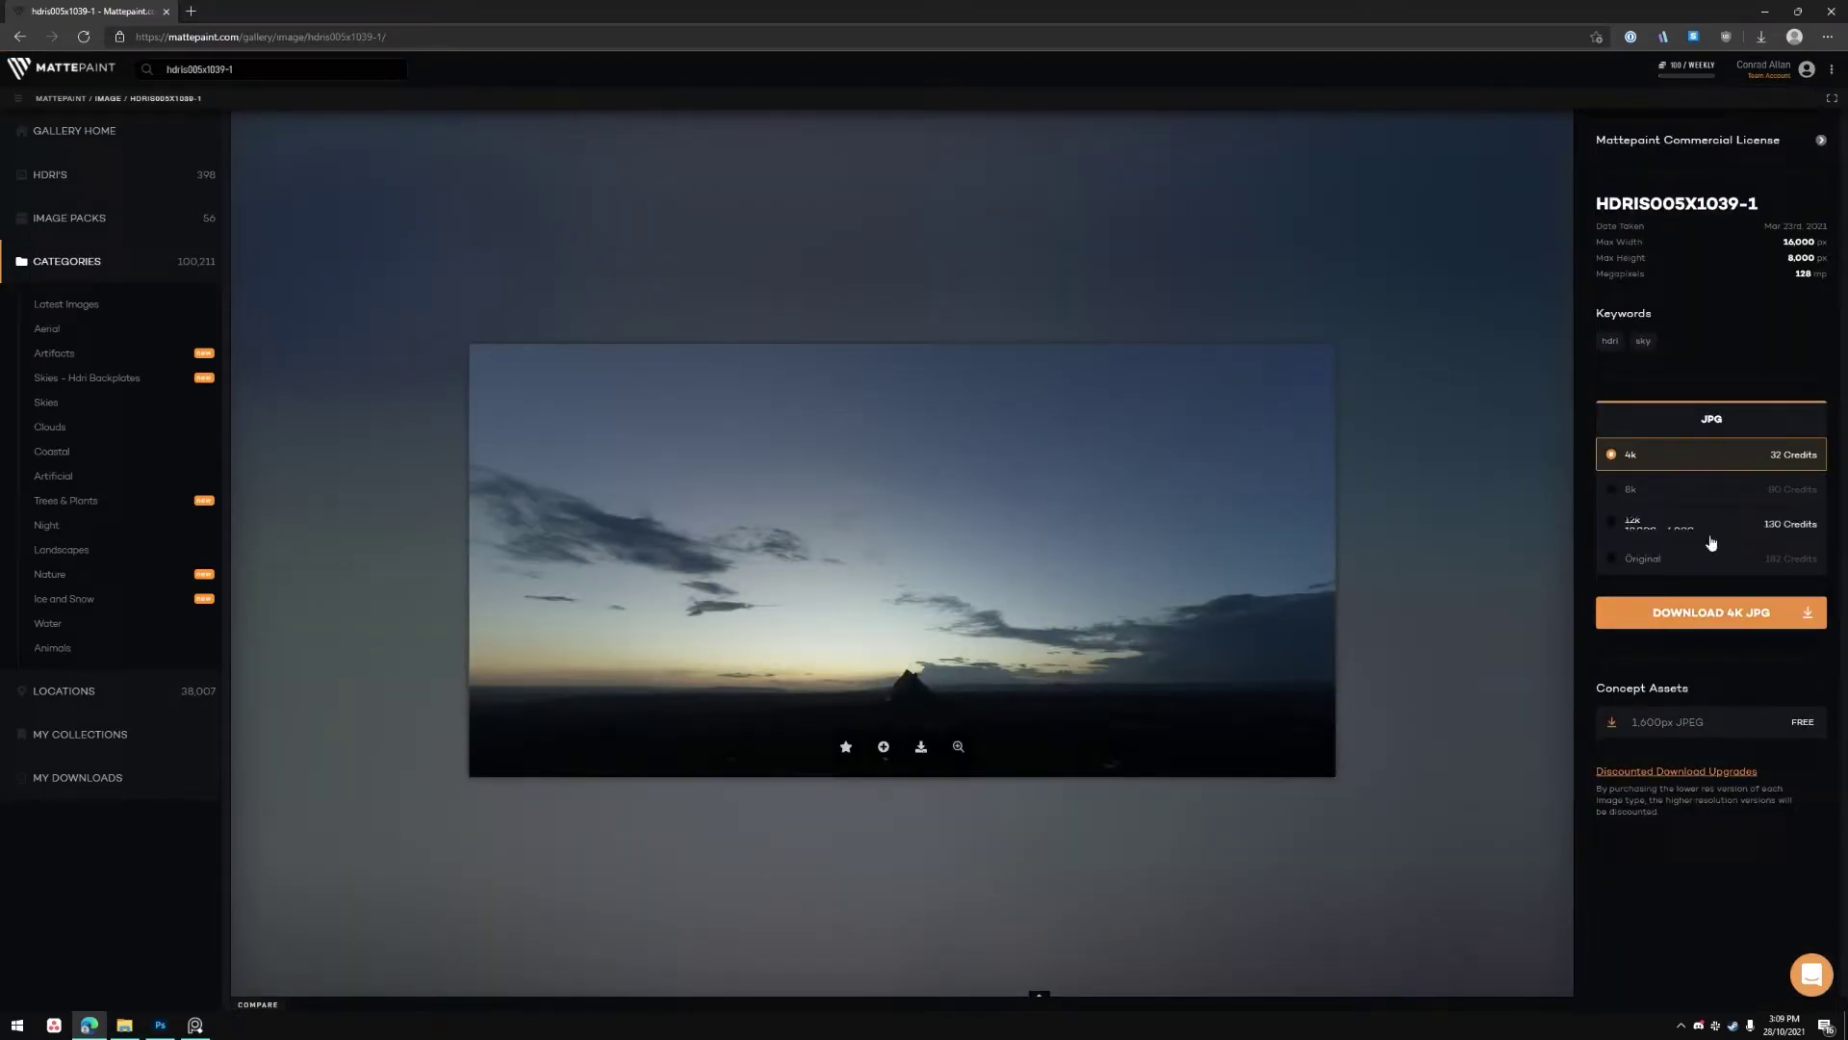
{"action": "left_click", "coordinate": [1638, 563]}
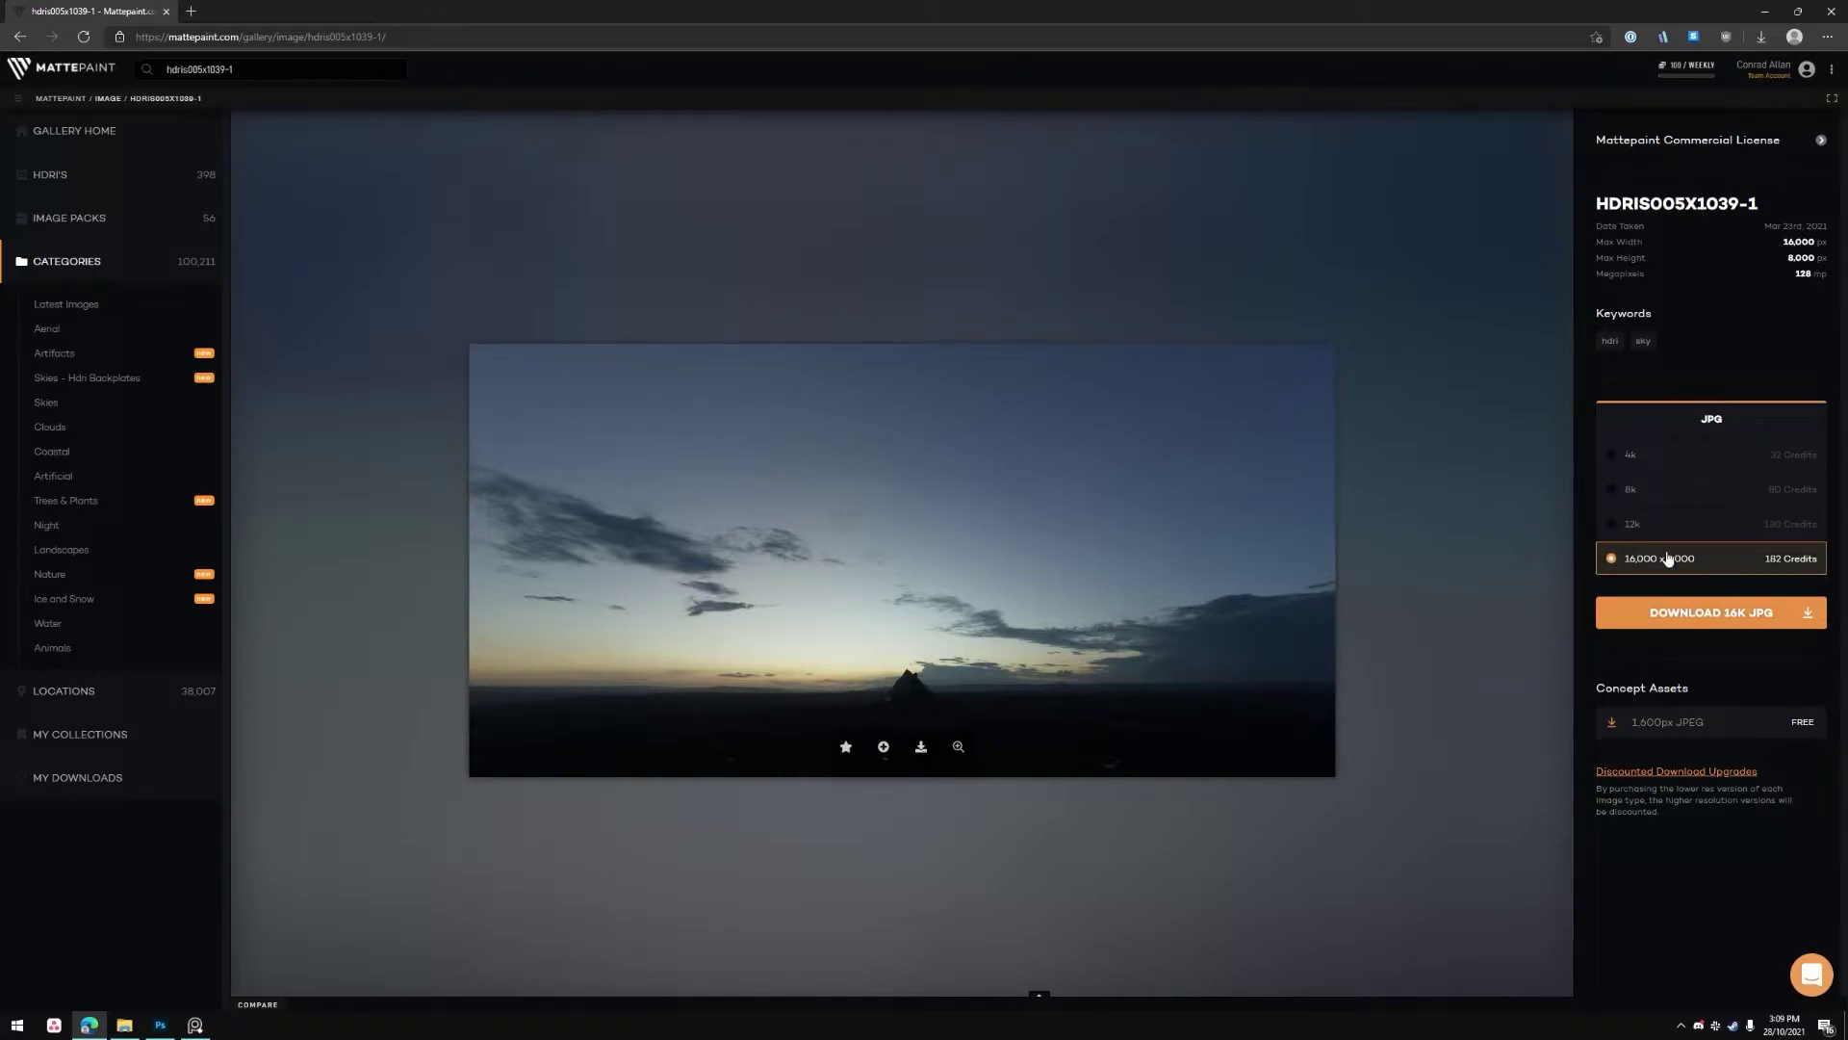
Step: Open the seq005 category under Skies - Hdri Backplates and browse through its sky images
{"action": "left_click", "coordinate": [53, 385]}
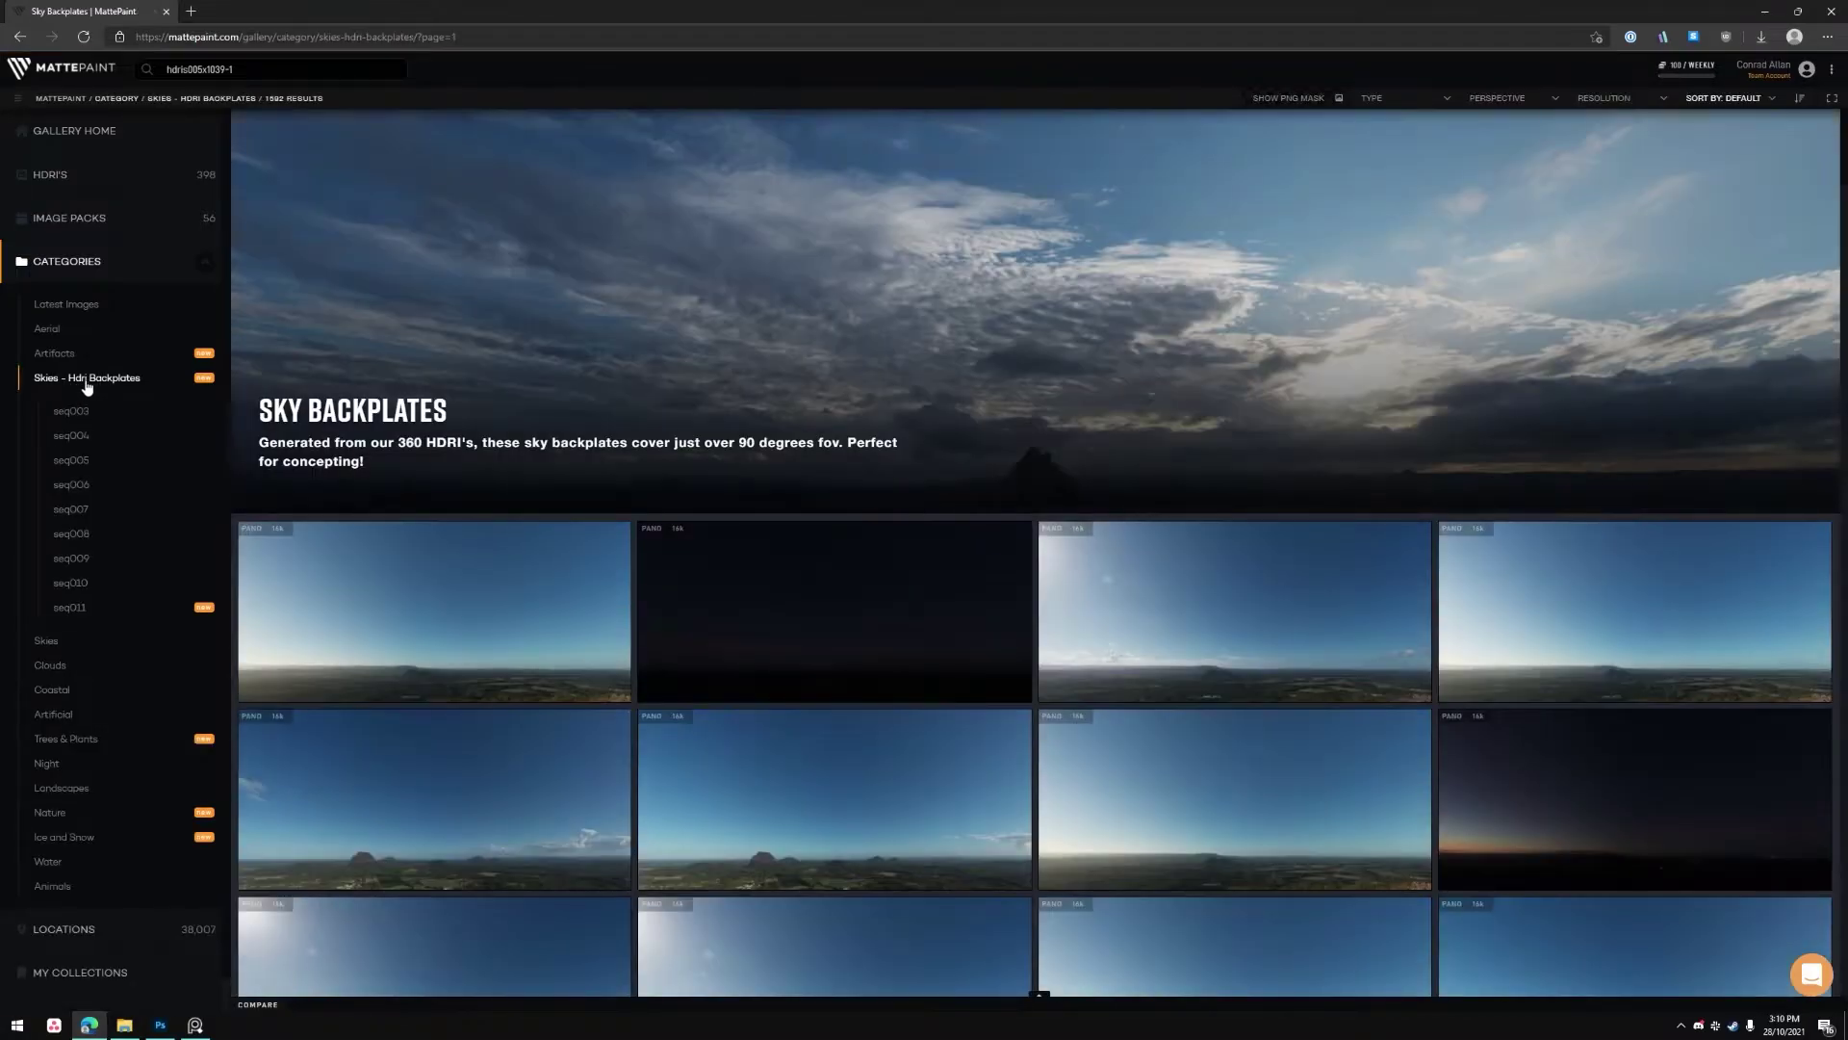
{"action": "left_click", "coordinate": [73, 461]}
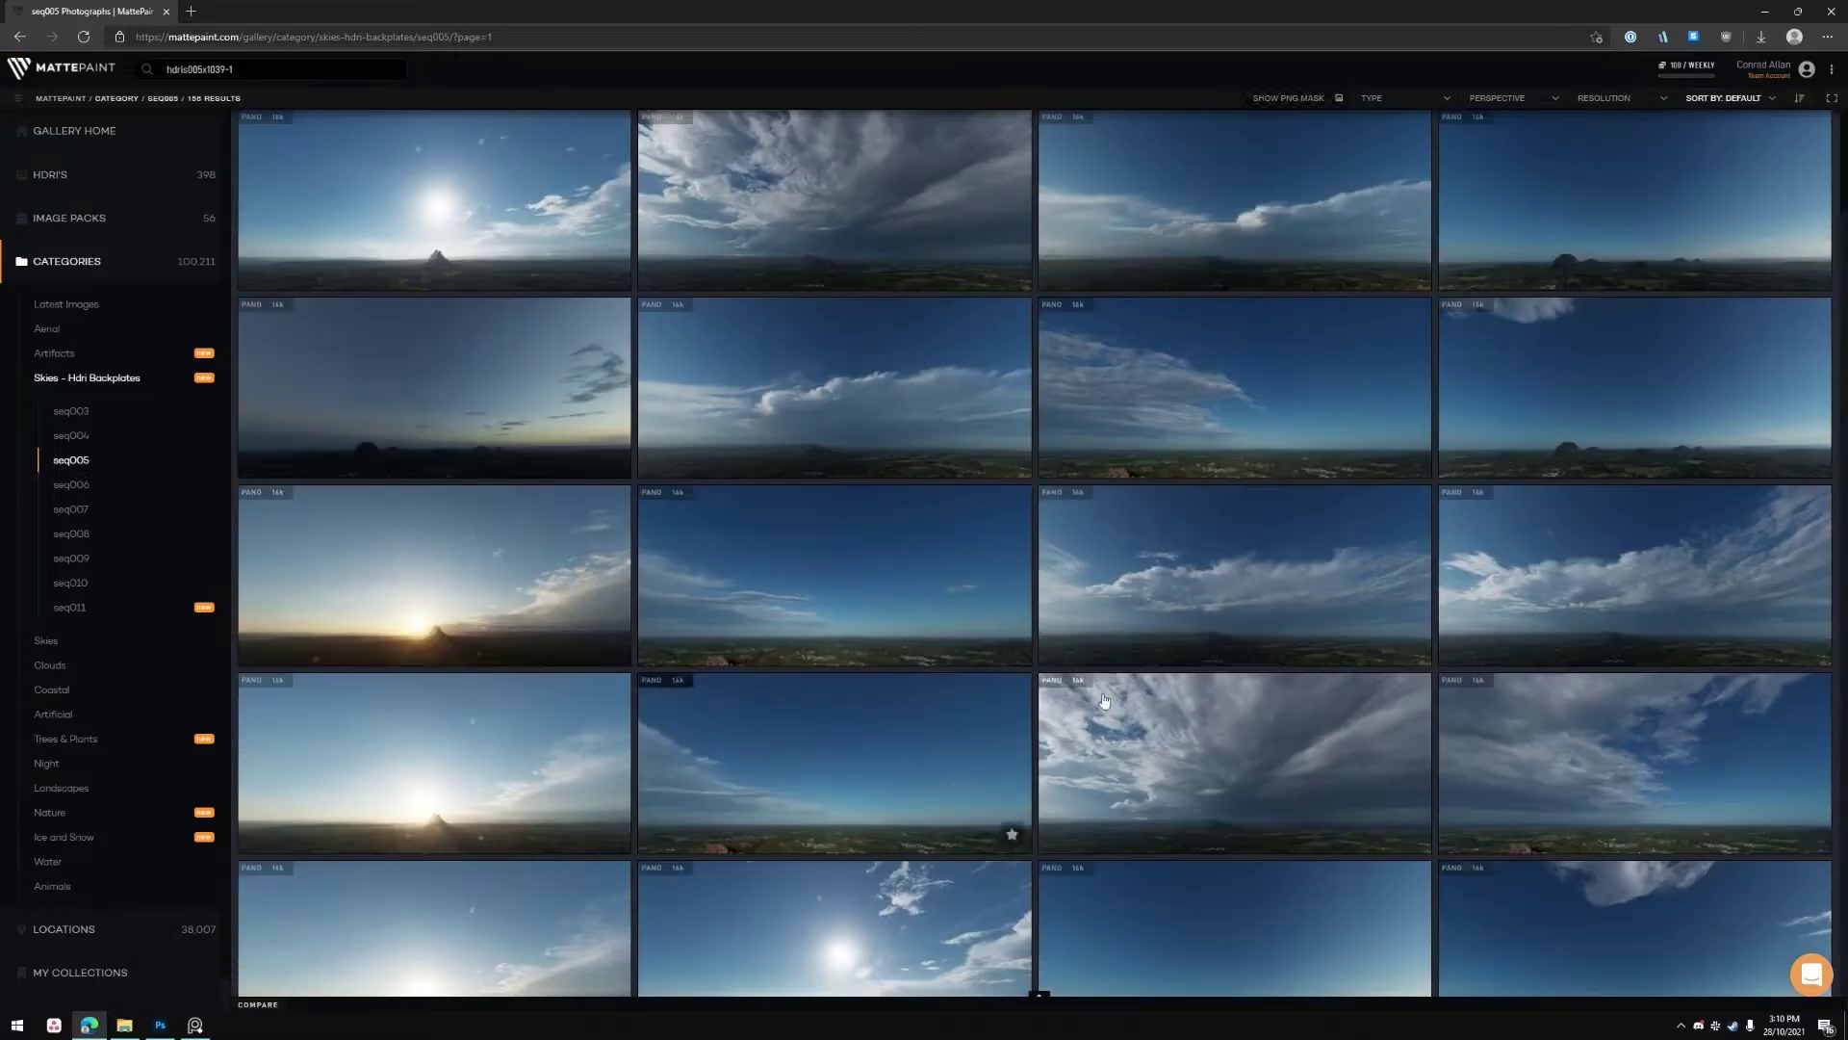
{"action": "scroll", "coordinate": [955, 408], "scroll_direction": "down", "scroll_amount": 10}
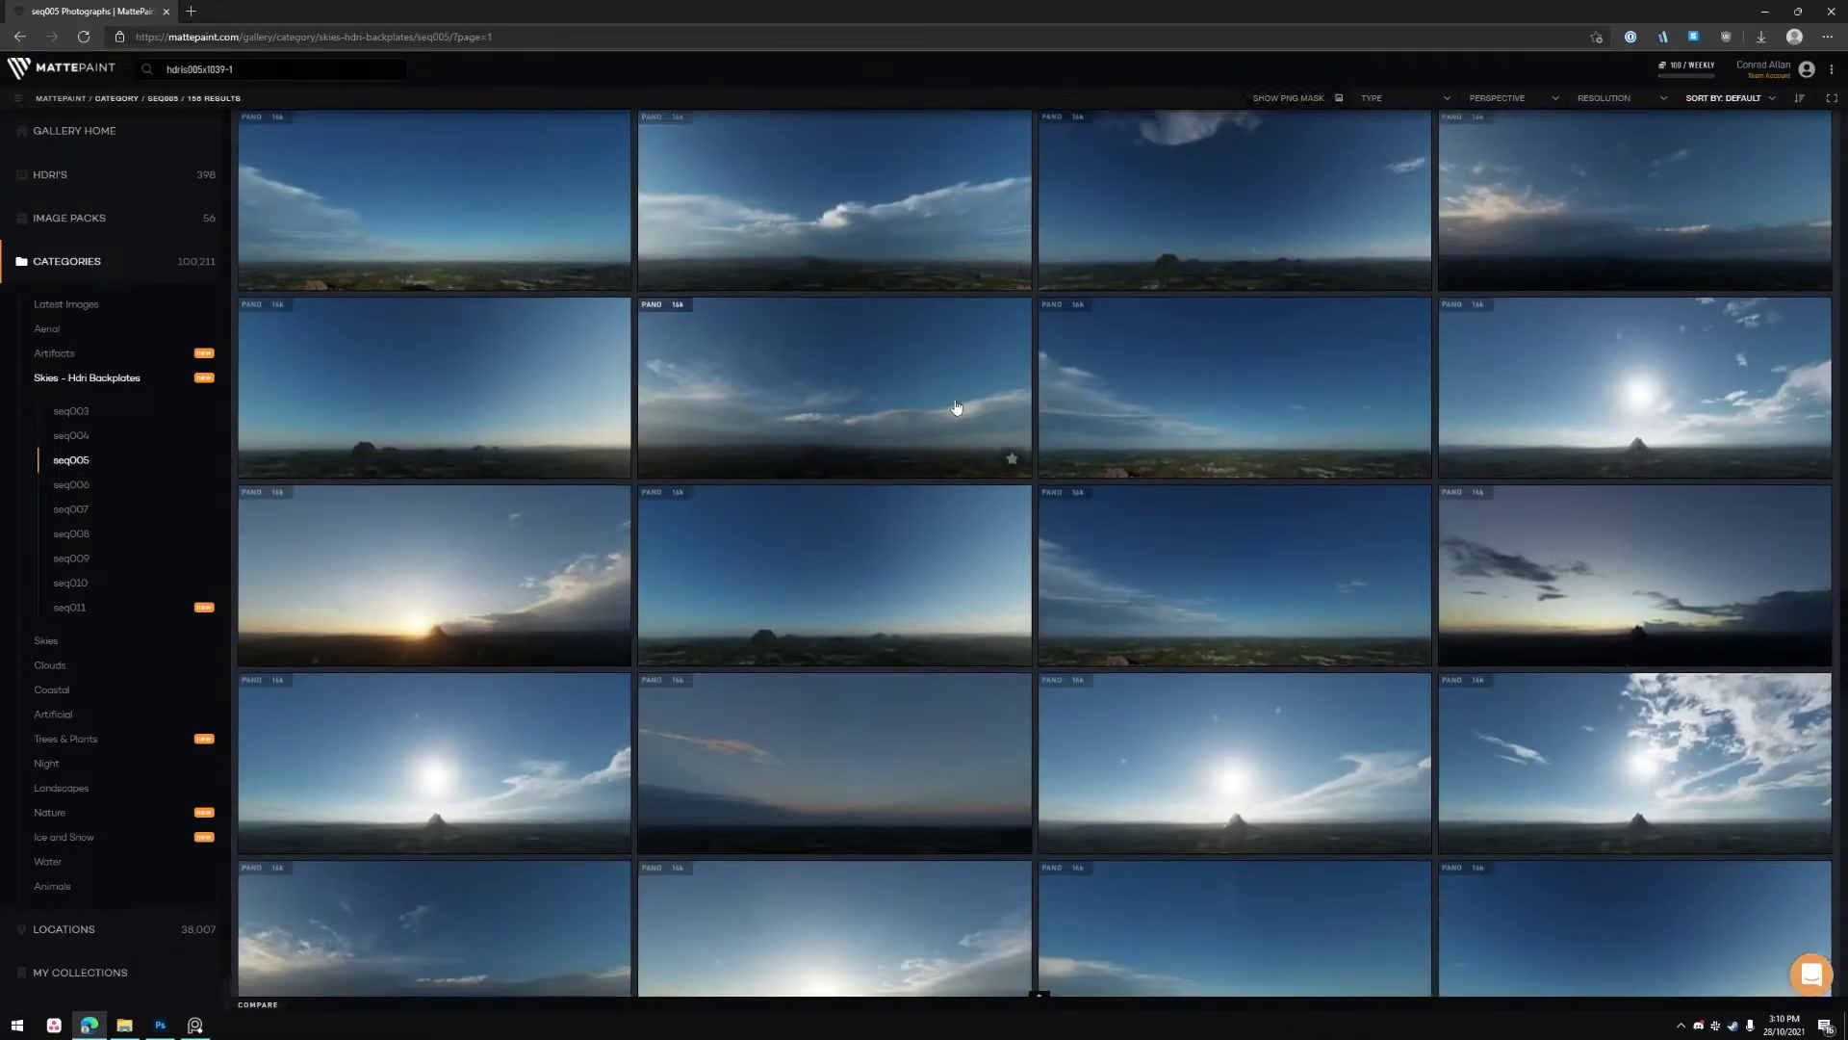
{"action": "scroll", "coordinate": [955, 408], "scroll_direction": "down", "scroll_amount": 10}
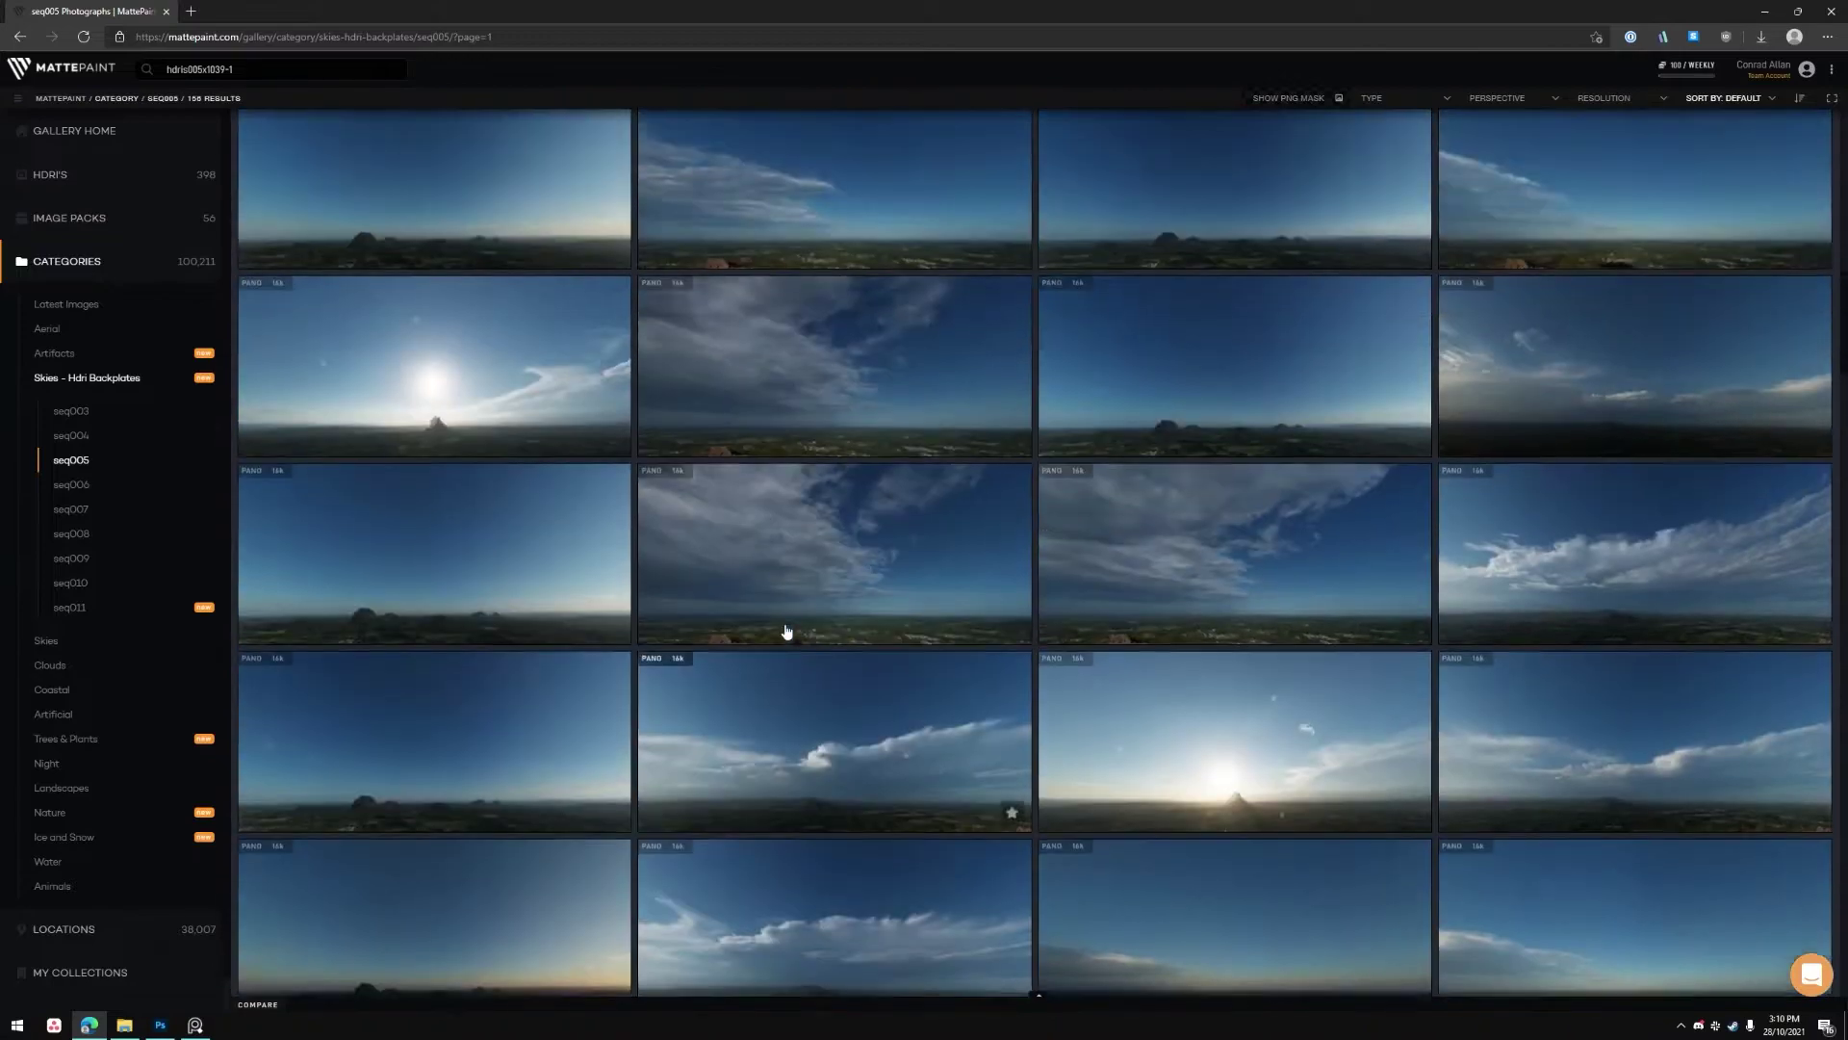
{"action": "scroll", "coordinate": [716, 532], "scroll_direction": "up", "scroll_amount": 1}
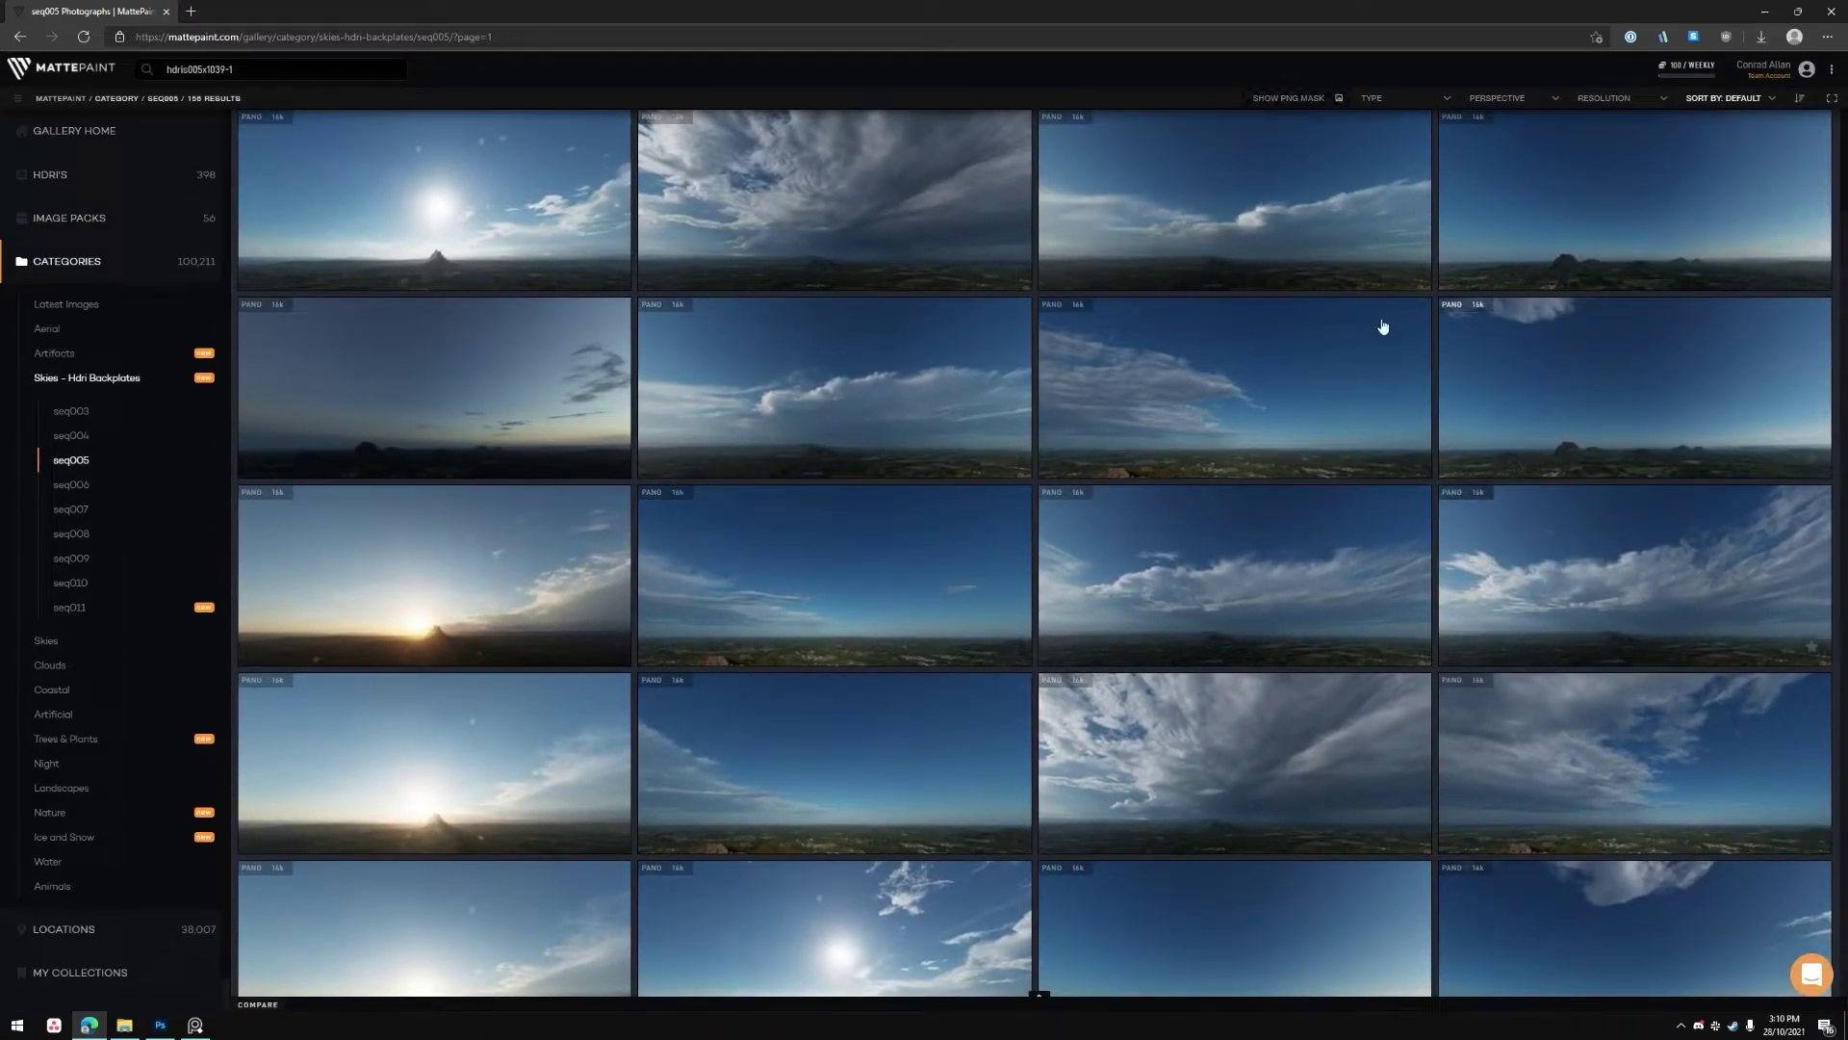
{"action": "left_click", "coordinate": [1714, 106]}
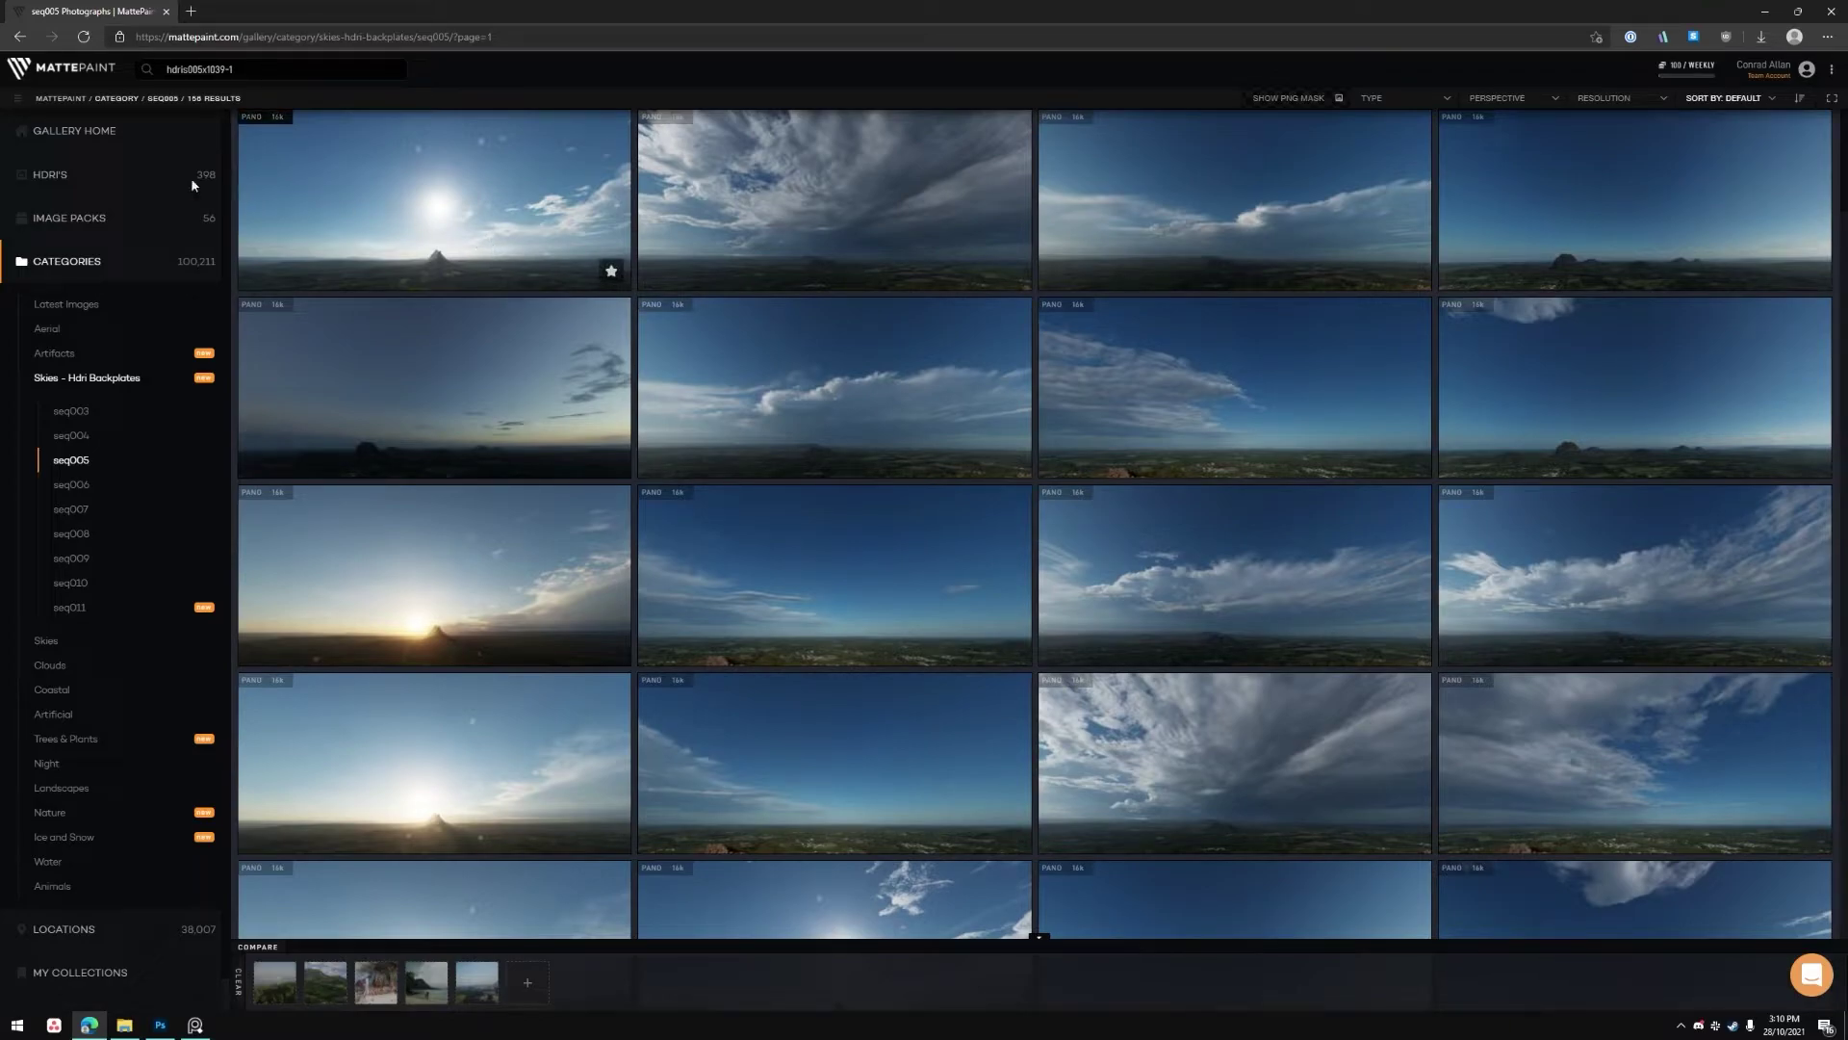
Step: Open HDRI Seq005 in the gallery's HDRI collection and show its frame x1035 panorama
{"action": "left_click", "coordinate": [56, 183]}
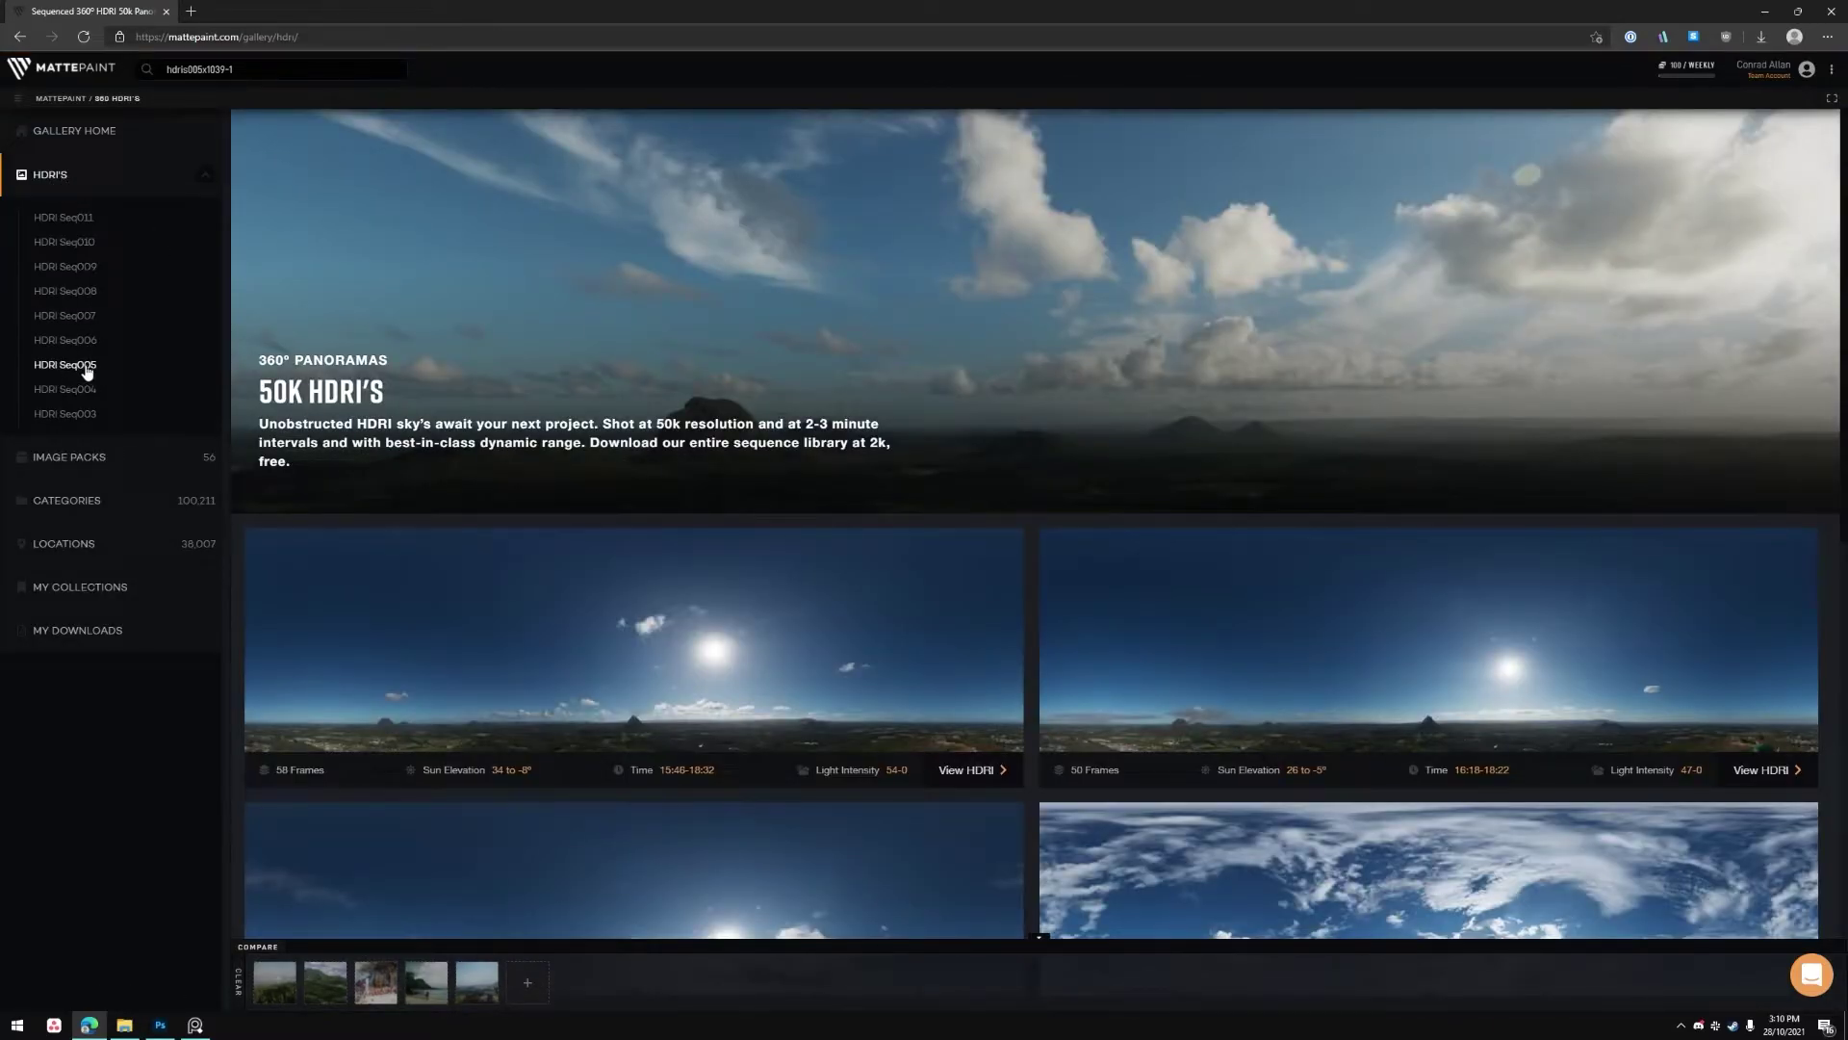
{"action": "left_click", "coordinate": [87, 367]}
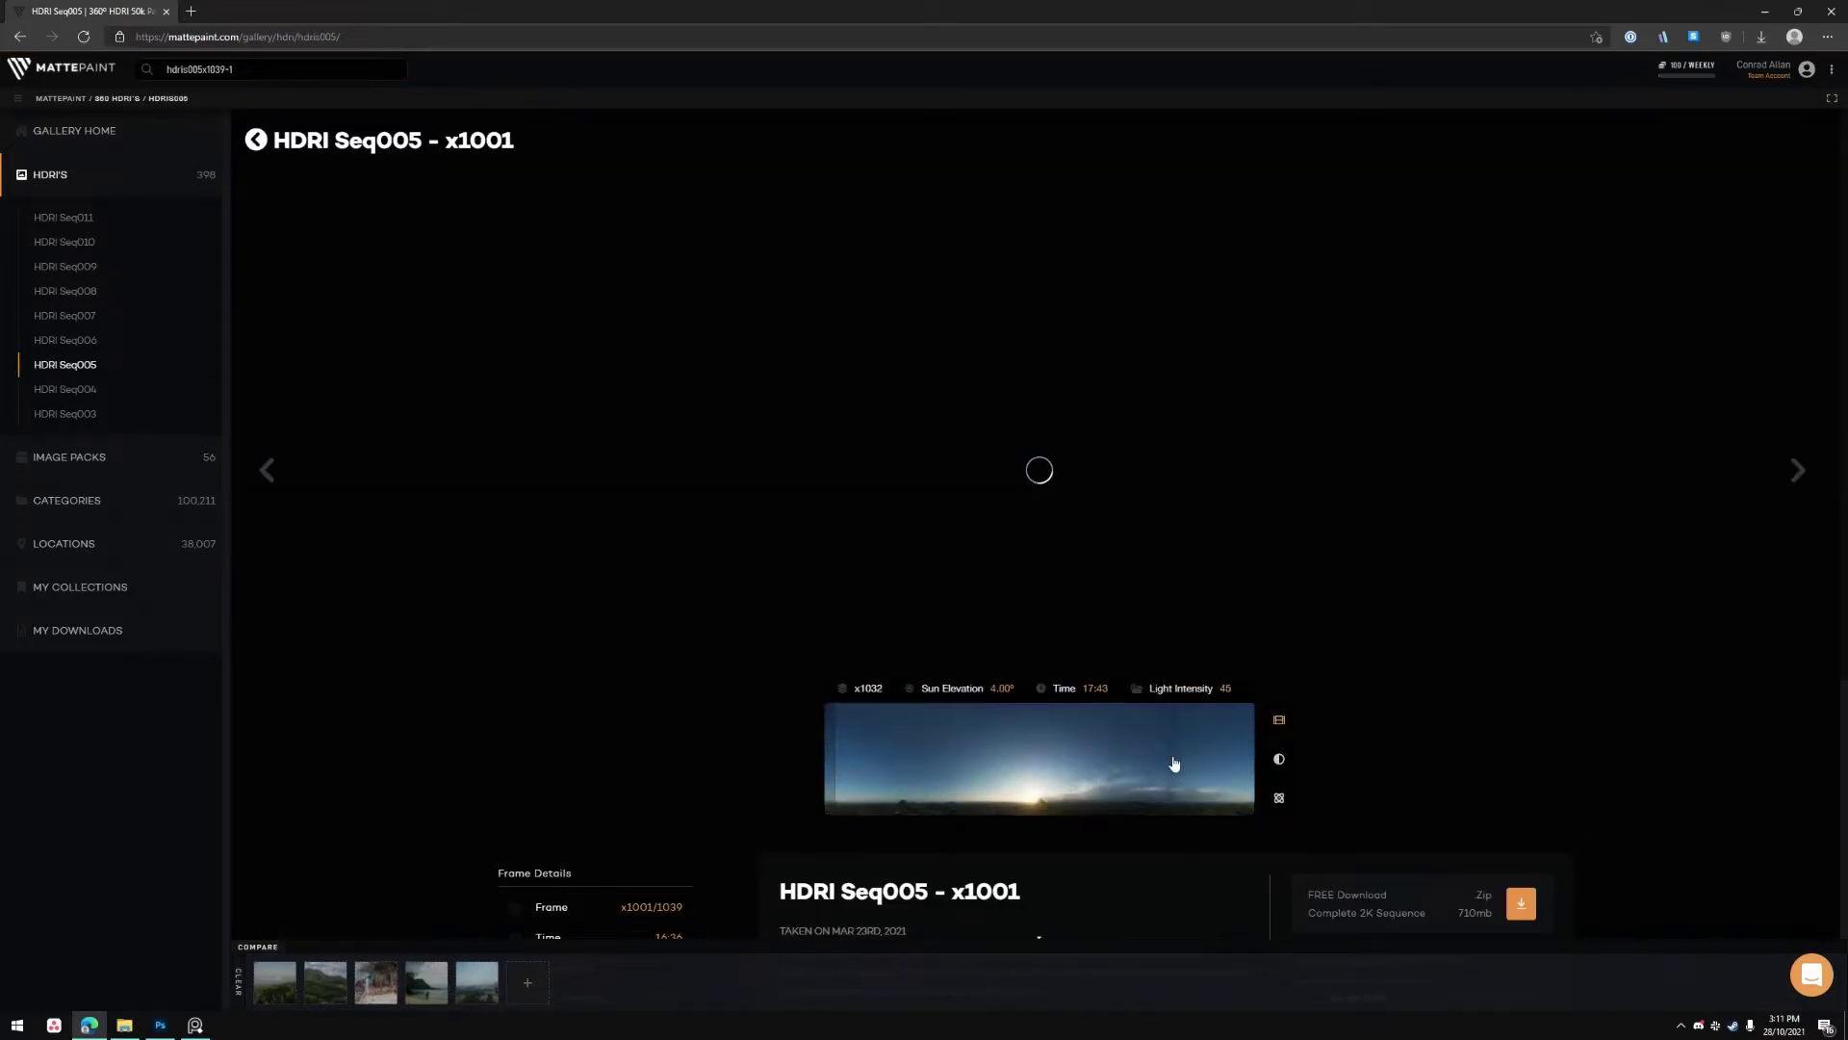
{"action": "left_click", "coordinate": [1153, 754]}
{"action": "scroll", "coordinate": [1151, 755], "scroll_direction": "down", "scroll_amount": 4}
{"action": "left_click", "coordinate": [1207, 366]}
{"action": "scroll", "coordinate": [1145, 379], "scroll_direction": "up", "scroll_amount": 4}
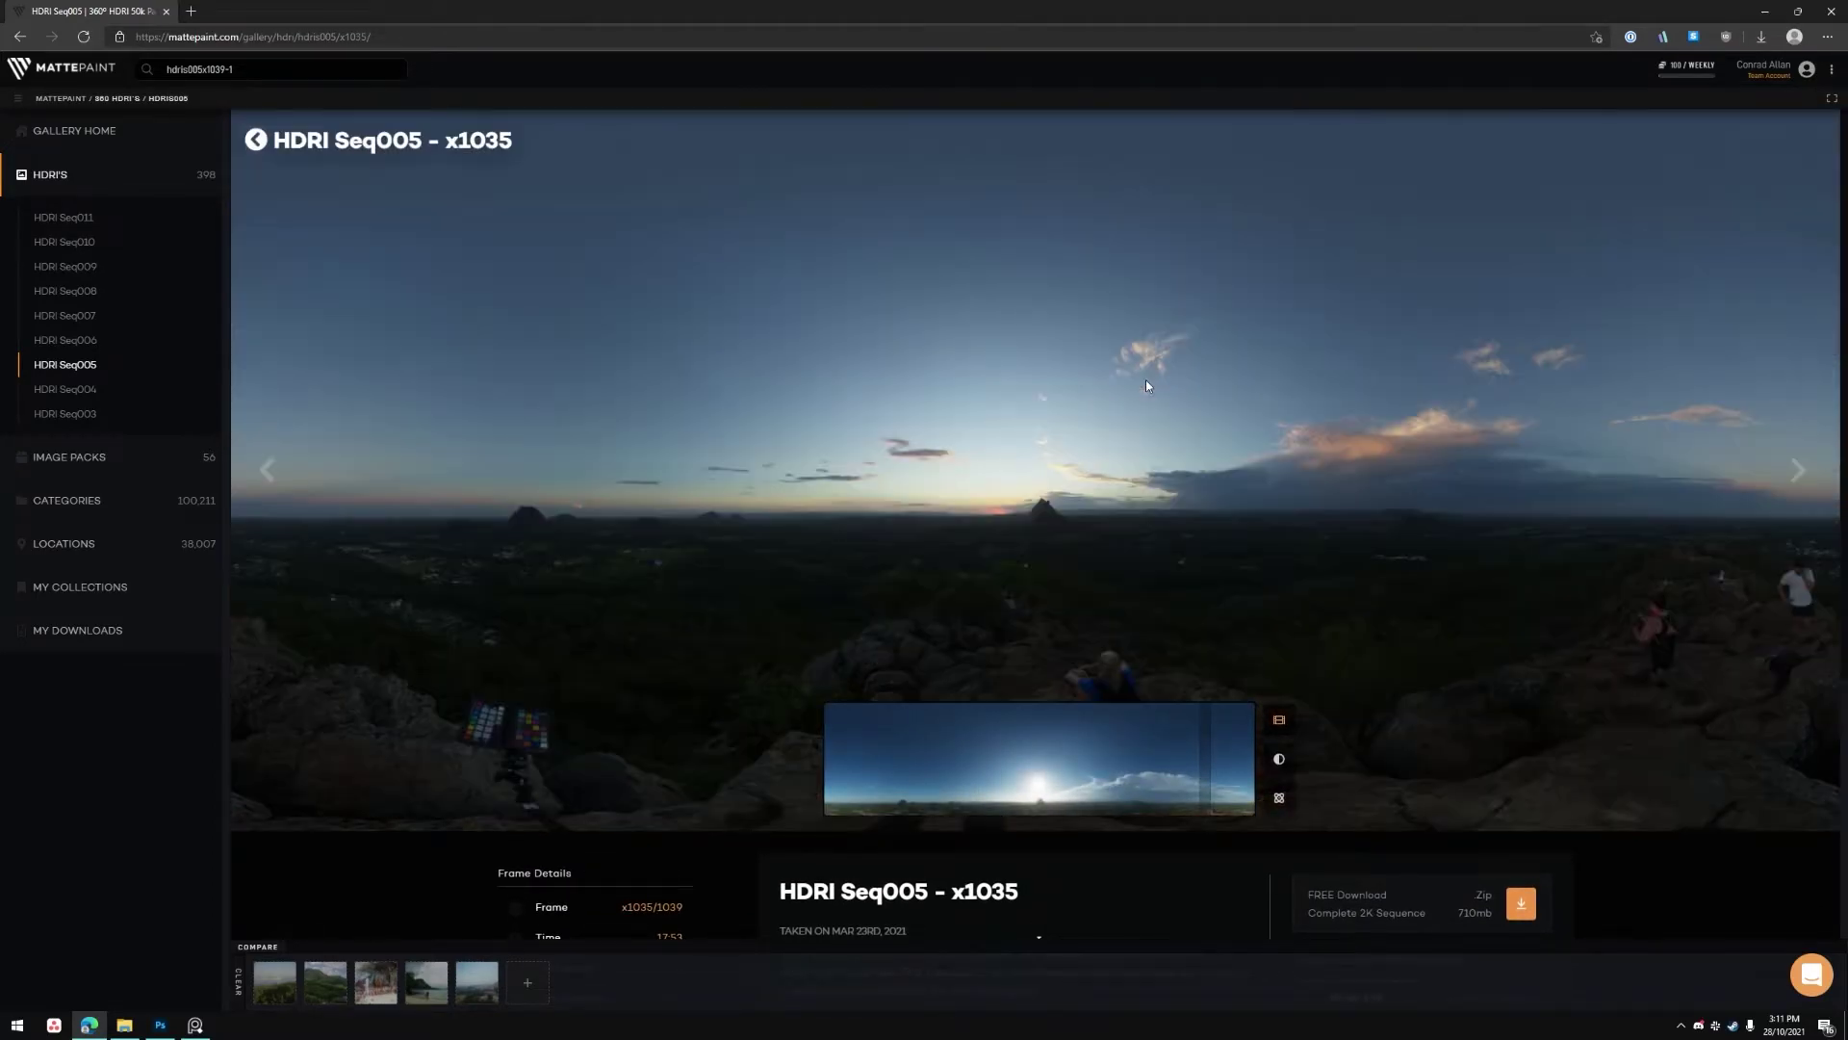
Step: Advance the HDRI sequence to frame x1039 and examine its frame details and single-frame download options
{"action": "key", "text": "Right"}
{"action": "key", "text": "Right"}
{"action": "key", "text": "Right"}
{"action": "key", "text": "Right"}
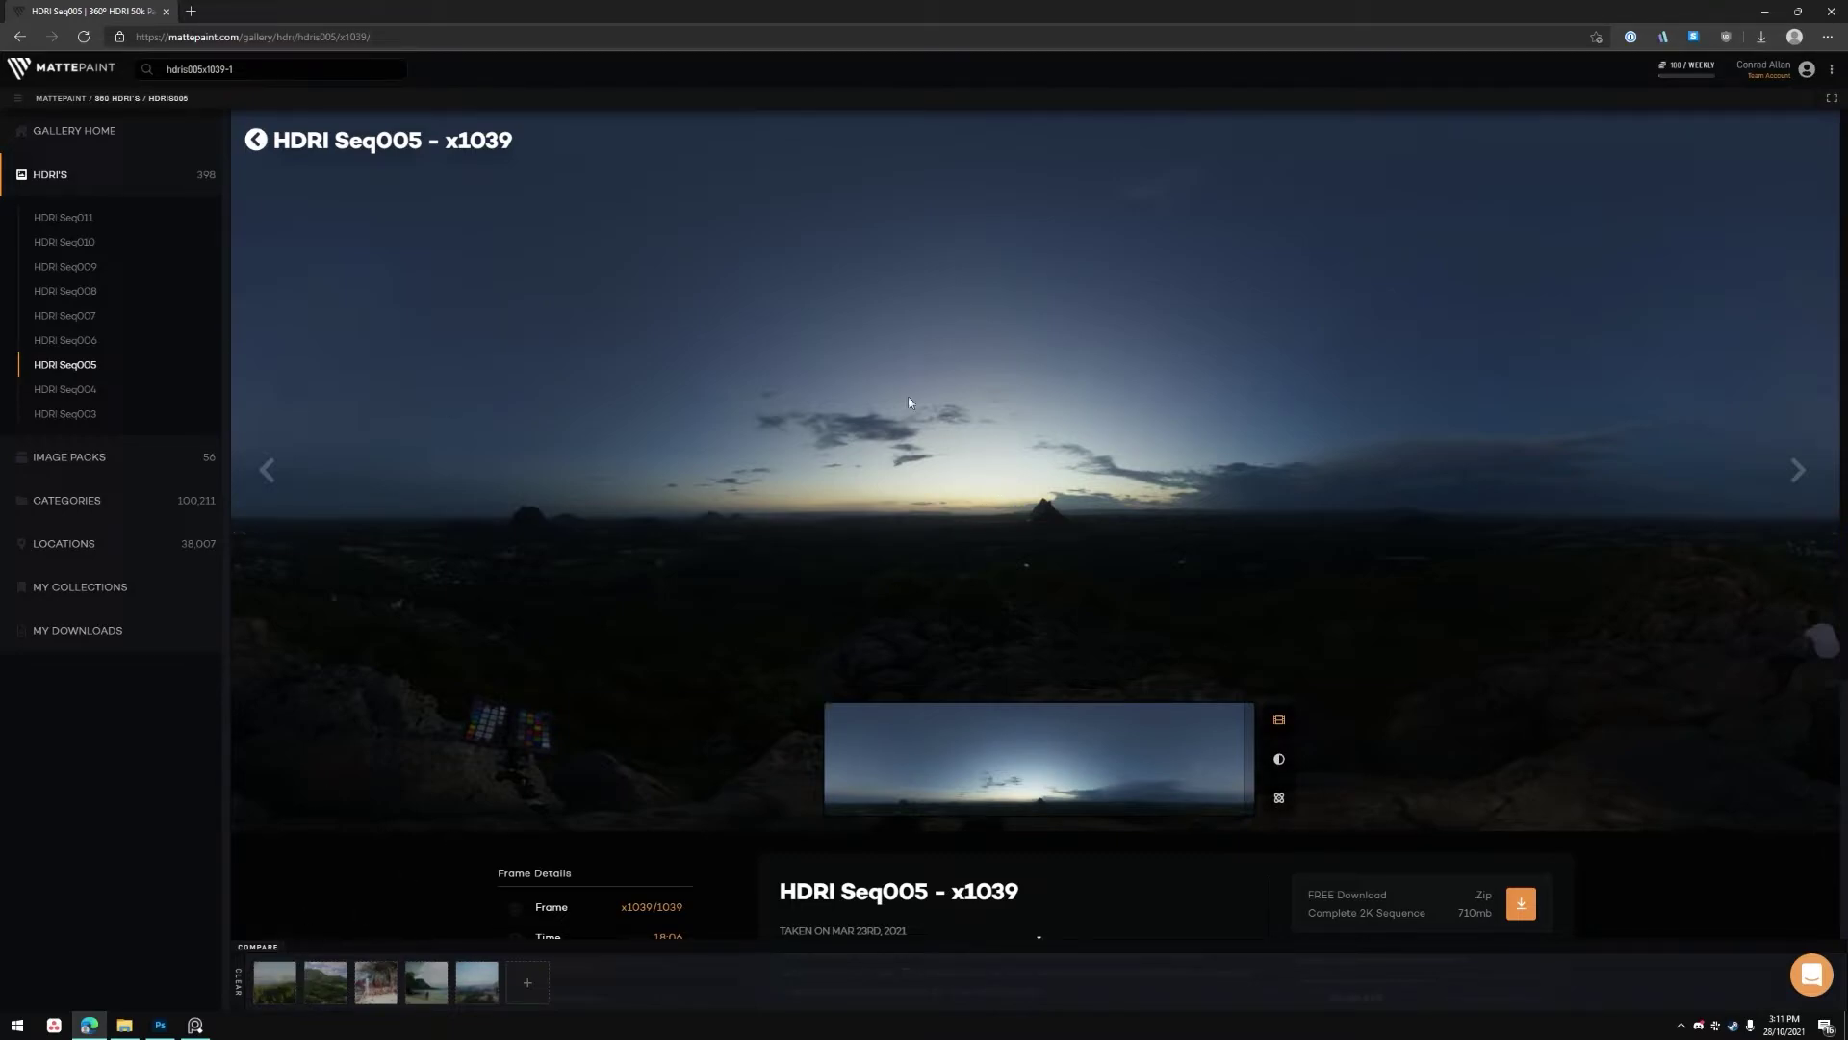
{"action": "scroll", "coordinate": [1065, 442], "scroll_direction": "down", "scroll_amount": 5}
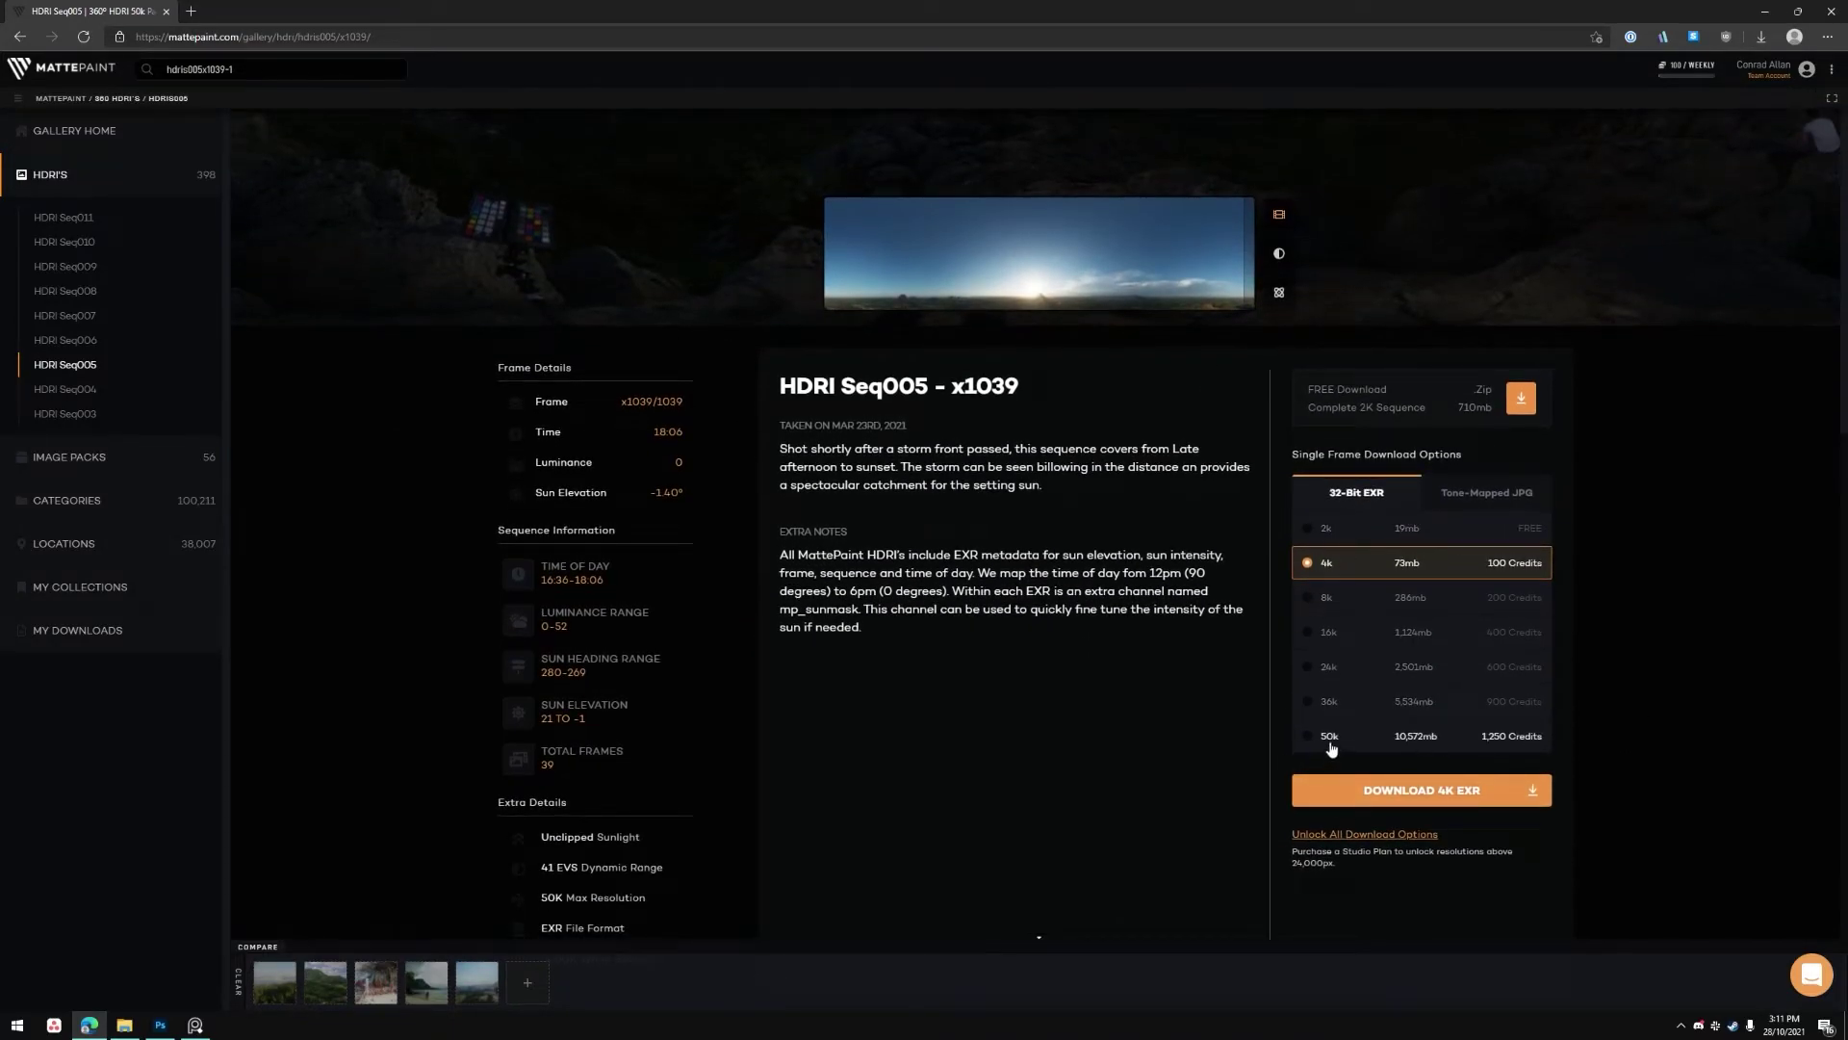
{"action": "scroll", "coordinate": [1337, 750], "scroll_direction": "up", "scroll_amount": 5}
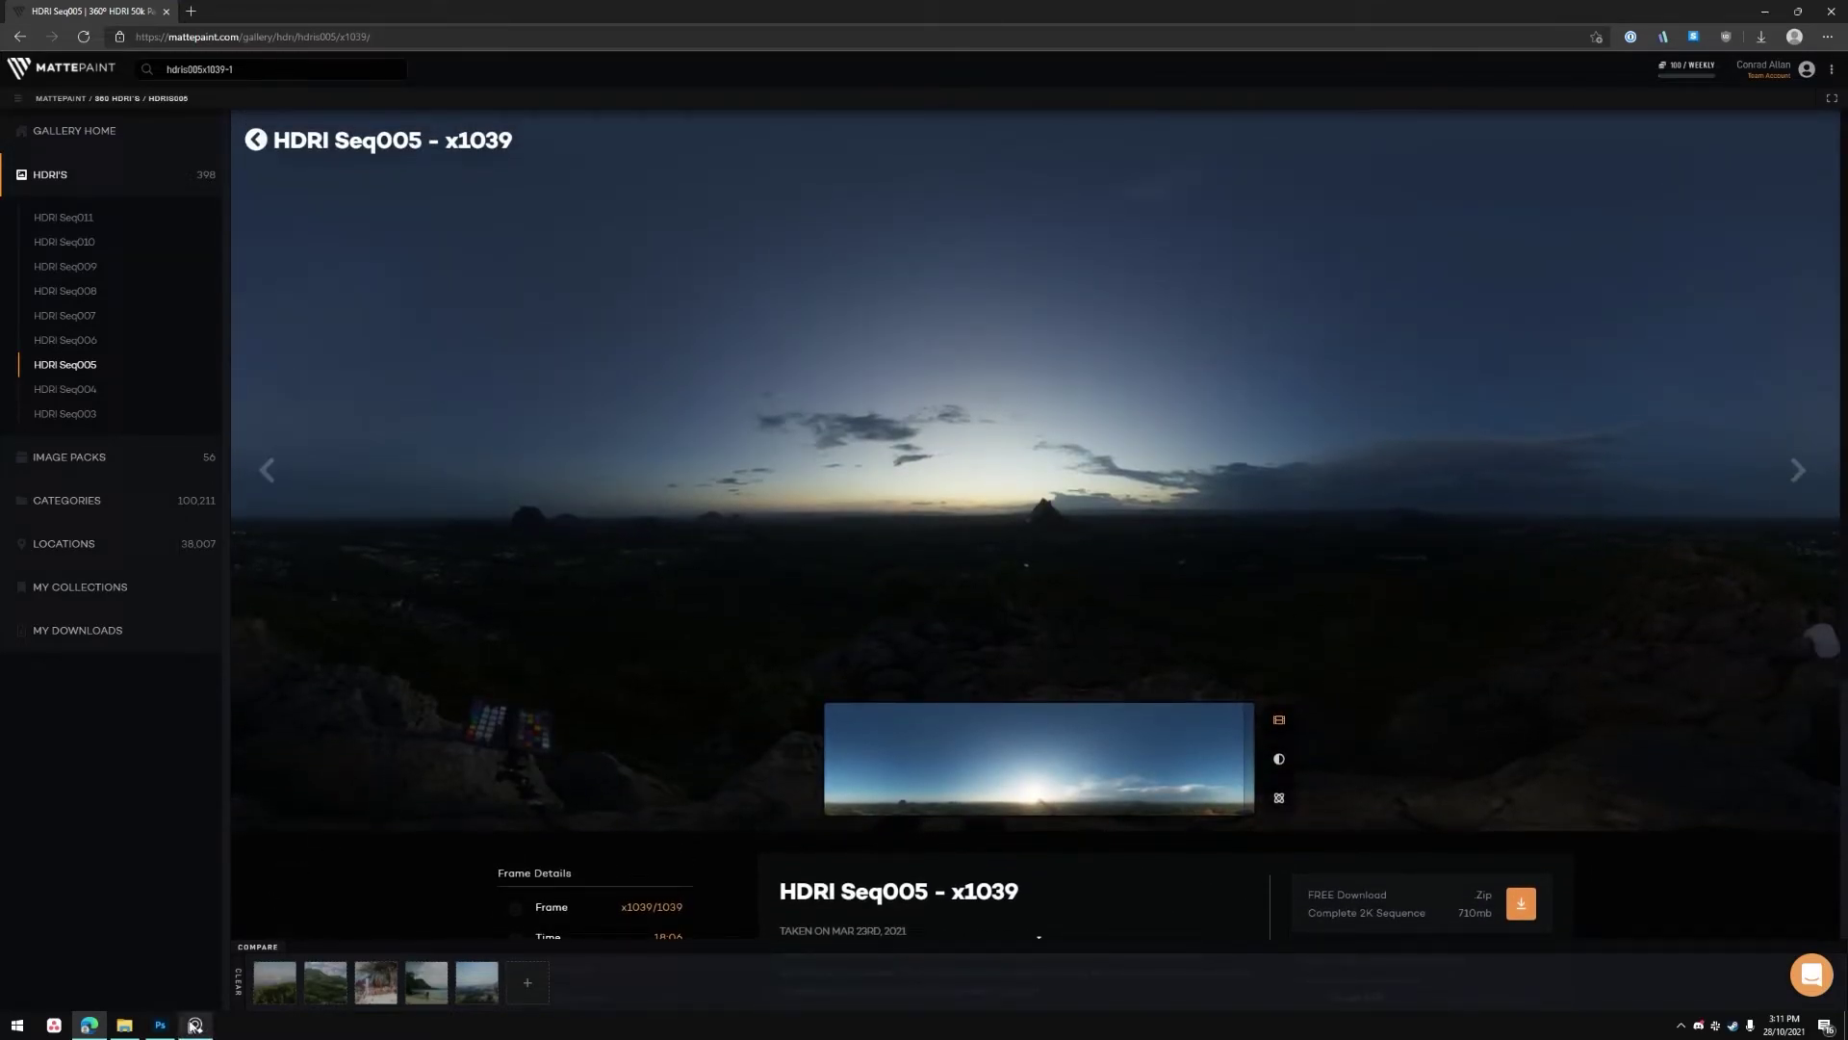
Step: Switch back to PureRef and browse the sky library to the dark cloudy Seq009 images
{"action": "left_click", "coordinate": [194, 1024]}
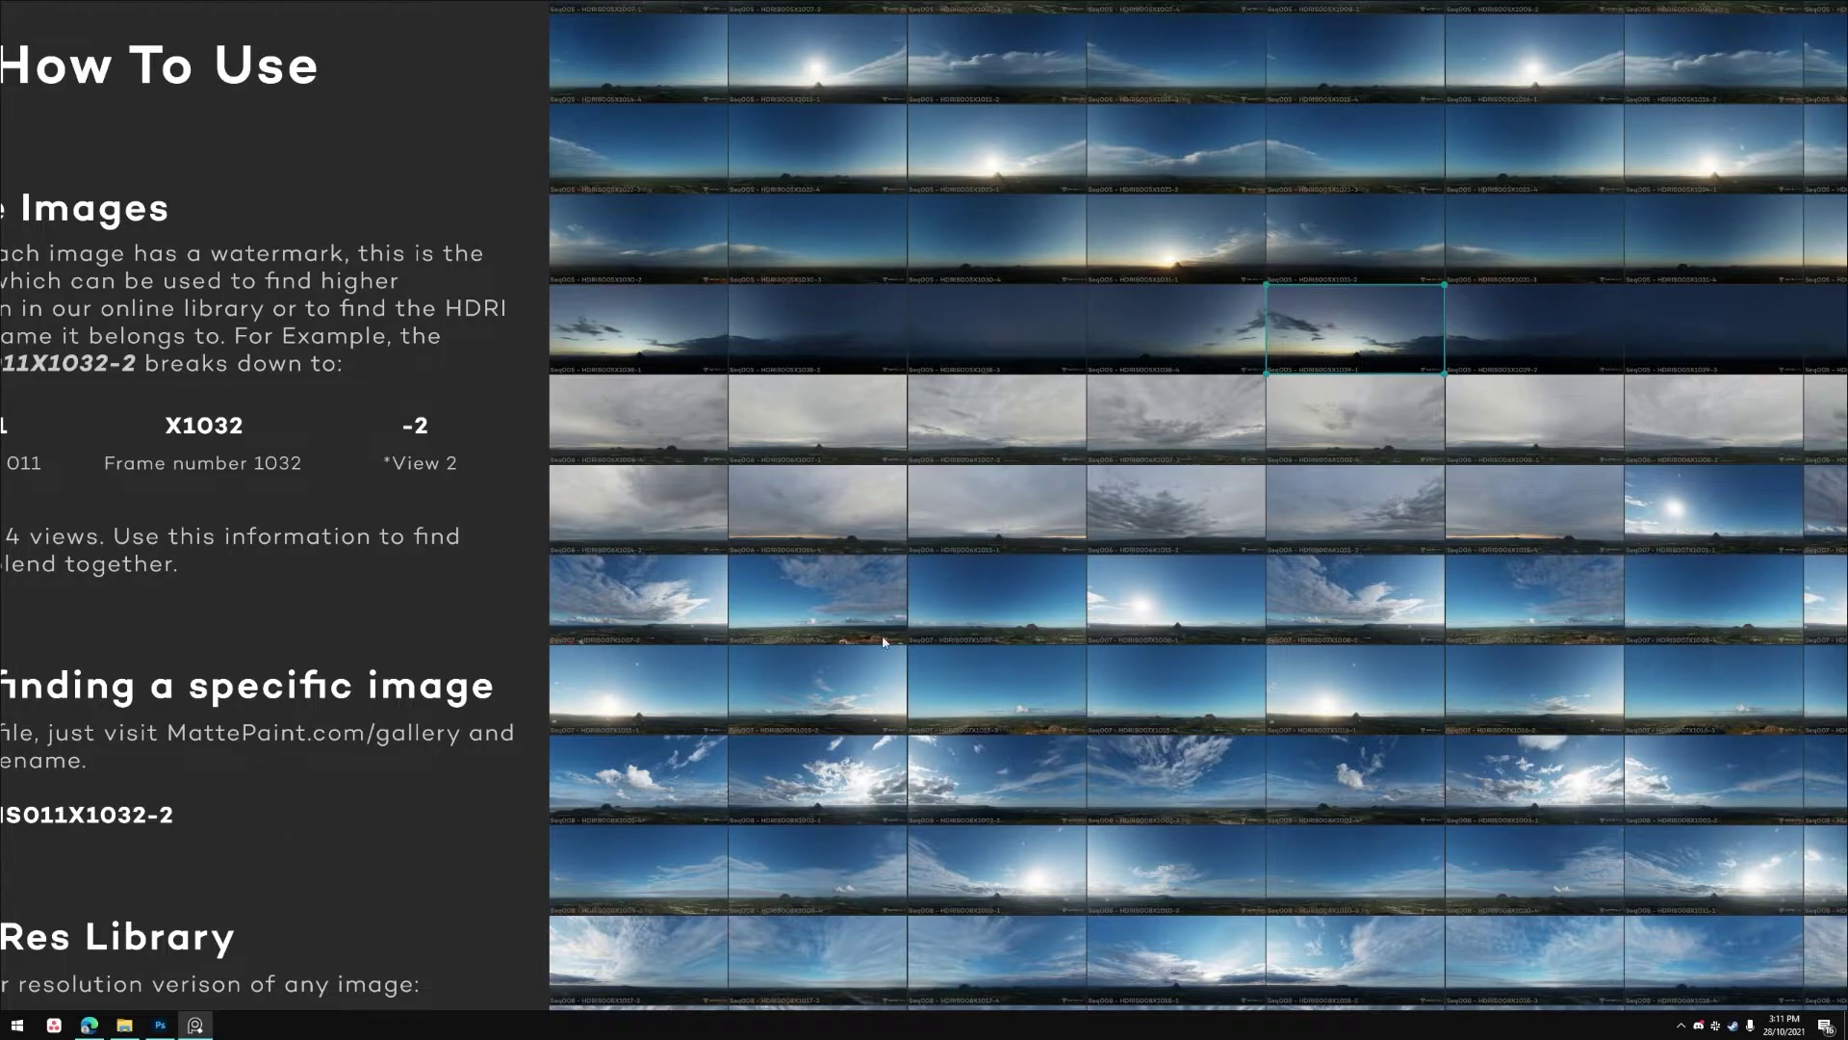
{"action": "scroll", "coordinate": [874, 649], "scroll_direction": "down", "scroll_amount": 5}
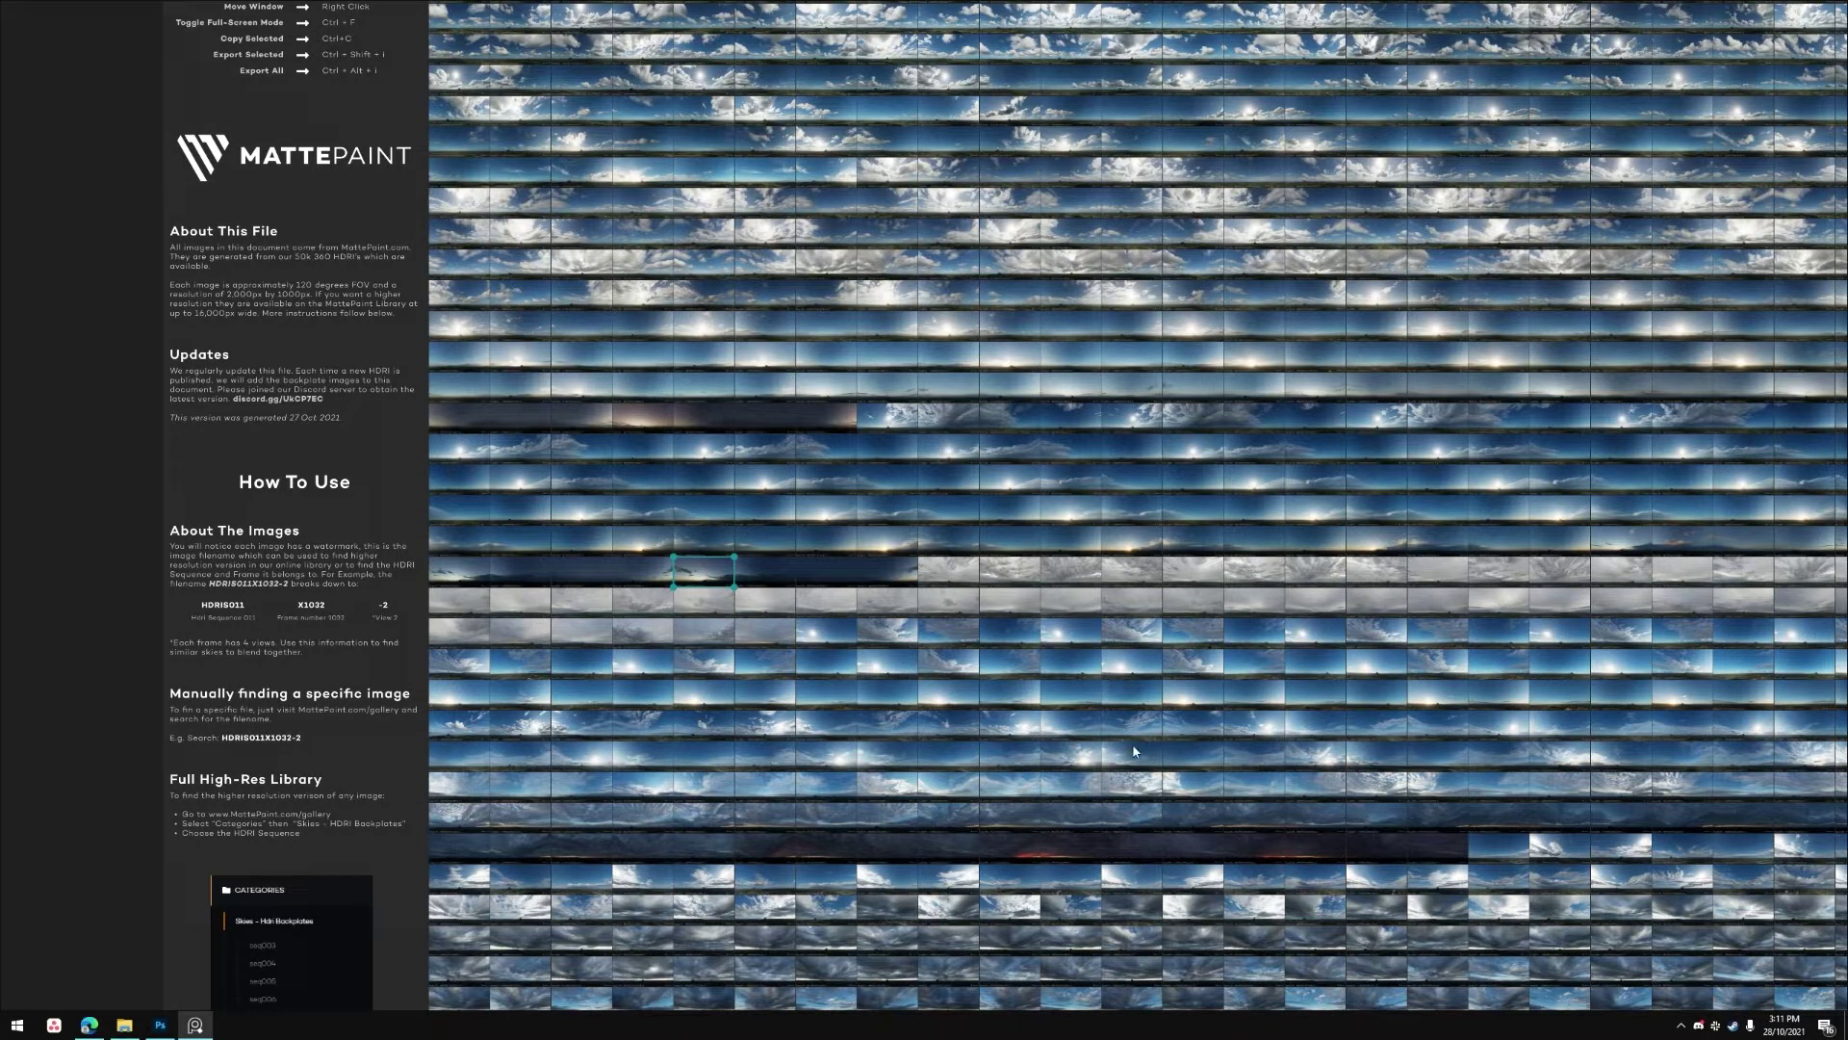
{"action": "left_click_drag", "start_coordinate": [1134, 750], "coordinate": [475, 356]}
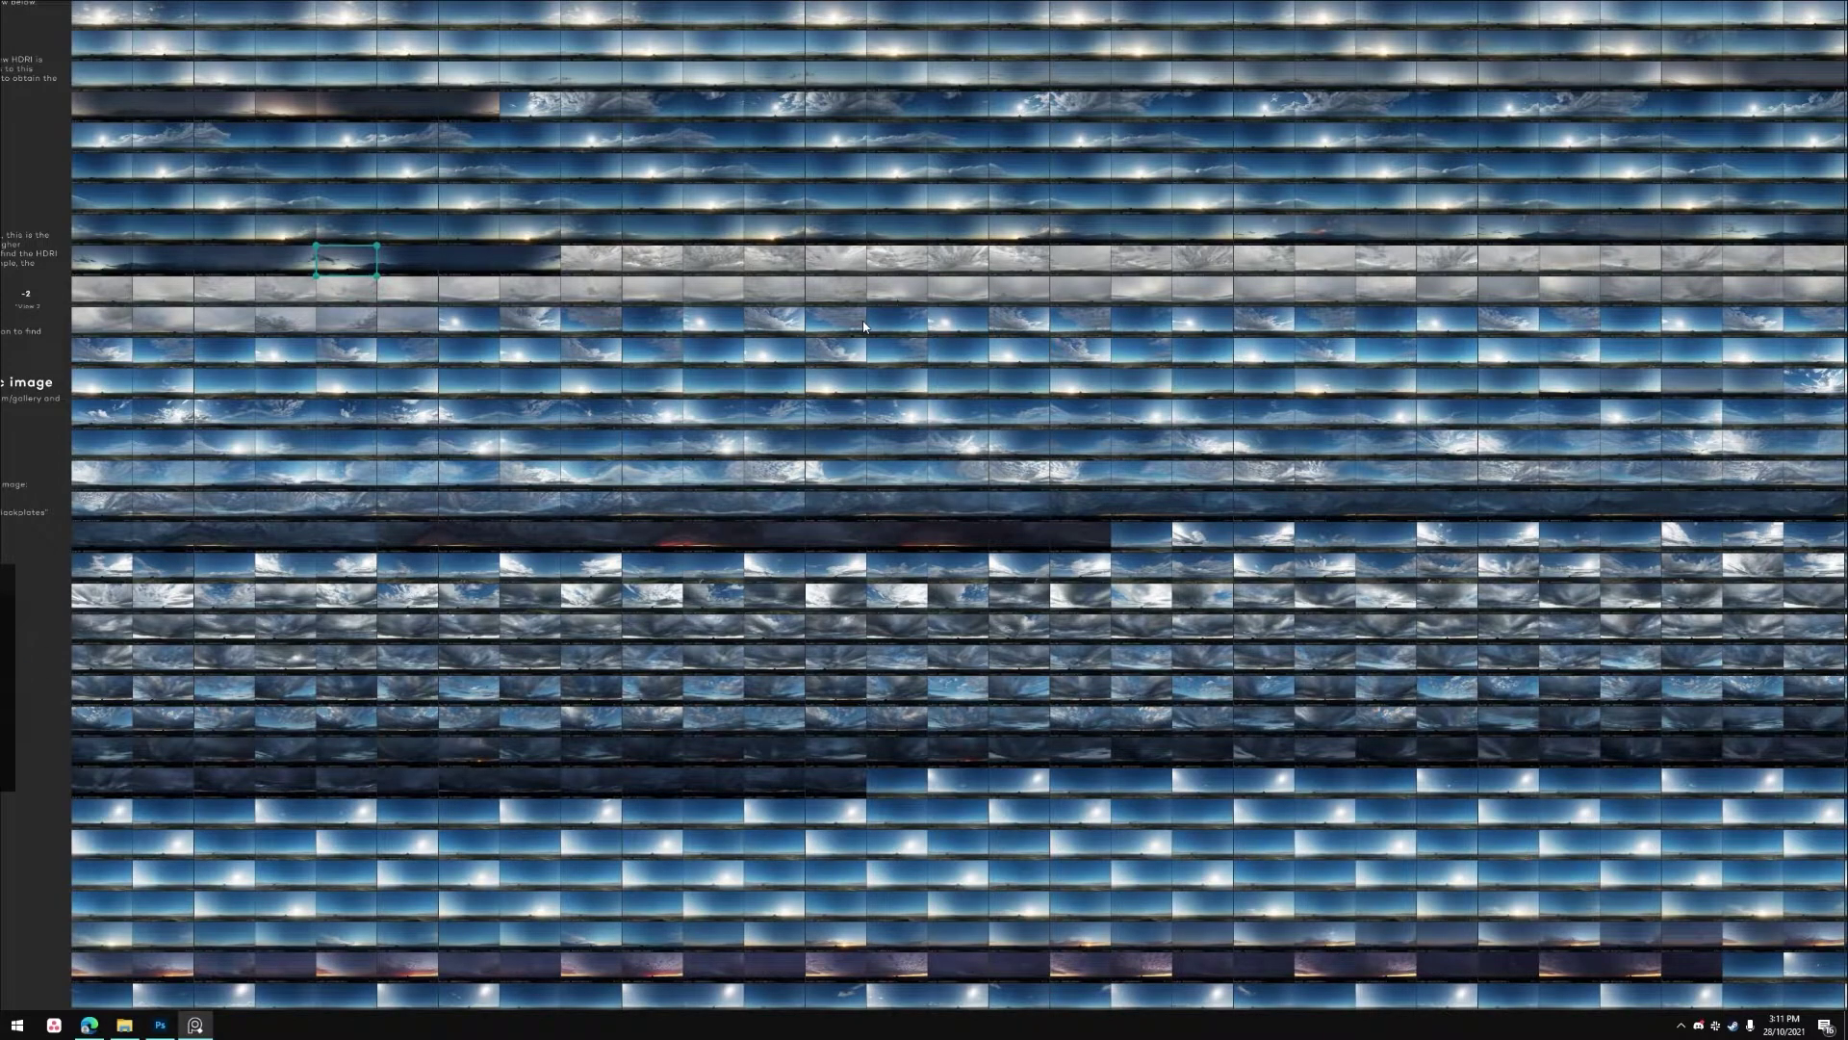
{"action": "scroll", "coordinate": [915, 311], "scroll_direction": "up", "scroll_amount": 10}
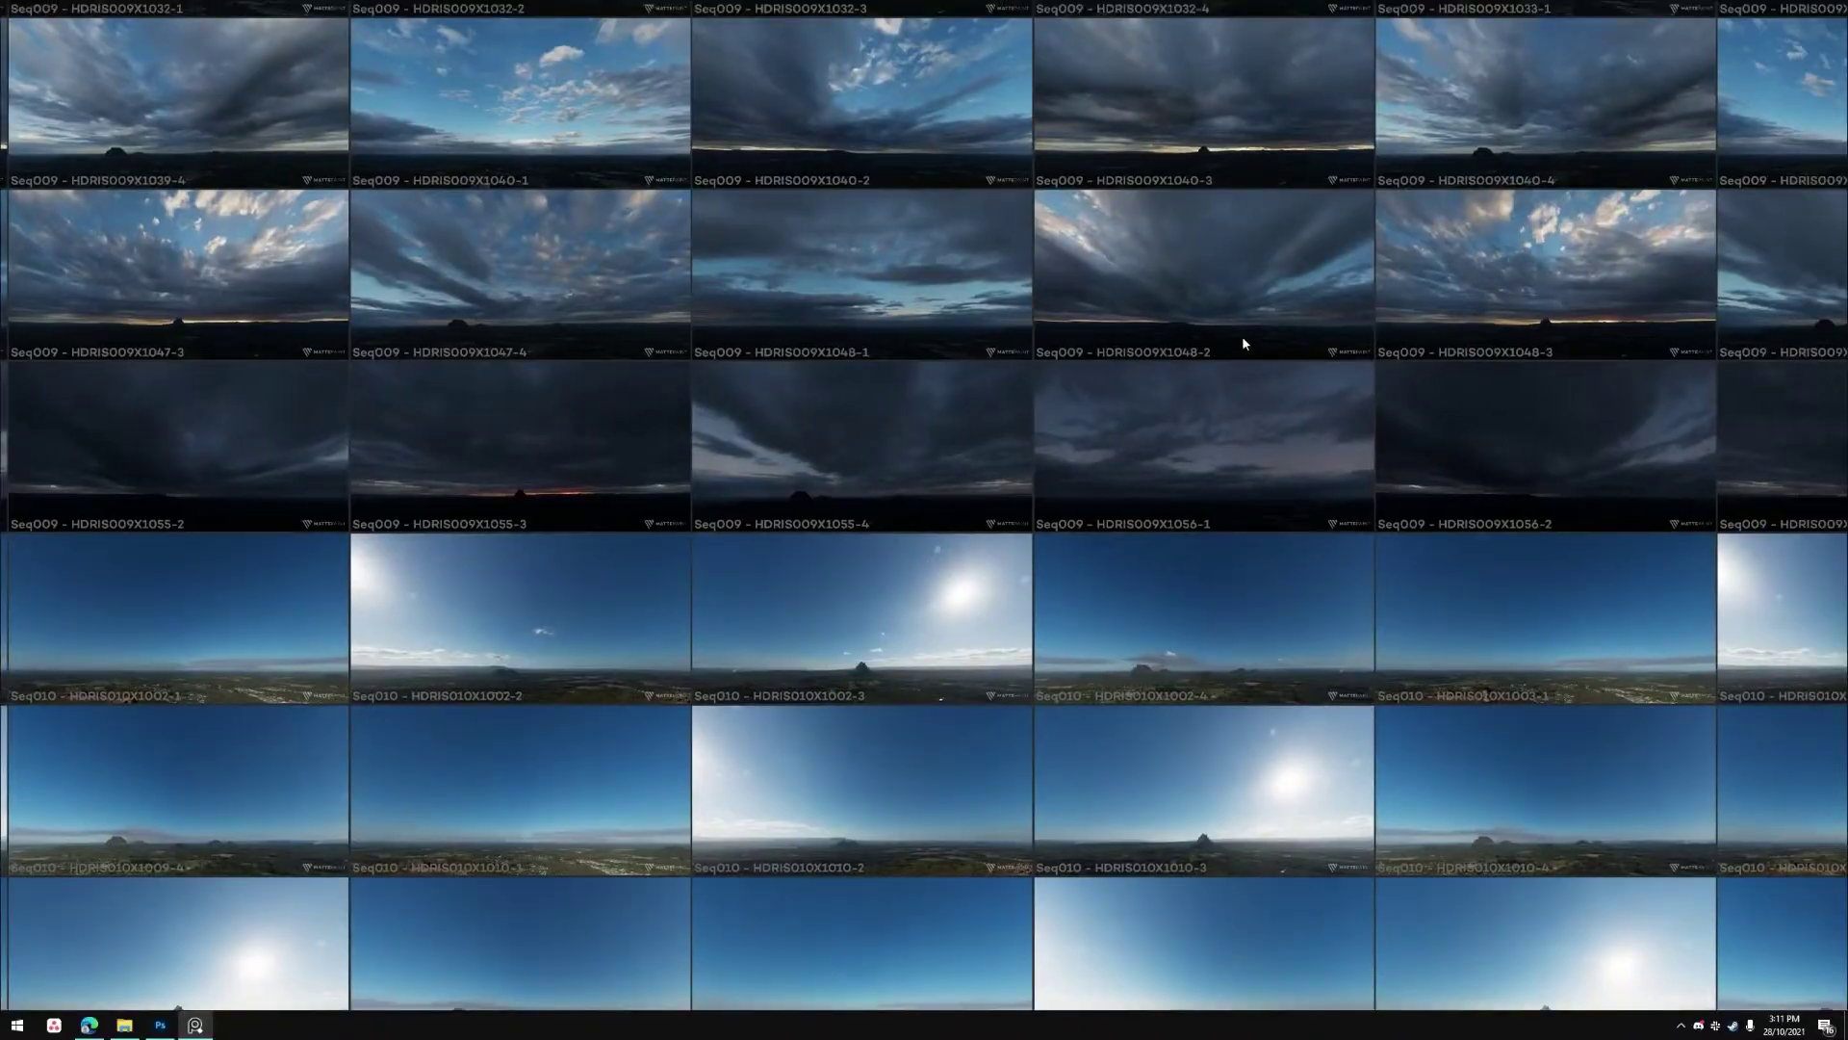
{"action": "left_click_drag", "start_coordinate": [1242, 338], "coordinate": [78, 485]}
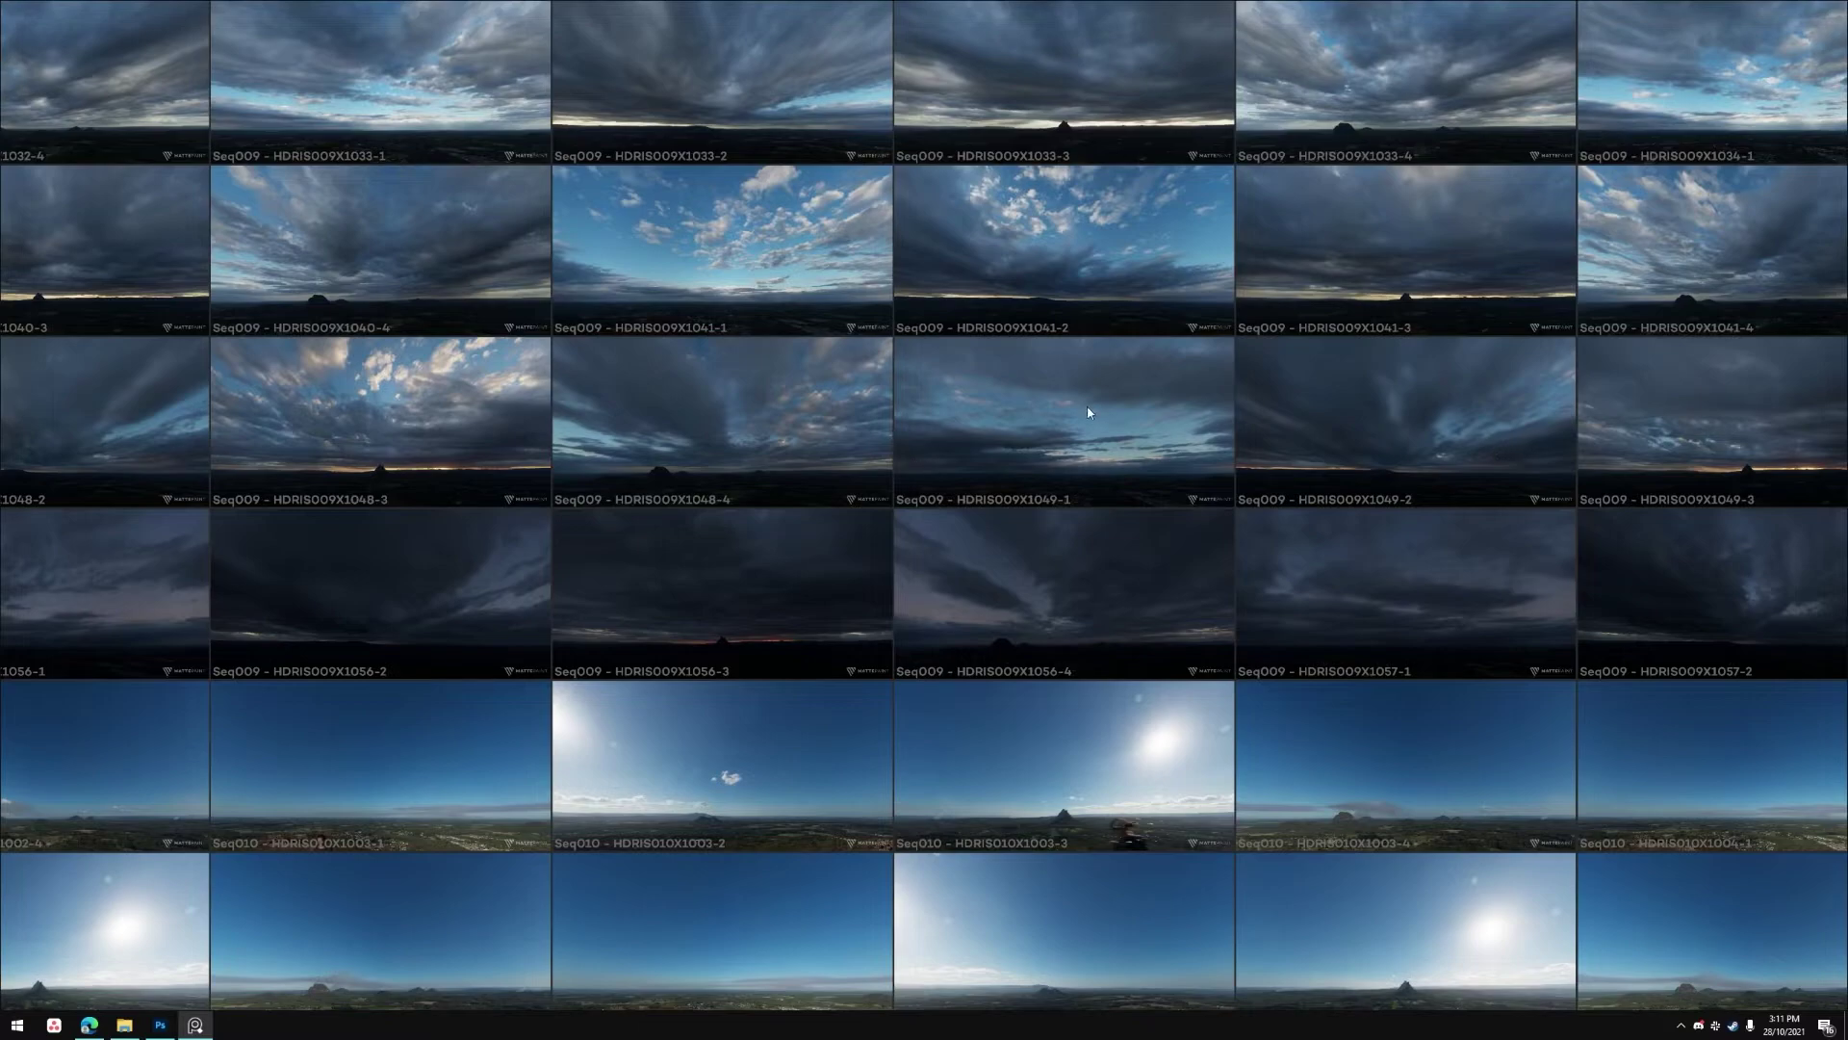
Step: Select the HDRIS009X1049-1 sky and inspect it up close against the neighbouring images
{"action": "scroll", "coordinate": [1087, 407], "scroll_direction": "up", "scroll_amount": 6}
{"action": "left_click", "coordinate": [1101, 462]}
{"action": "scroll", "coordinate": [1145, 487], "scroll_direction": "up", "scroll_amount": 2}
{"action": "scroll", "coordinate": [976, 416], "scroll_direction": "down", "scroll_amount": 1}
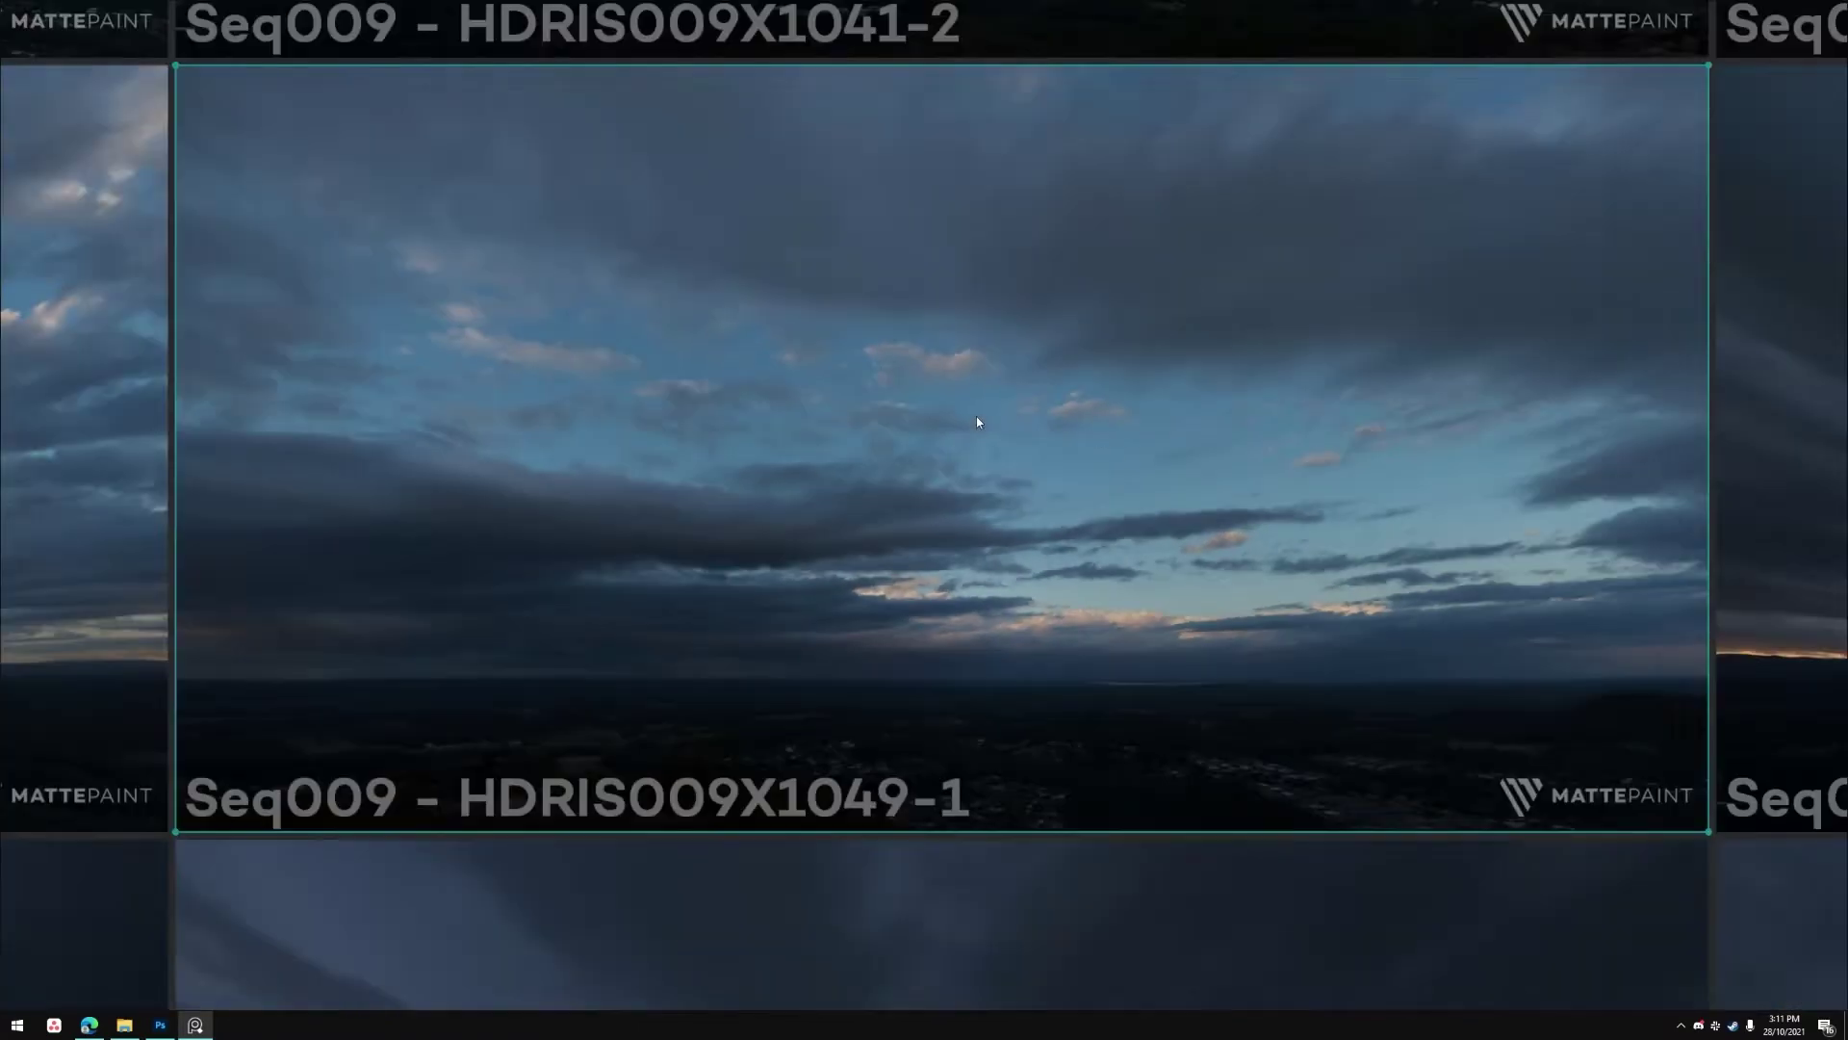
{"action": "scroll", "coordinate": [976, 422], "scroll_direction": "down", "scroll_amount": 2}
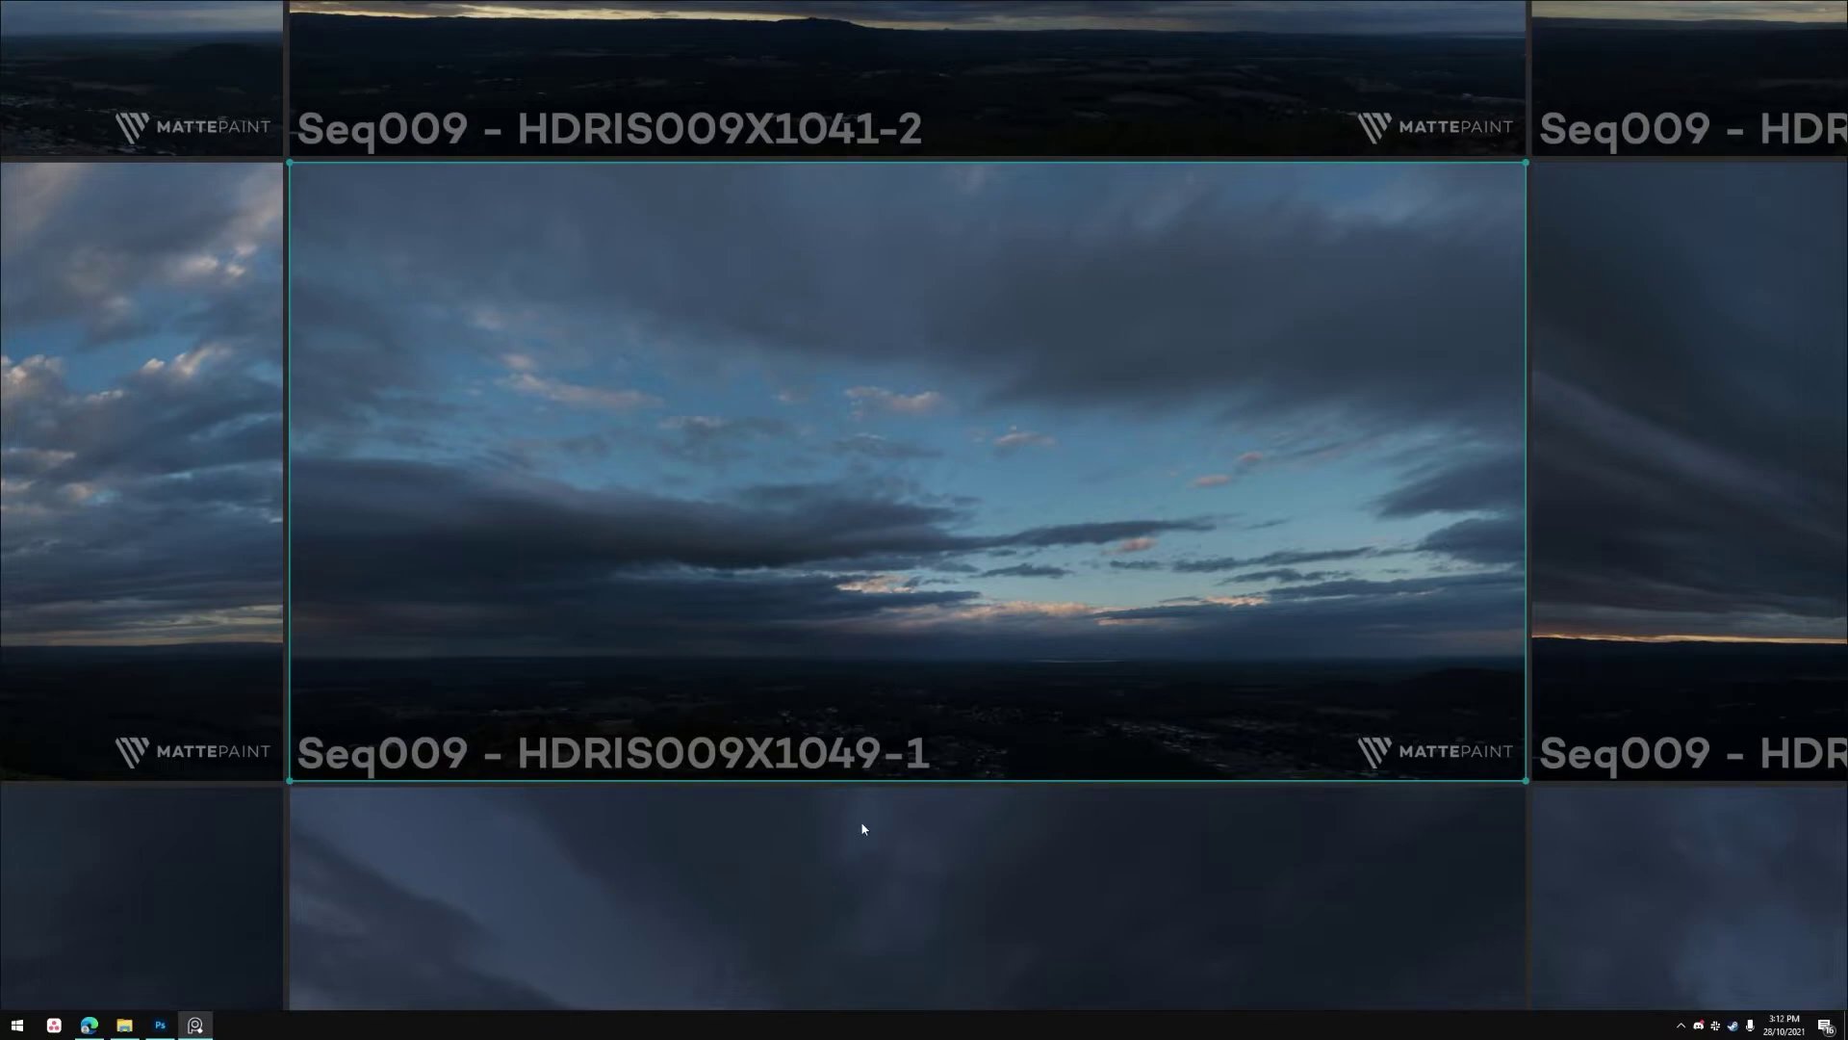
{"action": "scroll", "coordinate": [929, 768], "scroll_direction": "down", "scroll_amount": 3}
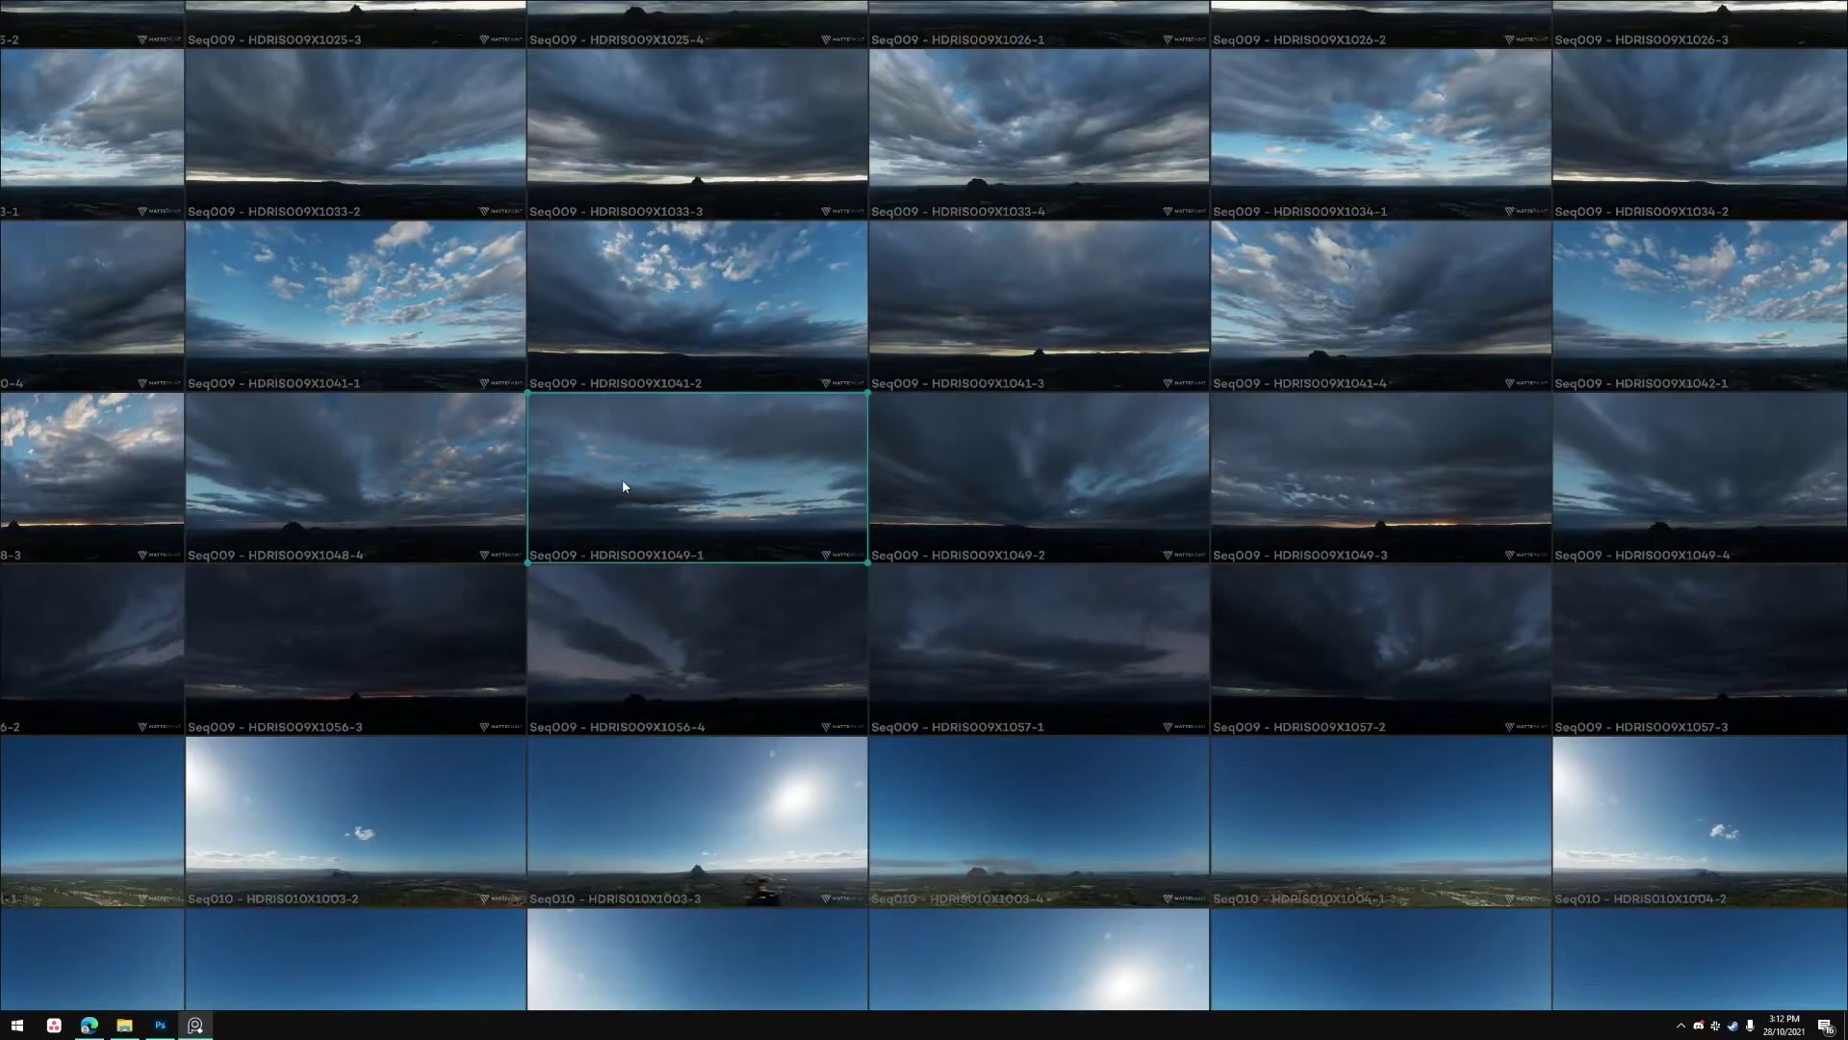
Step: Move HDRIS009X1049-1 directly beneath HDRIS009X1050-1, and place both images below HDRIS009X1048-1
{"action": "left_click_drag", "start_coordinate": [466, 411], "coordinate": [626, 562]}
{"action": "scroll", "coordinate": [880, 532], "scroll_direction": "up", "scroll_amount": 5}
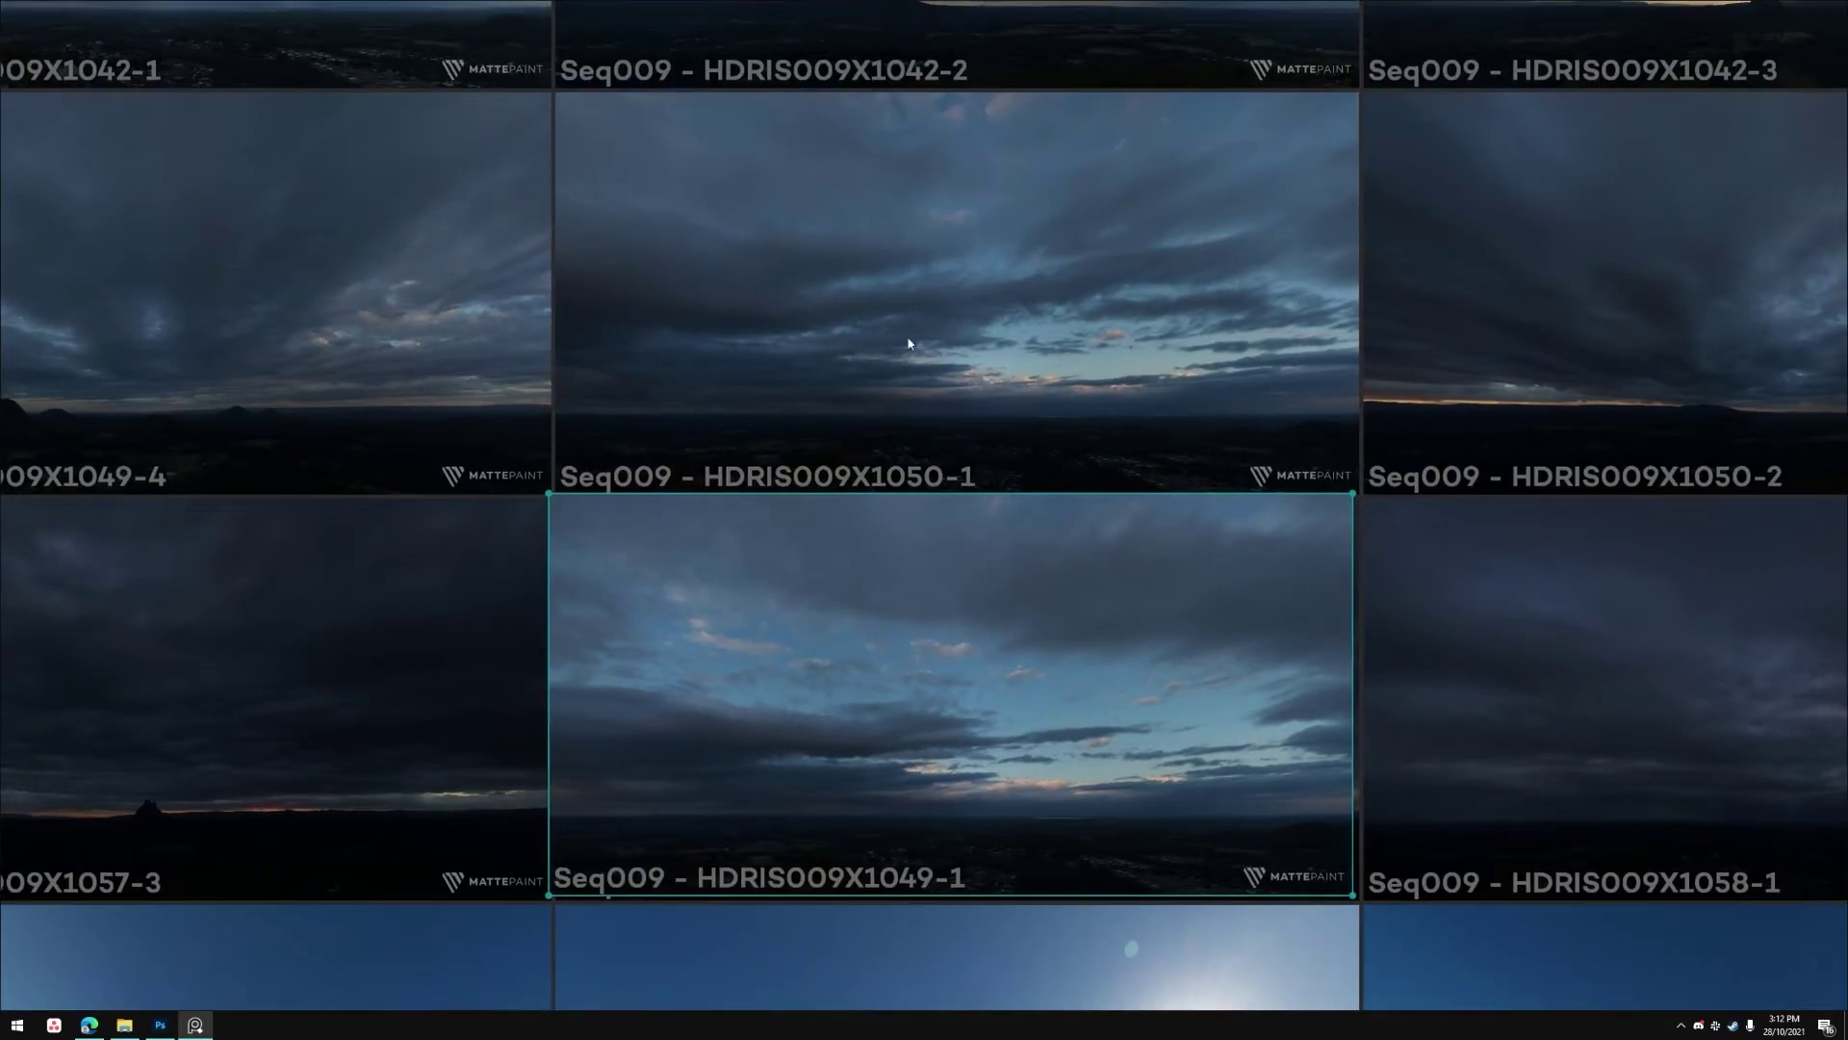
{"action": "scroll", "coordinate": [909, 337], "scroll_direction": "down", "scroll_amount": 3}
{"action": "scroll", "coordinate": [674, 376], "scroll_direction": "down", "scroll_amount": 1}
{"action": "left_click_drag", "start_coordinate": [493, 380], "coordinate": [891, 421]}
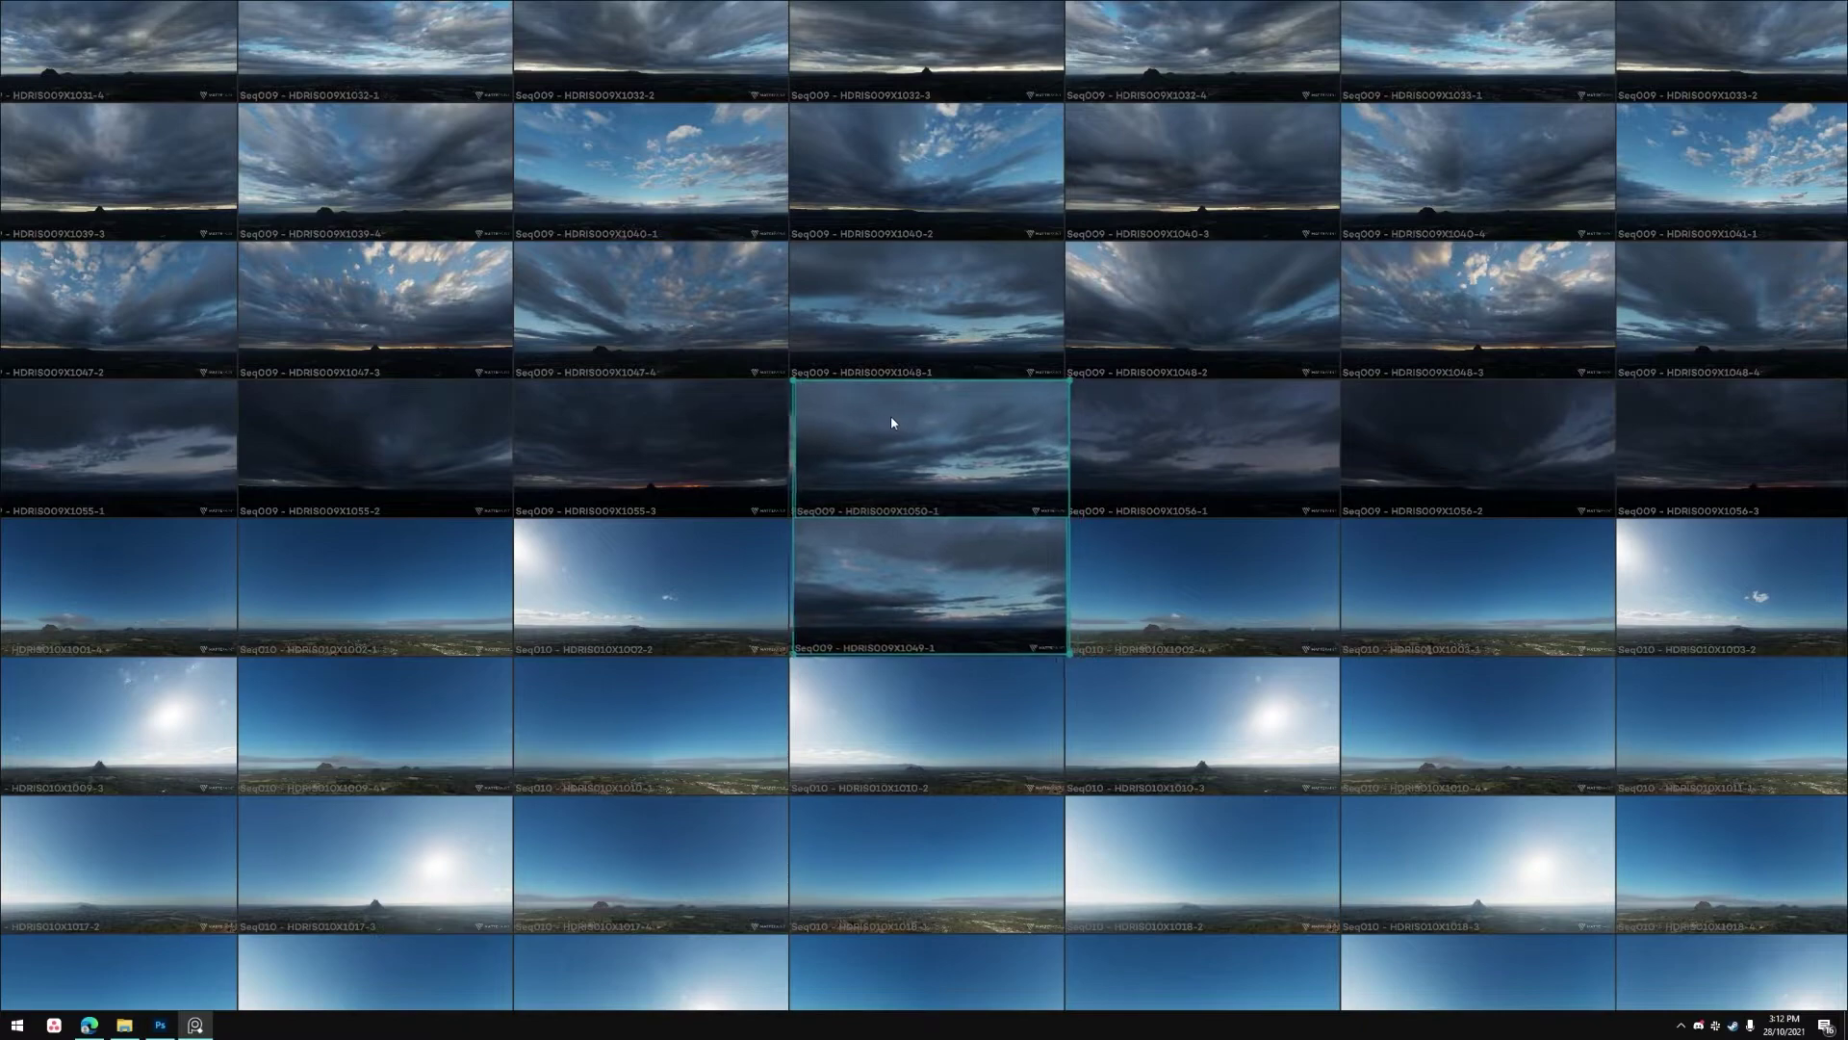
Step: Add HDRIS009X1048-1 to the selected skies, copy the three images together and paste them into the Photoshop document
{"action": "left_click", "coordinate": [942, 321], "text": "shift"}
{"action": "key", "text": "ctrl+c"}
{"action": "key", "text": "alt+Tab"}
{"action": "key", "text": "ctrl+v"}
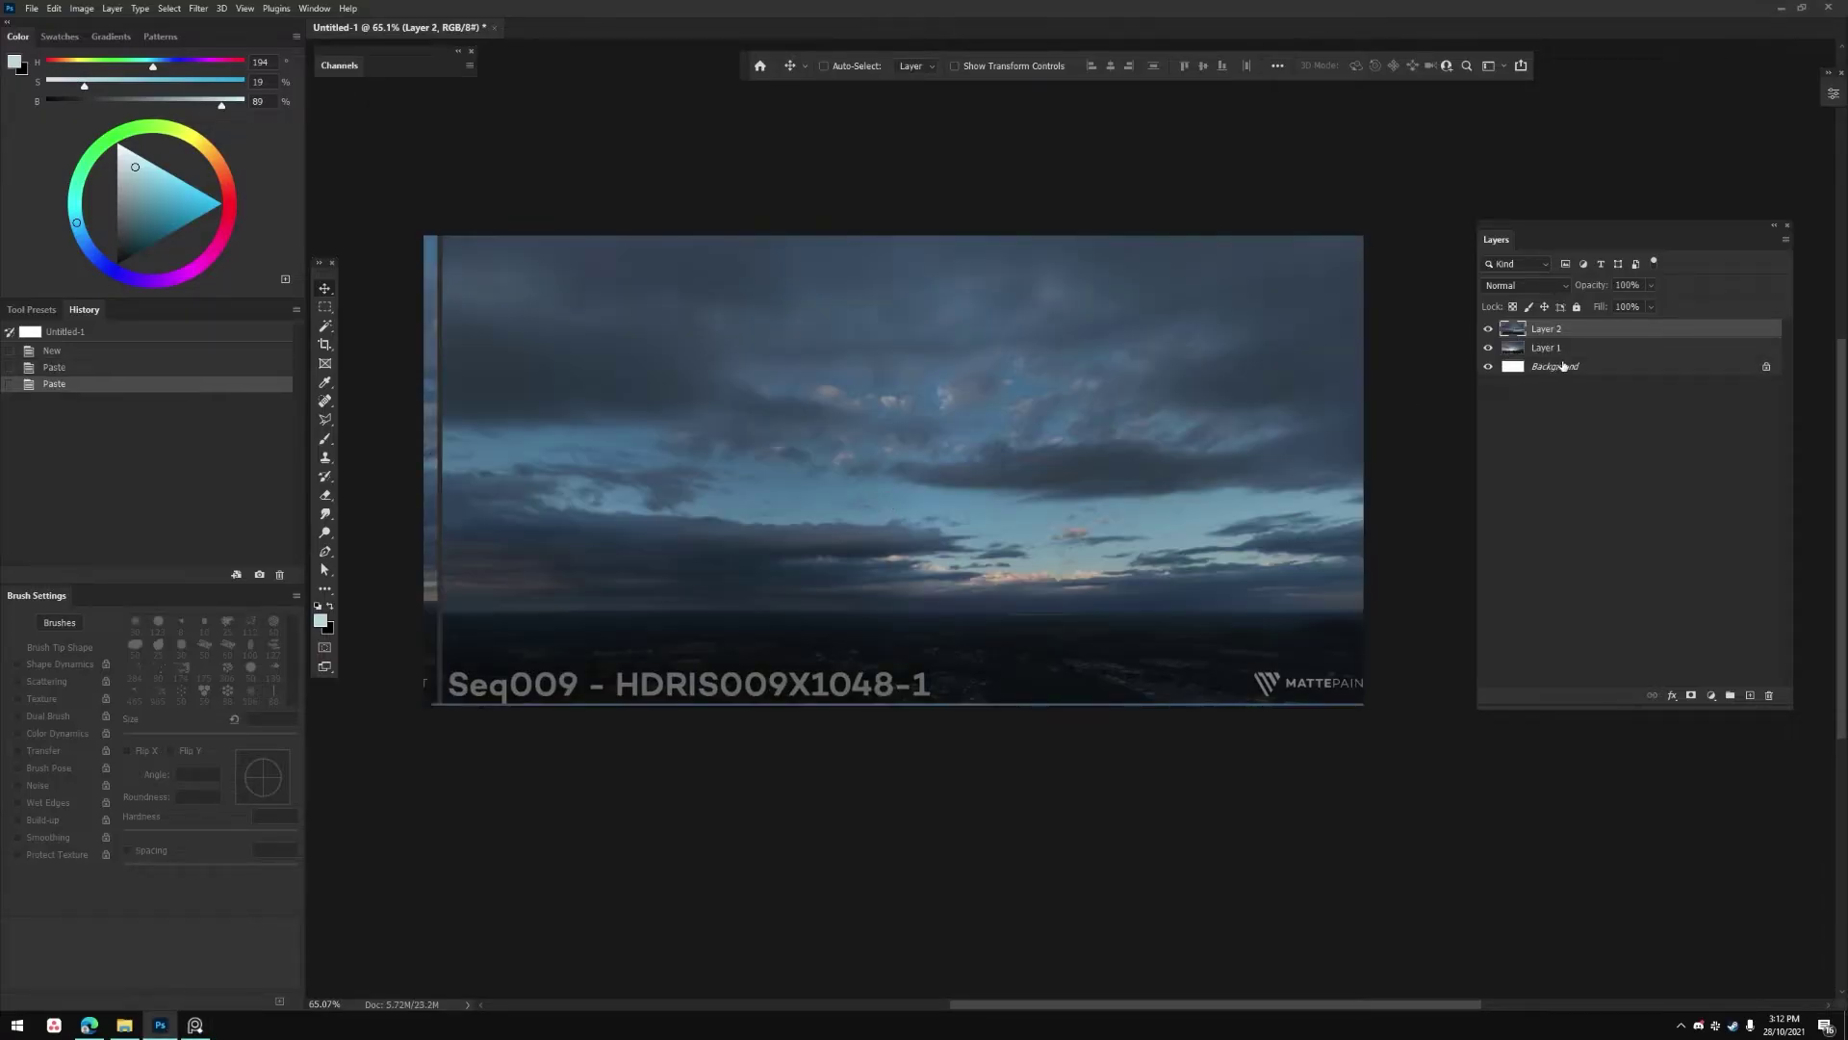
Step: Shift the pasted multi-sky layer around the canvas to inspect its contents, and undo the change
{"action": "left_click_drag", "start_coordinate": [1012, 534], "coordinate": [728, 513]}
{"action": "left_click_drag", "start_coordinate": [1001, 409], "coordinate": [965, 594]}
{"action": "key", "text": "ctrl+z"}
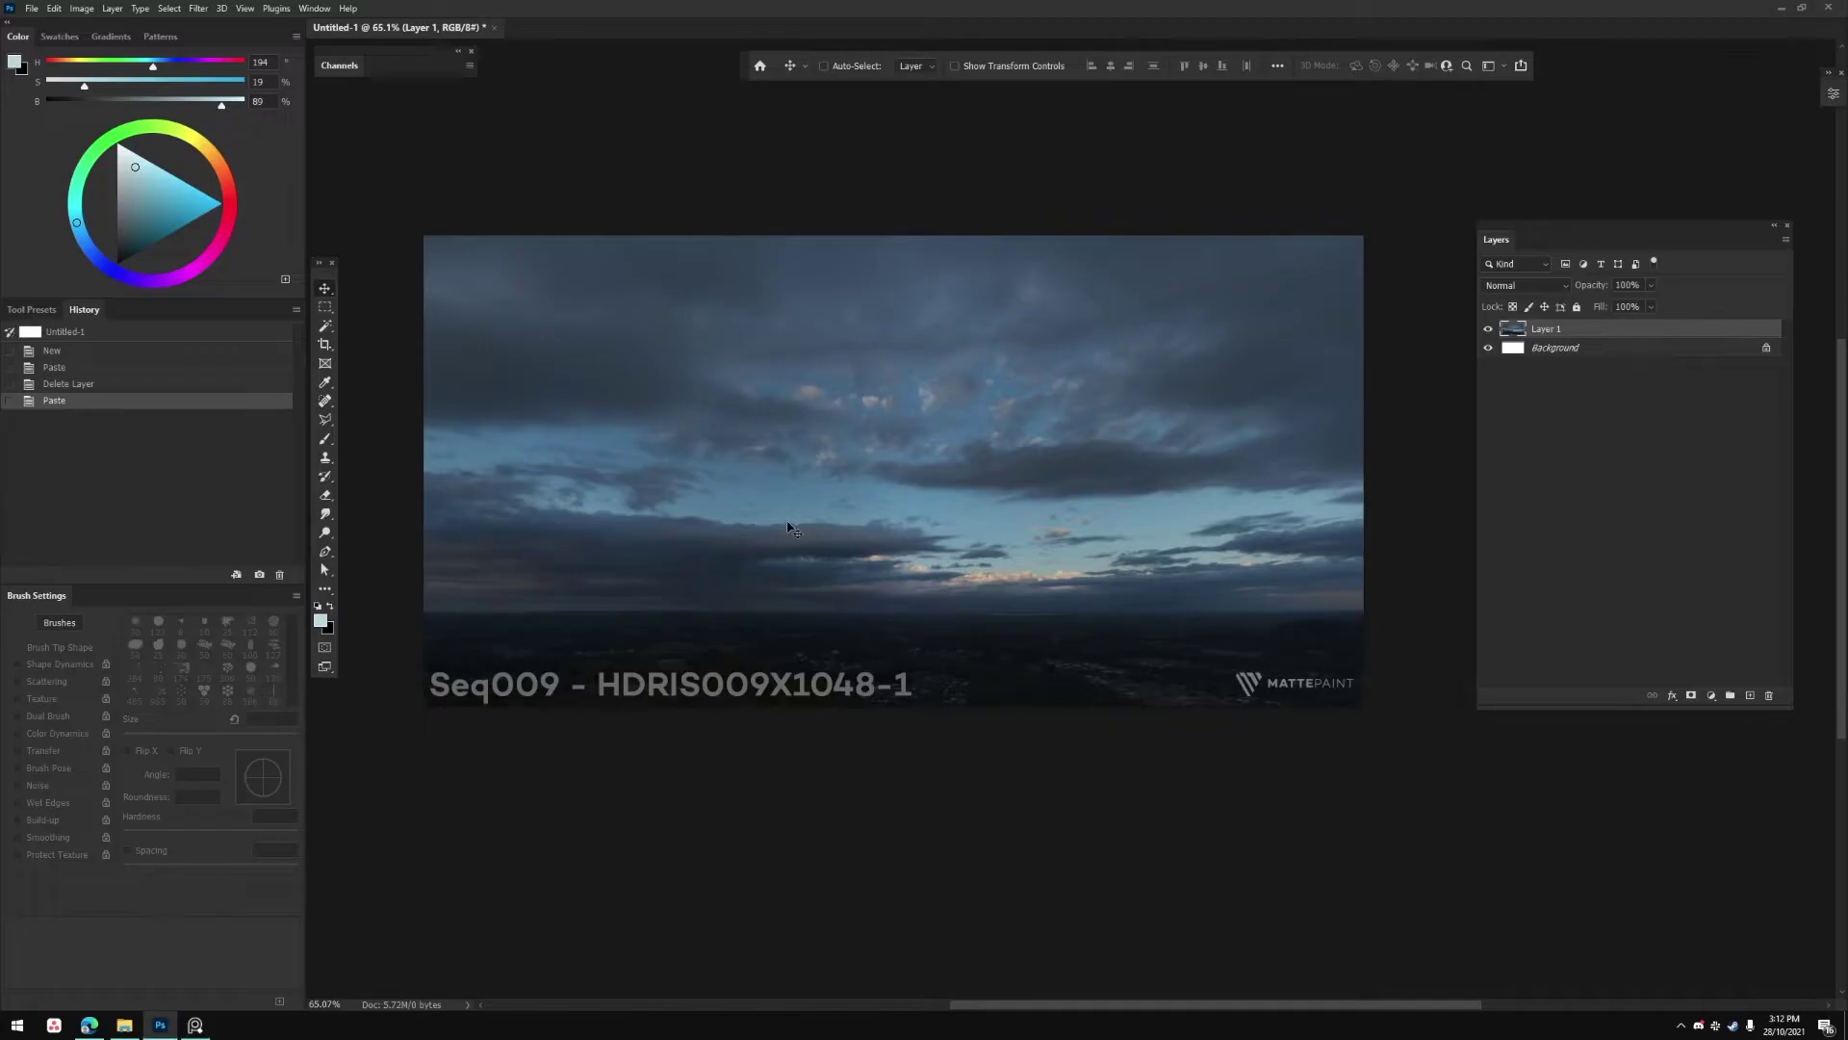
Step: Paste the HDRIS009X1050-1 sky into the Photoshop document, then copy HDRIS009X1049-1 from PureRef and paste it as the uppermost layer
{"action": "key", "text": "ctrl+v"}
{"action": "key", "text": "alt+Tab"}
{"action": "left_click", "coordinate": [948, 594]}
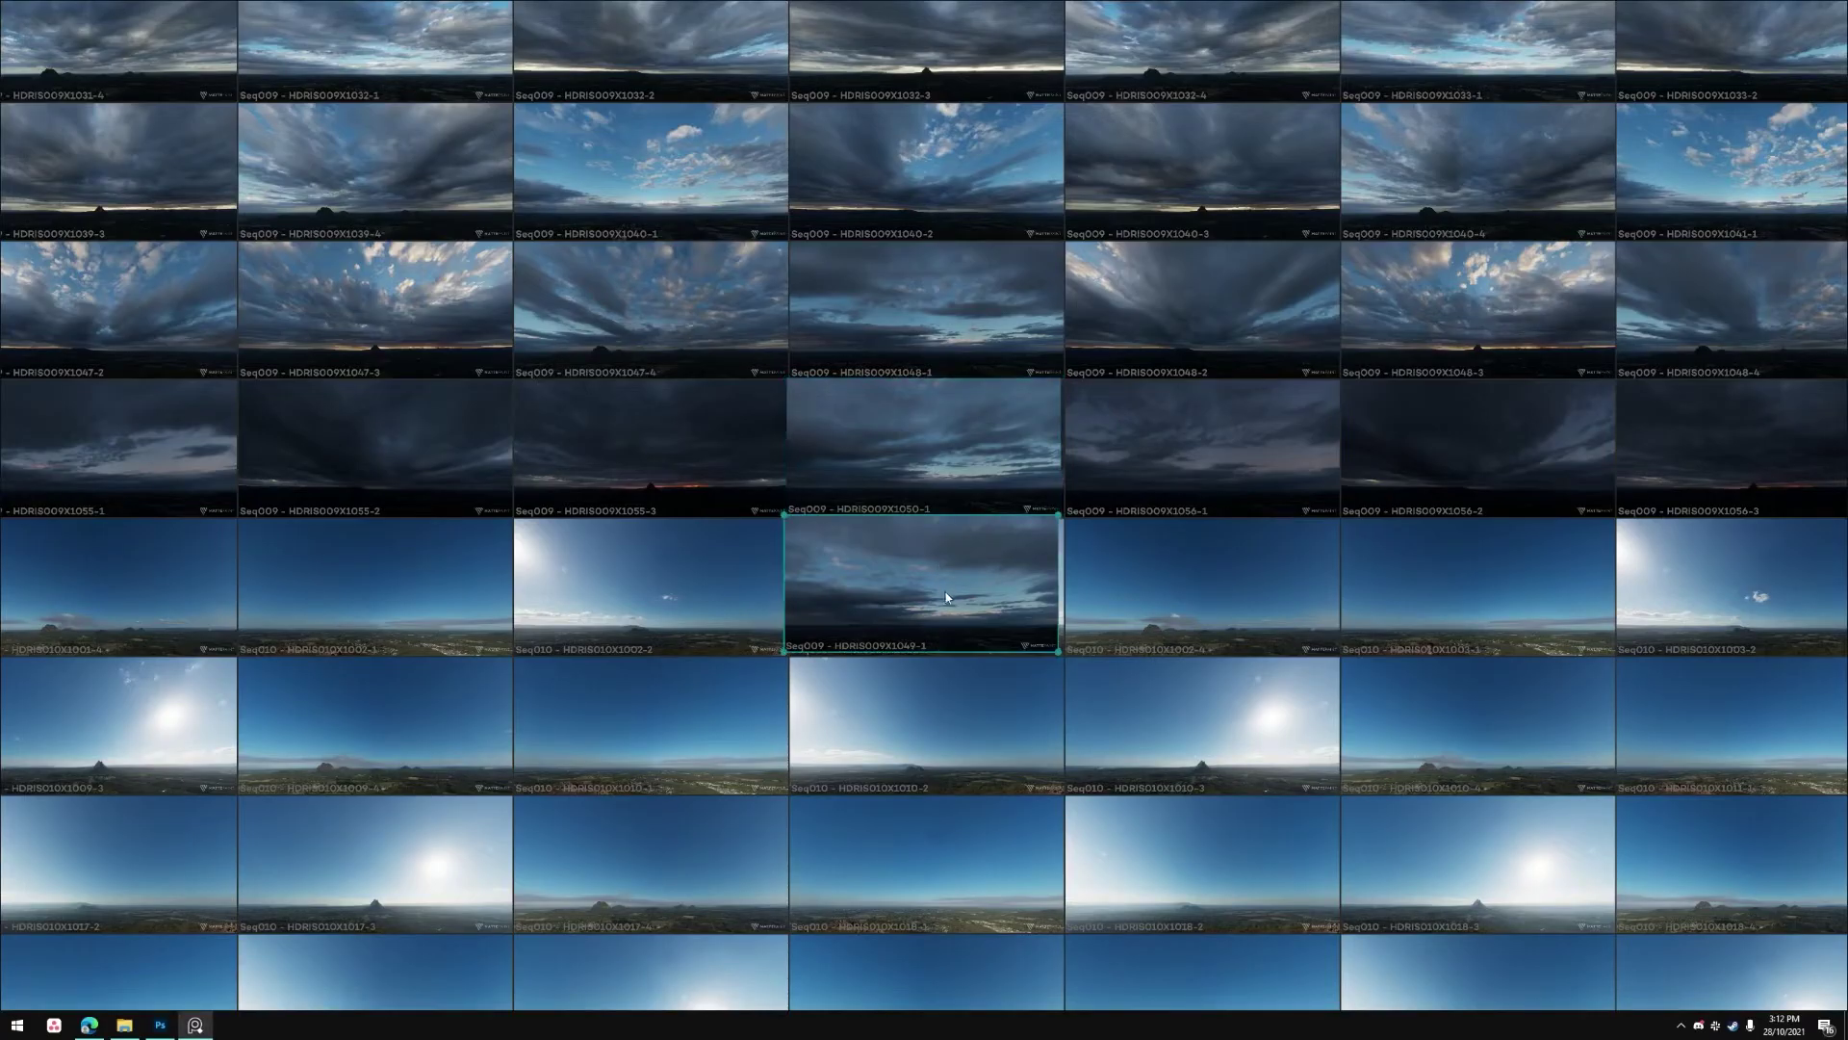
{"action": "key", "text": "ctrl+c"}
{"action": "key", "text": "alt+Tab"}
{"action": "key", "text": "ctrl+v"}
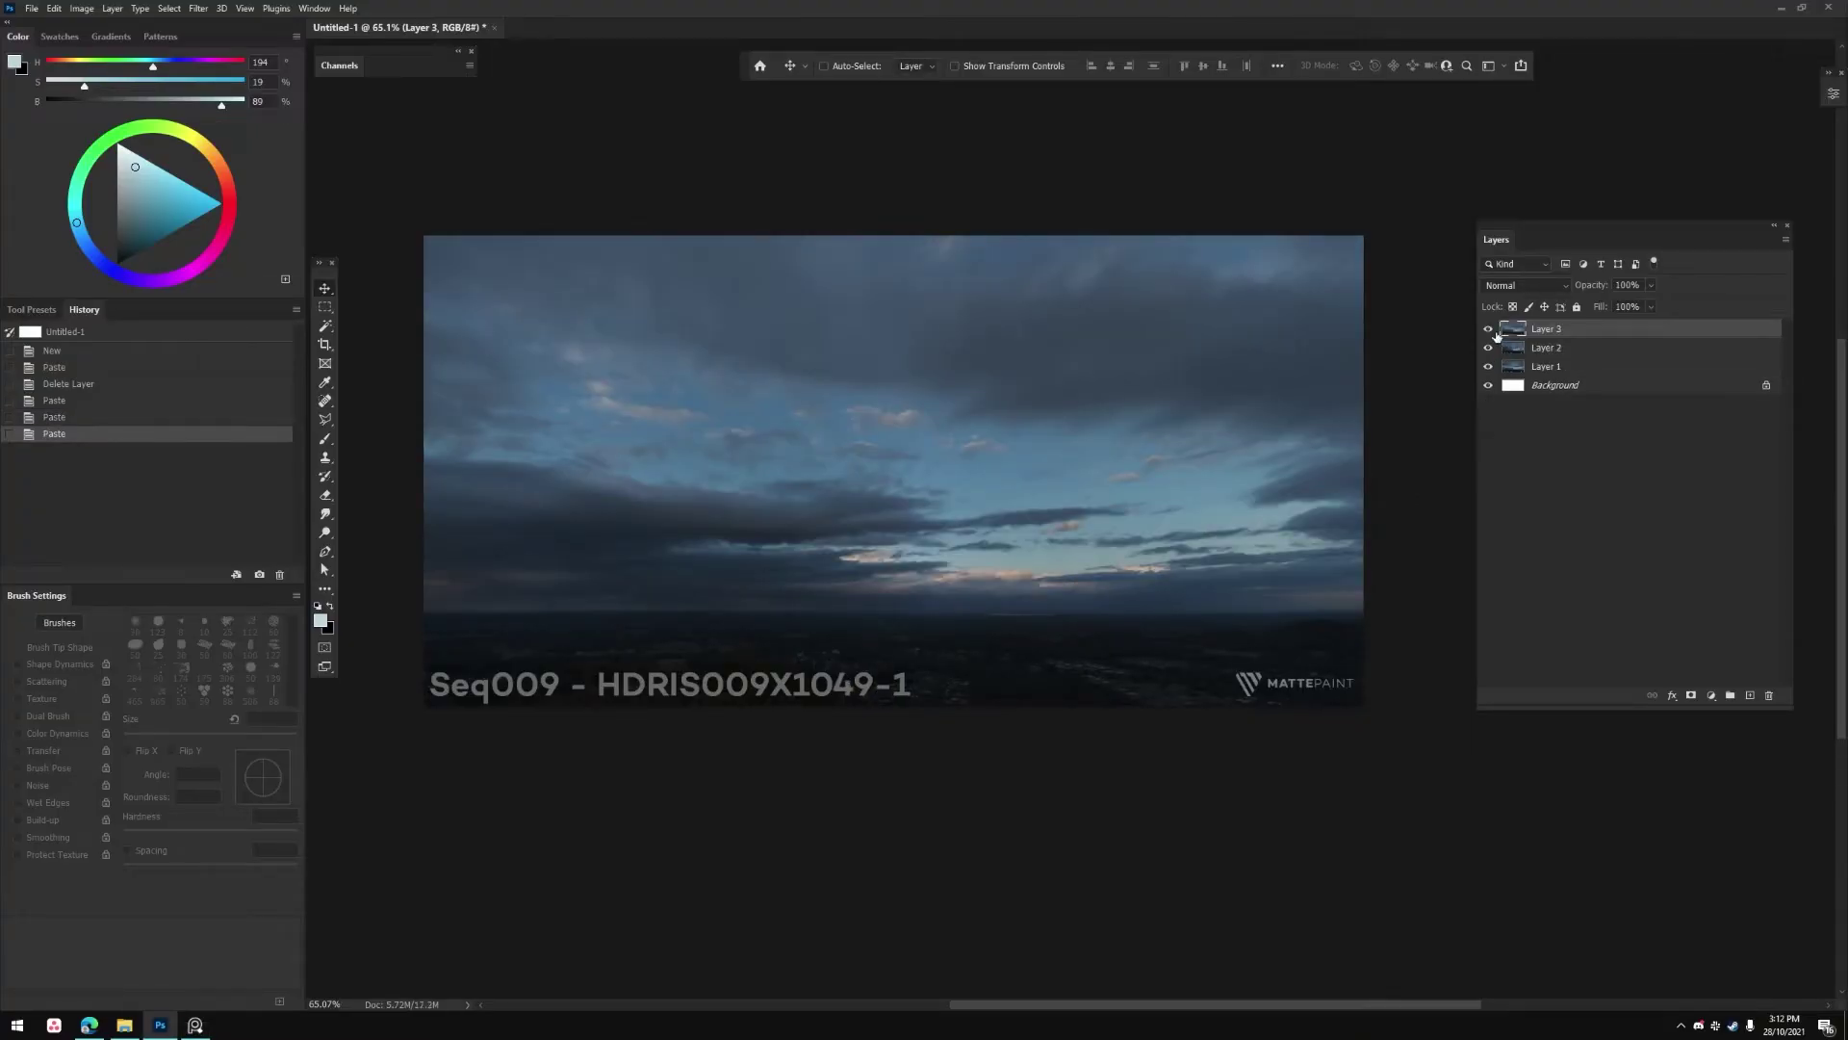
Step: Toggle the visibility of Layer 3 and Layer 2 repeatedly to compare the cloud shapes across the three stacked skies
{"action": "left_click", "coordinate": [1488, 329]}
{"action": "left_click", "coordinate": [1488, 347]}
{"action": "left_click", "coordinate": [1488, 348]}
{"action": "left_click", "coordinate": [1488, 329]}
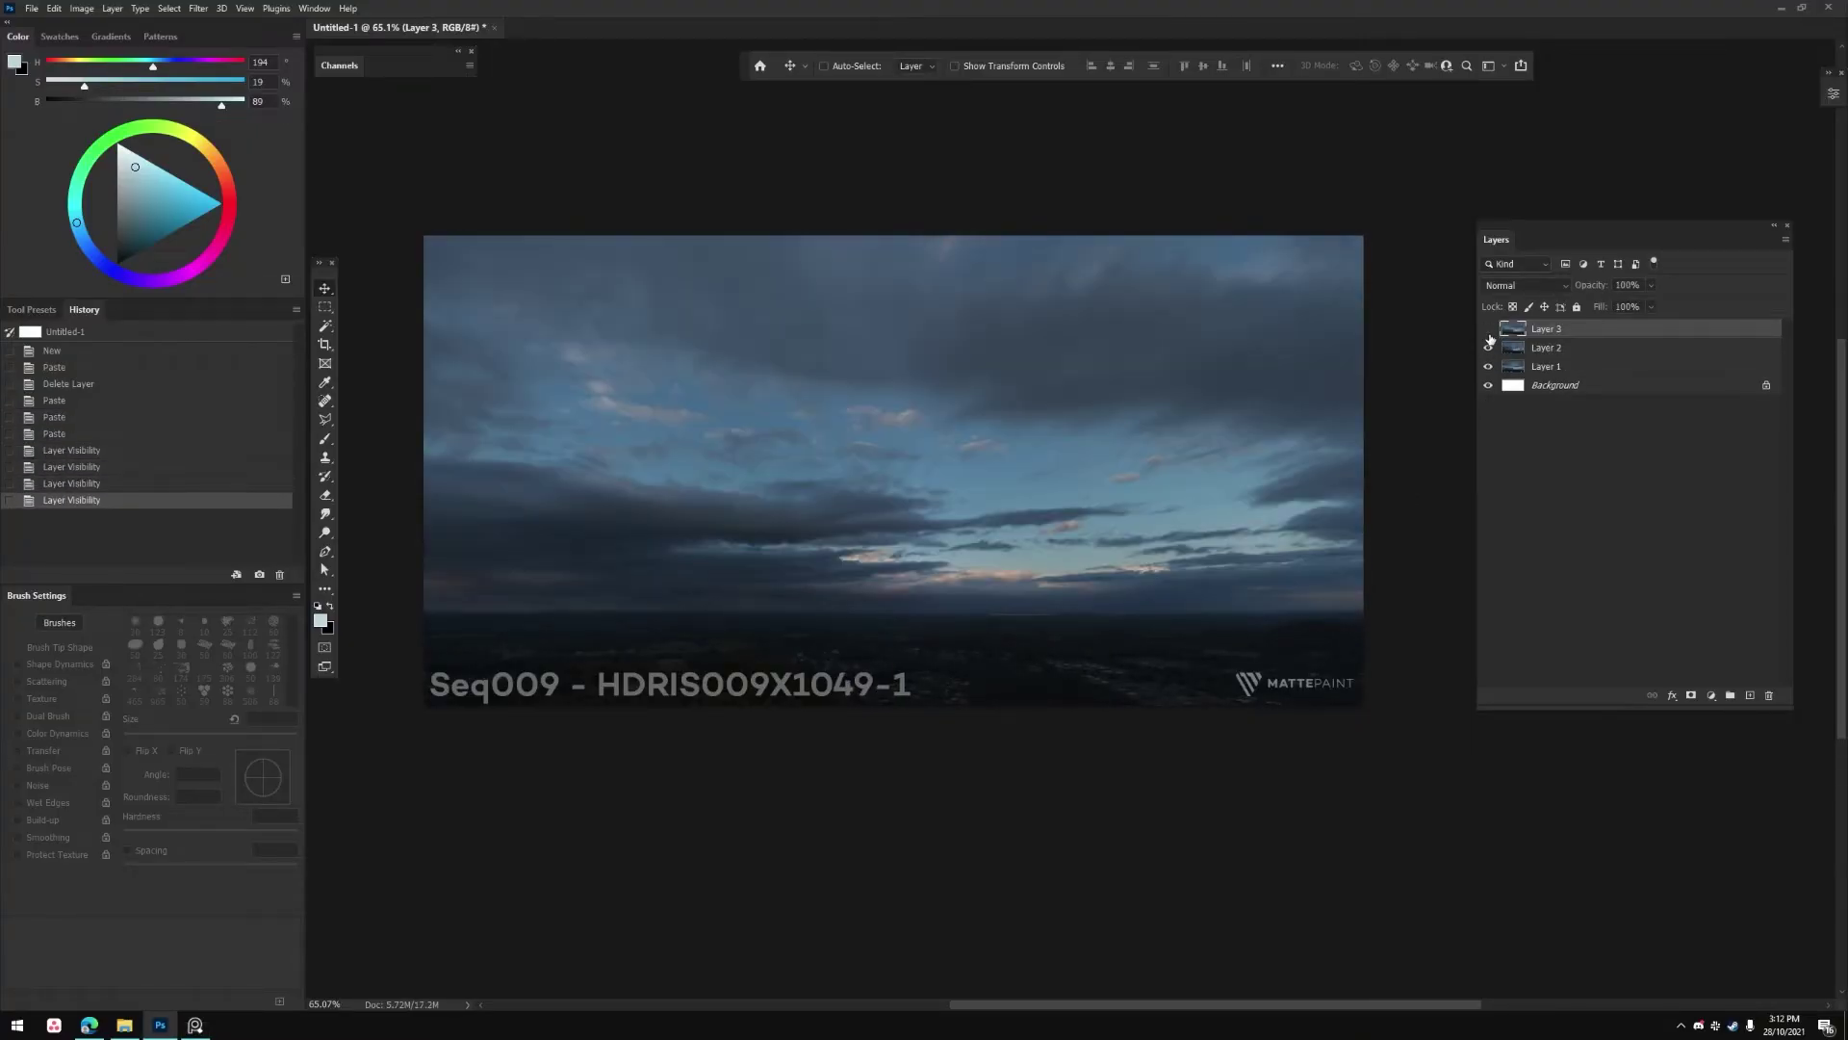
{"action": "left_click", "coordinate": [1488, 329]}
{"action": "left_click", "coordinate": [1488, 348]}
{"action": "left_click", "coordinate": [1488, 348]}
{"action": "left_click", "coordinate": [1488, 329]}
{"action": "left_click", "coordinate": [1488, 329]}
{"action": "left_click", "coordinate": [1488, 329]}
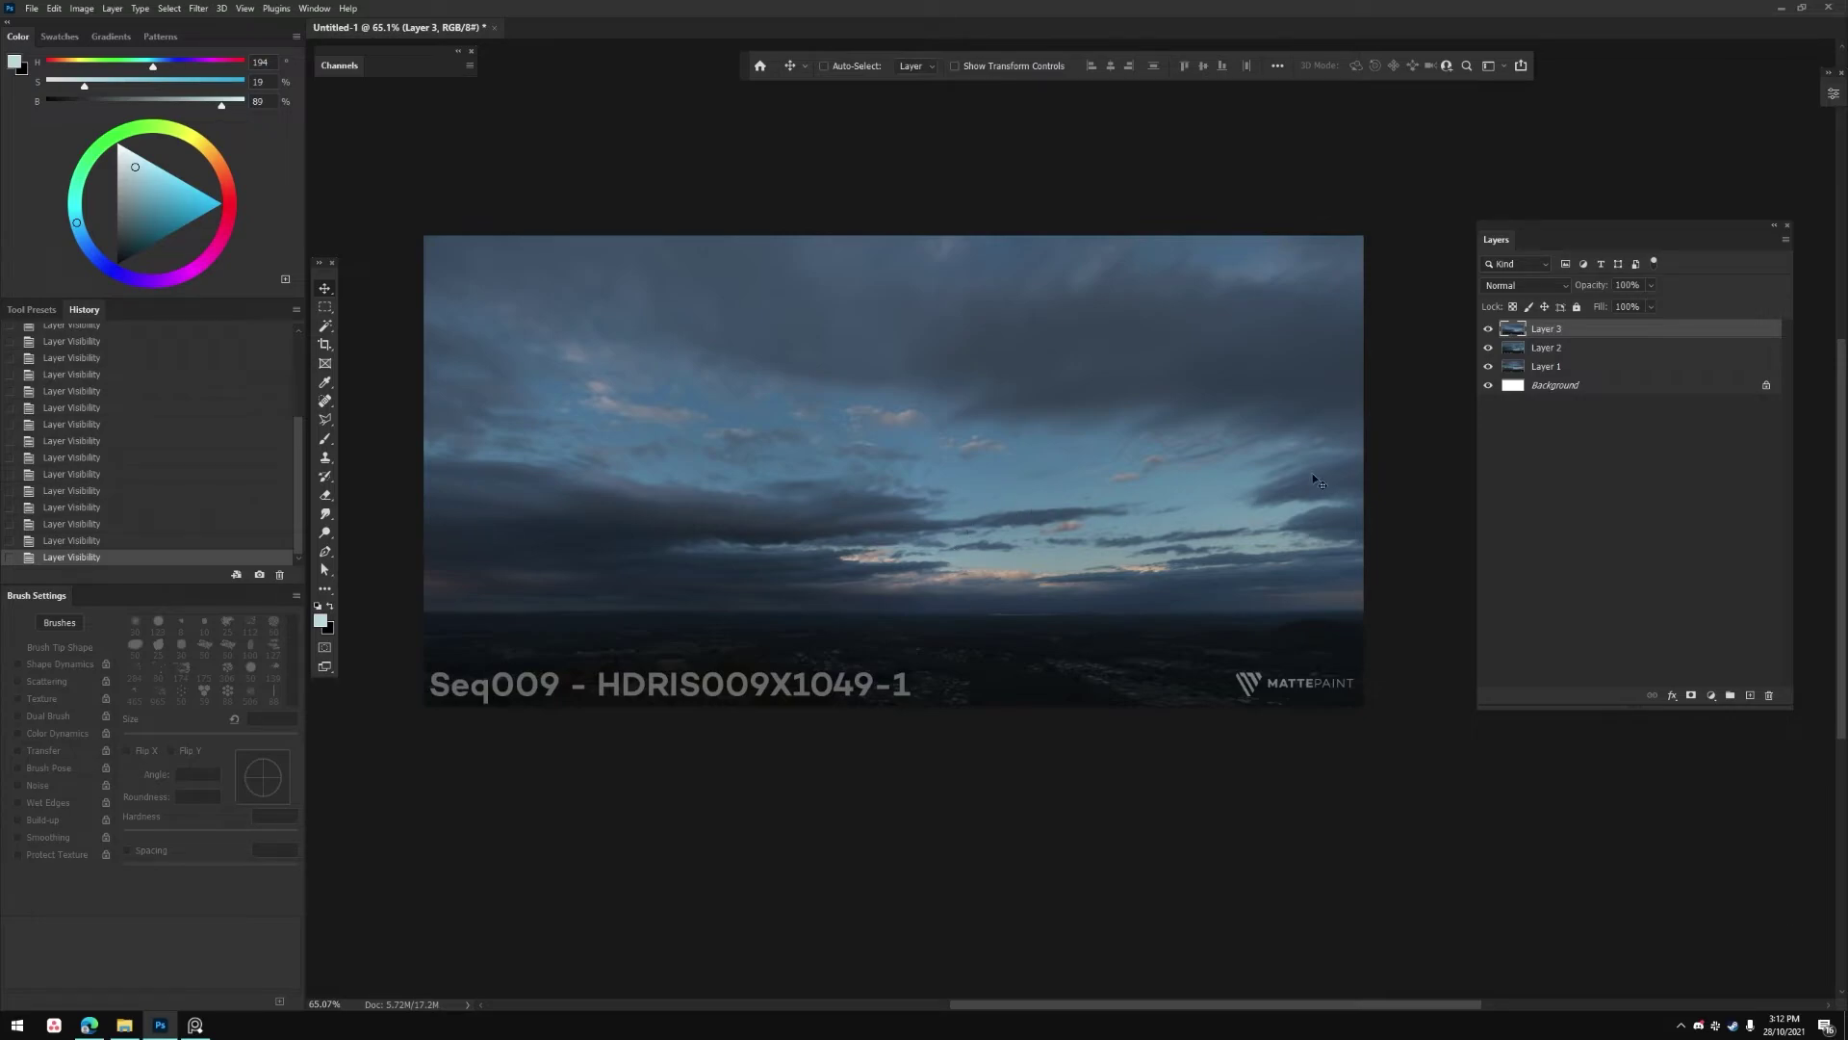
{"action": "left_click", "coordinate": [1489, 337]}
{"action": "left_click", "coordinate": [1489, 337]}
{"action": "left_click", "coordinate": [1489, 337]}
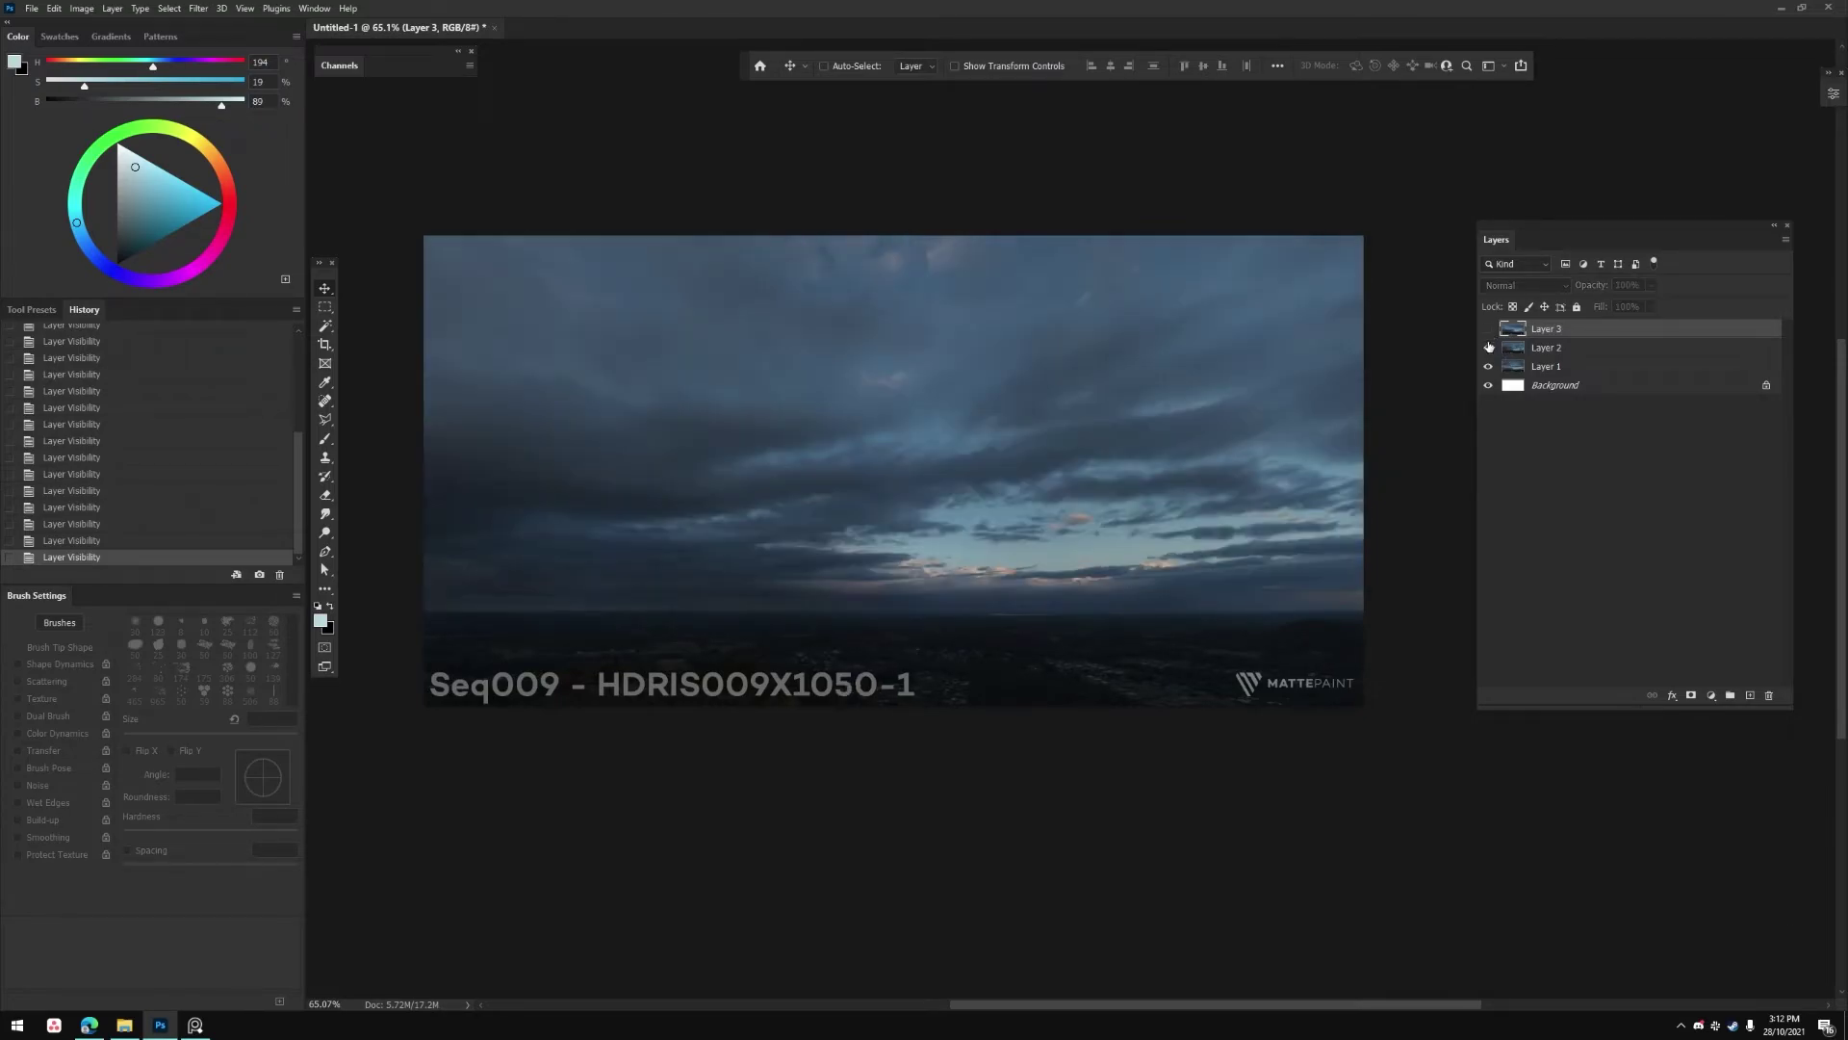
Step: Hide Layer 2 and add a gradient layer mask to Layer 3 to blend it with the sky on Layer 1
{"action": "left_click", "coordinate": [1488, 350]}
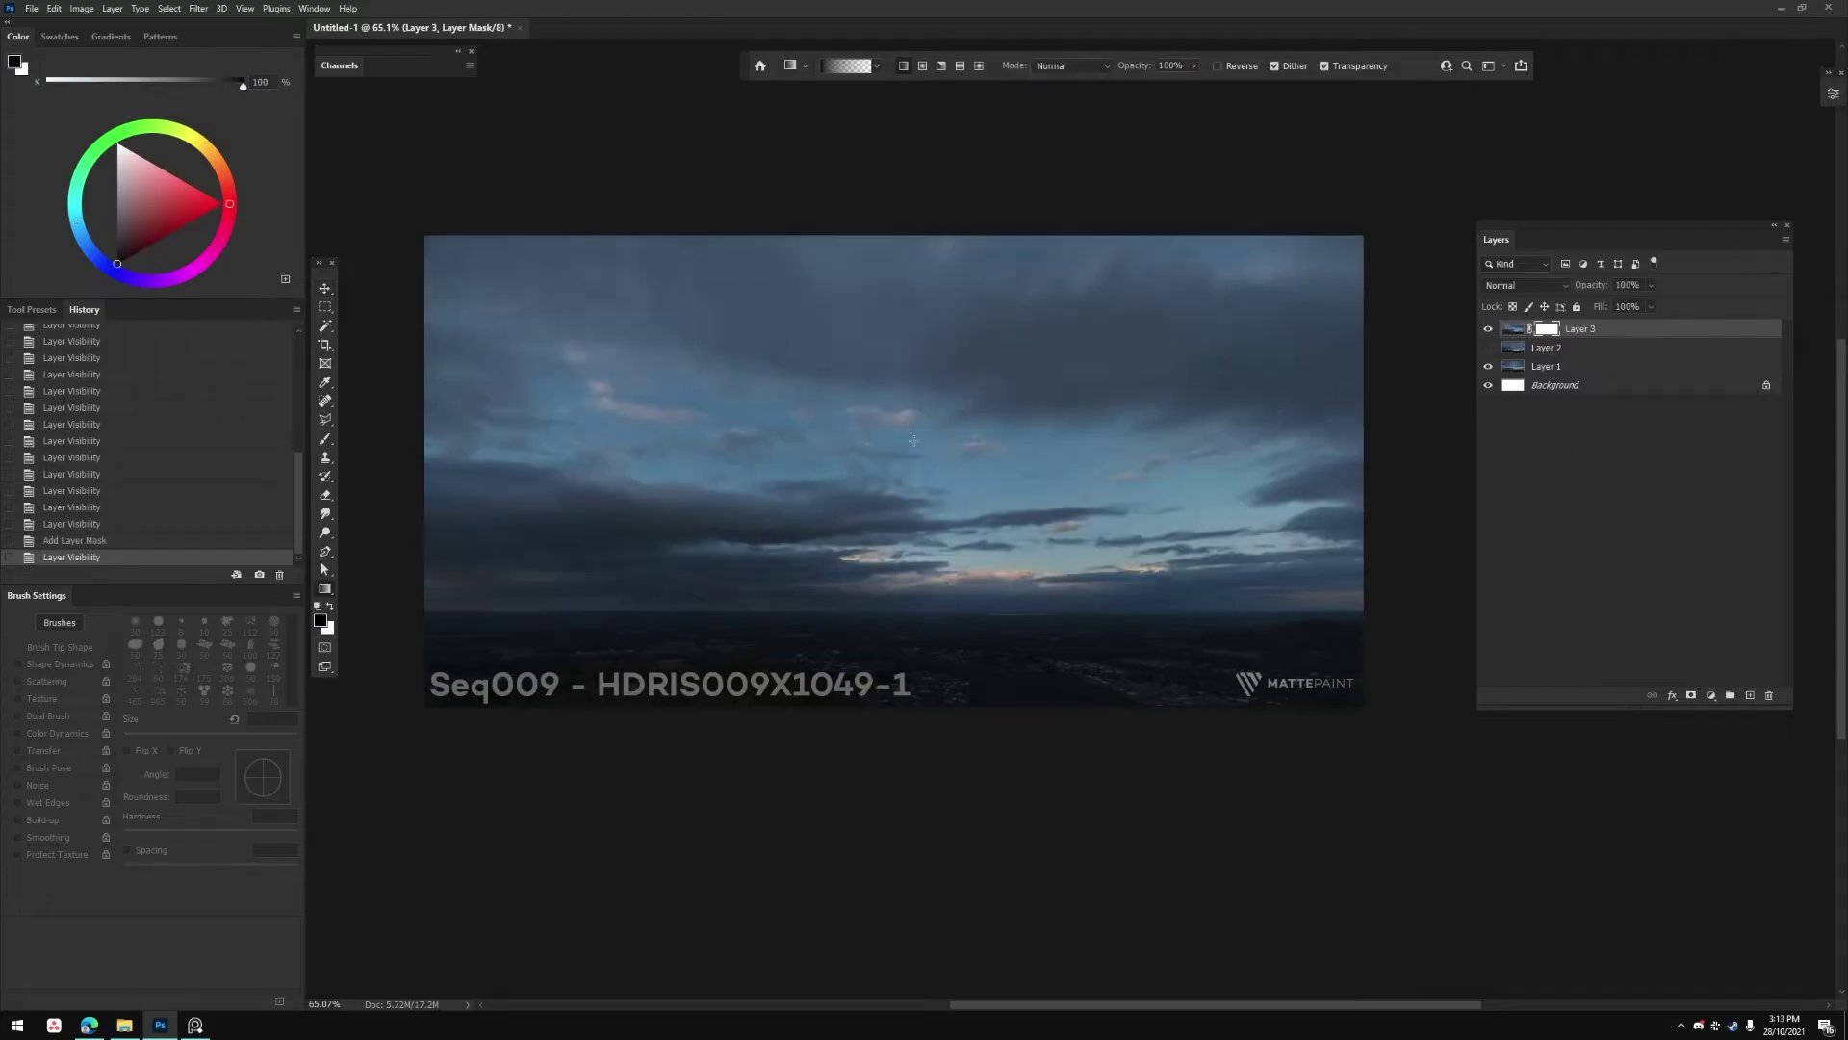
{"action": "left_click", "coordinate": [1488, 348]}
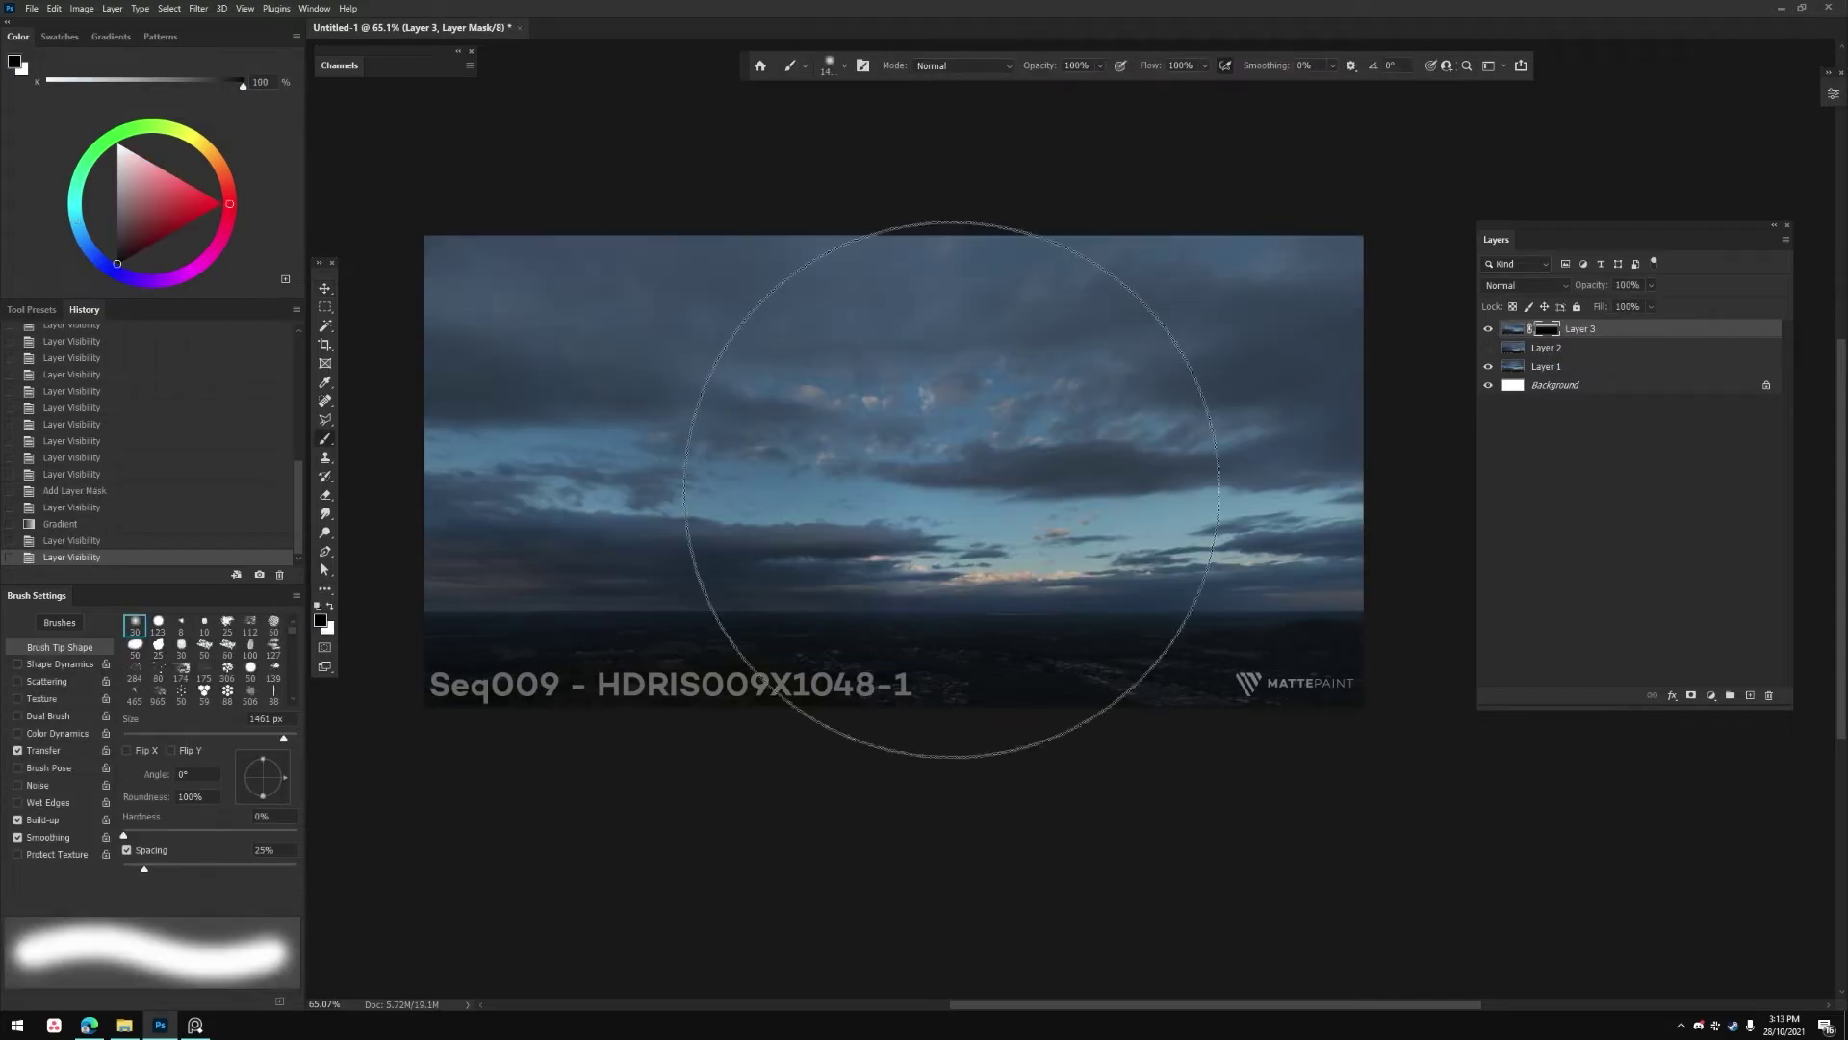
{"action": "left_click", "coordinate": [1489, 332]}
Step: Unlink Layer 3's image from its mask, free-transform the sky, and toggle the layer's visibility to check the blend
{"action": "left_click", "coordinate": [1529, 328]}
{"action": "key", "text": "ctrl+t"}
{"action": "mouse_move", "coordinate": [895, 481]}
{"action": "left_mouse_down"}
{"action": "mouse_move", "coordinate": [899, 458]}
{"action": "mouse_move", "coordinate": [895, 482]}
{"action": "left_mouse_up"}
{"action": "key", "text": "Return"}
{"action": "left_click", "coordinate": [1489, 329]}
{"action": "left_click", "coordinate": [1489, 329]}
{"action": "left_click", "coordinate": [1489, 329]}
{"action": "left_click", "coordinate": [1489, 329]}
{"action": "left_click", "coordinate": [1547, 328]}
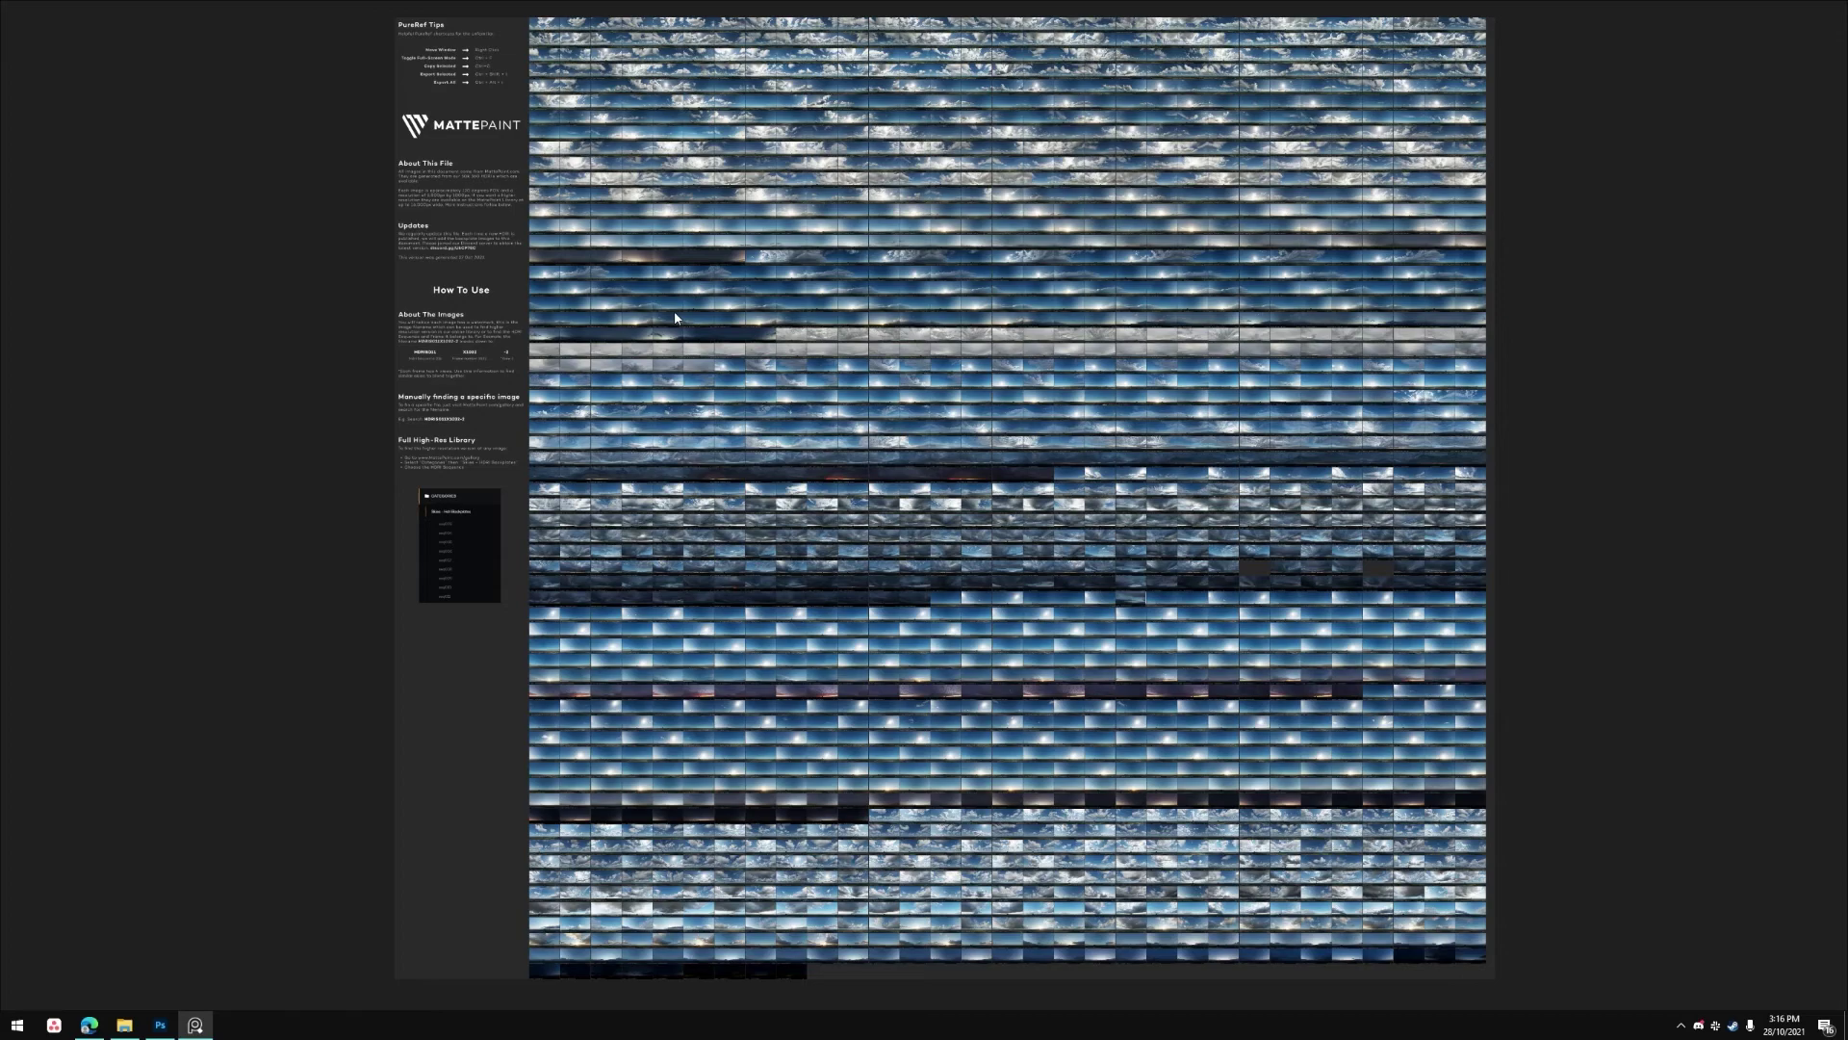
Step: Switch to the PureRef board and examine its overall layout and the notes on updates and image filenames
{"action": "scroll", "coordinate": [717, 255], "scroll_direction": "up", "scroll_amount": 2}
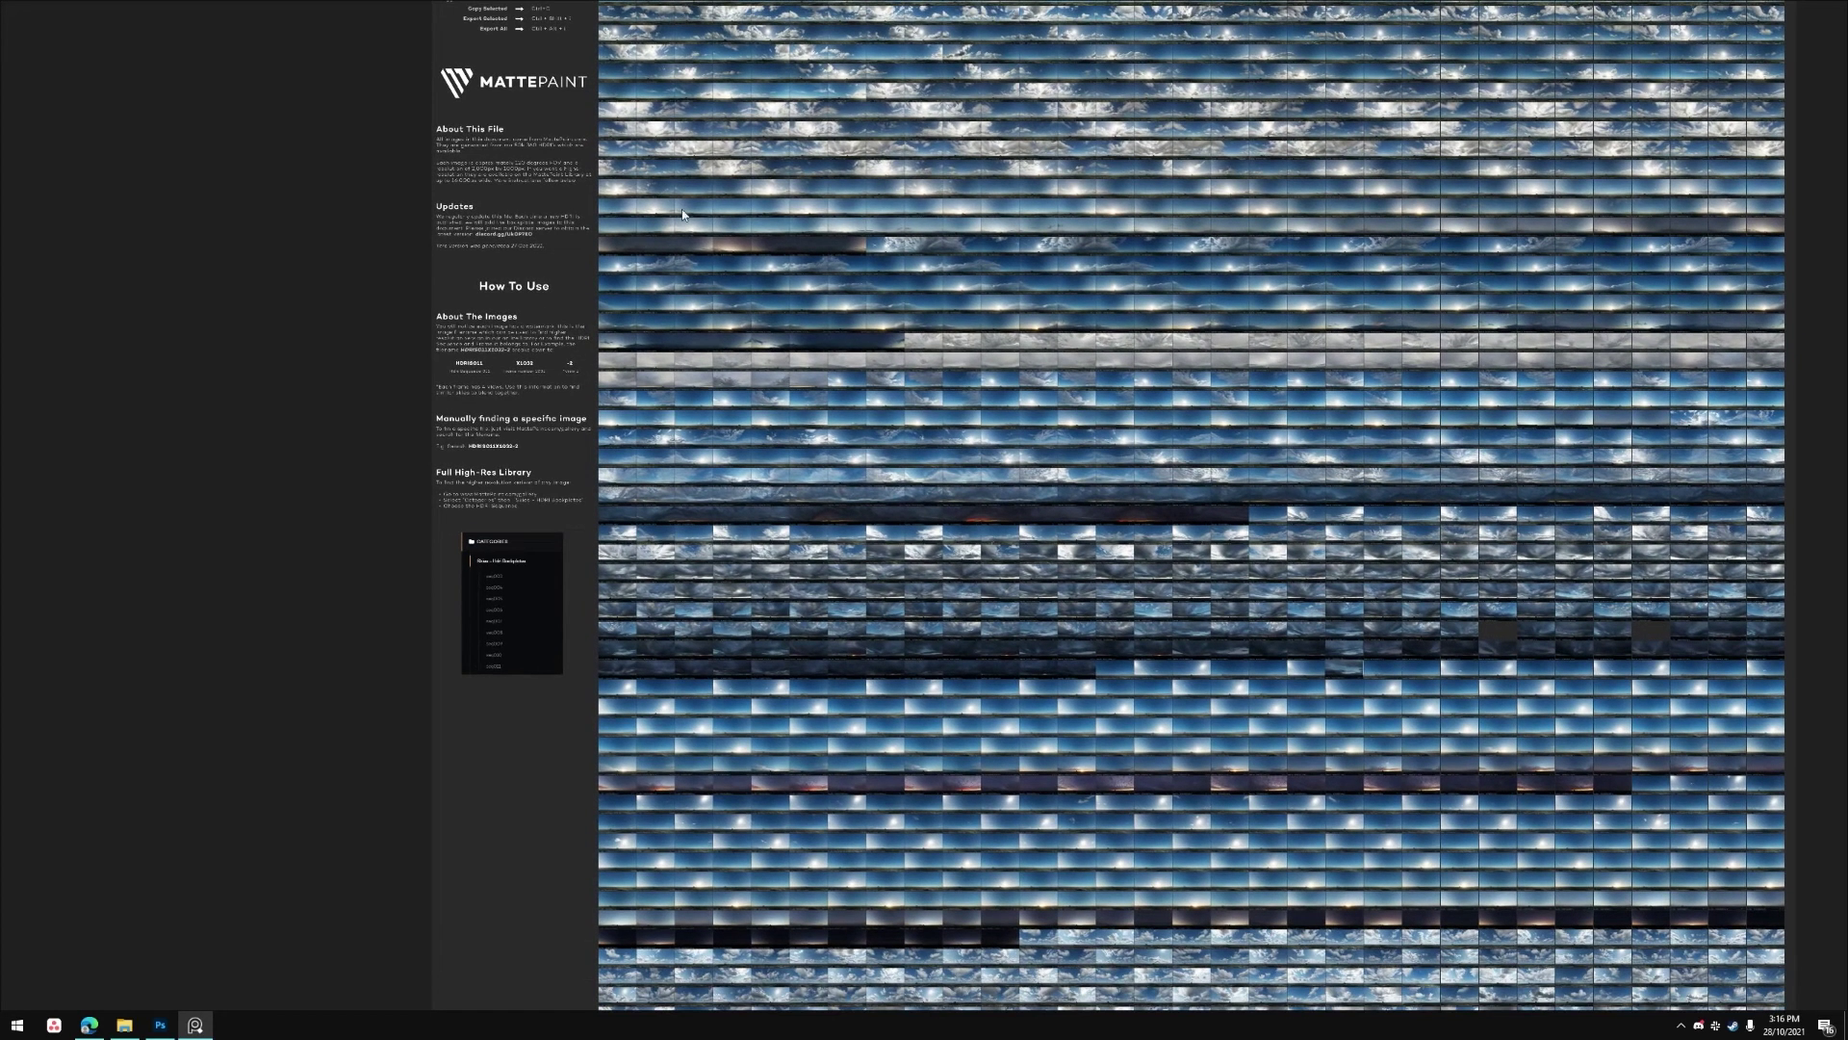
{"action": "scroll", "coordinate": [1389, 416], "scroll_direction": "down", "scroll_amount": 3}
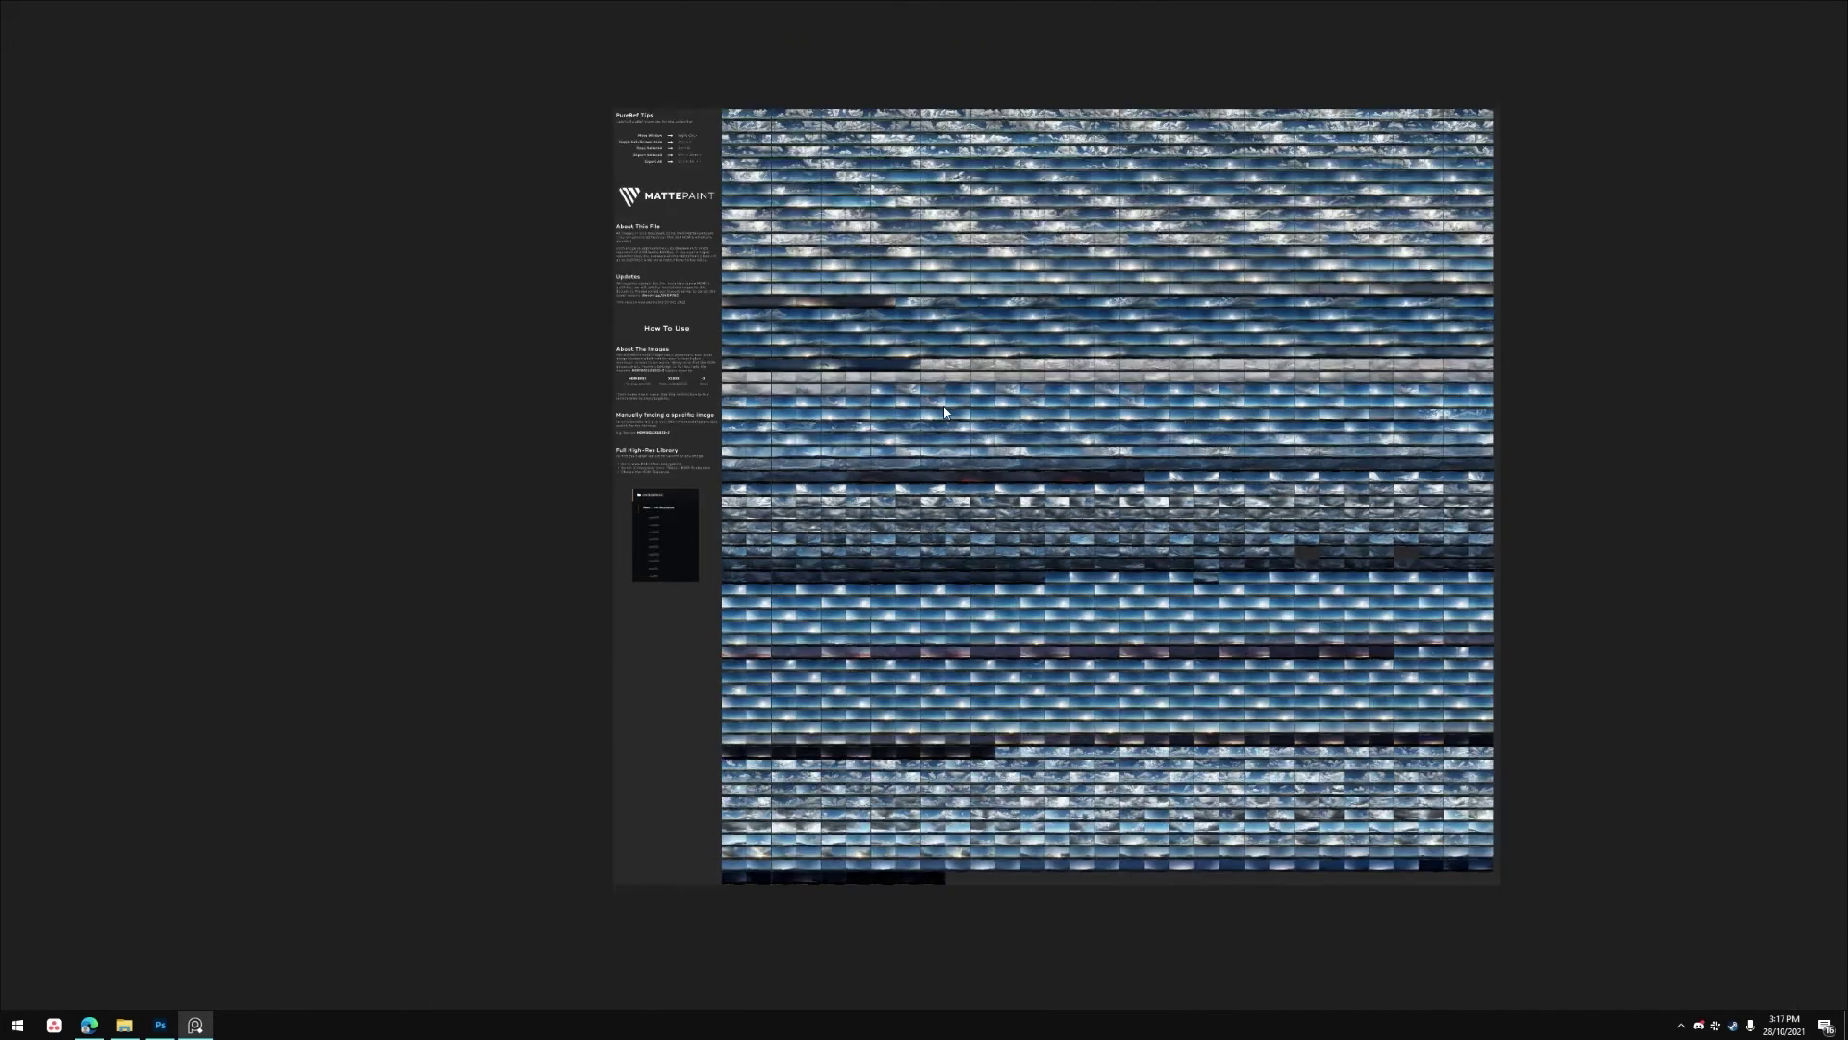
{"action": "scroll", "coordinate": [1049, 429], "scroll_direction": "up", "scroll_amount": 1}
{"action": "scroll", "coordinate": [993, 299], "scroll_direction": "down", "scroll_amount": 2}
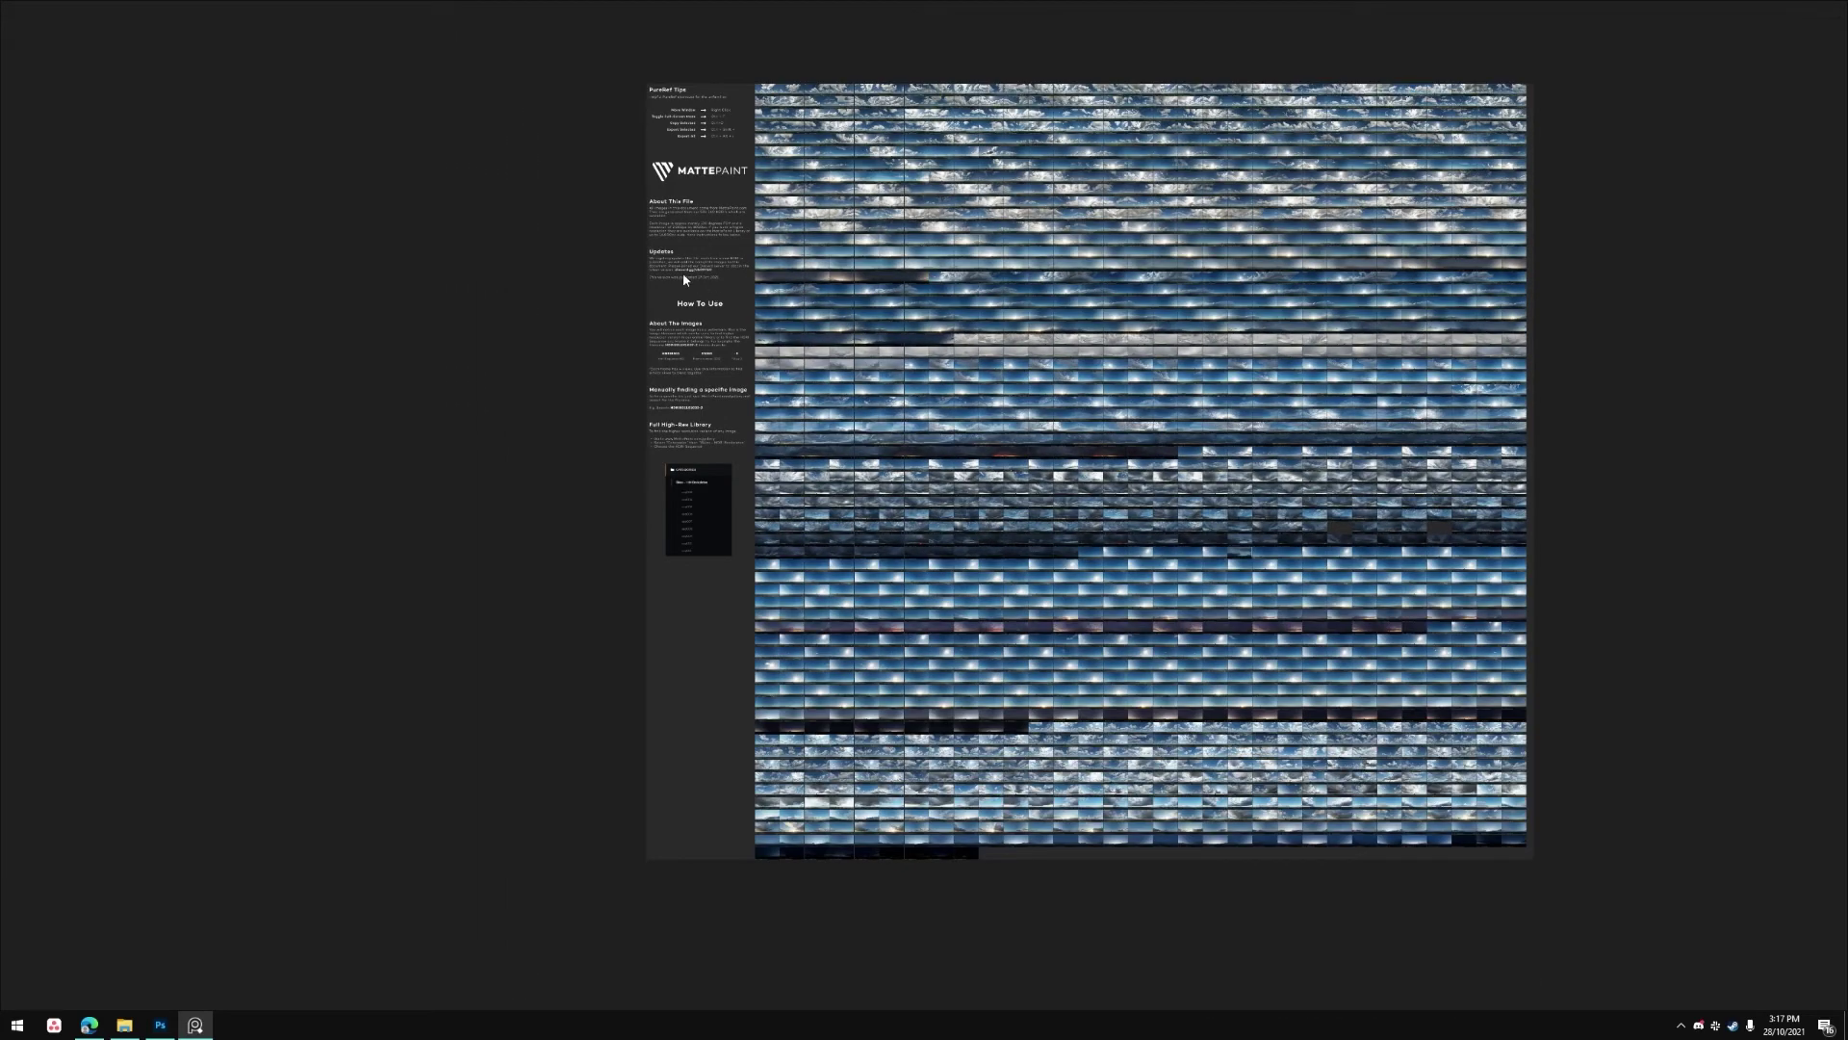
{"action": "scroll", "coordinate": [682, 270], "scroll_direction": "up", "scroll_amount": 5}
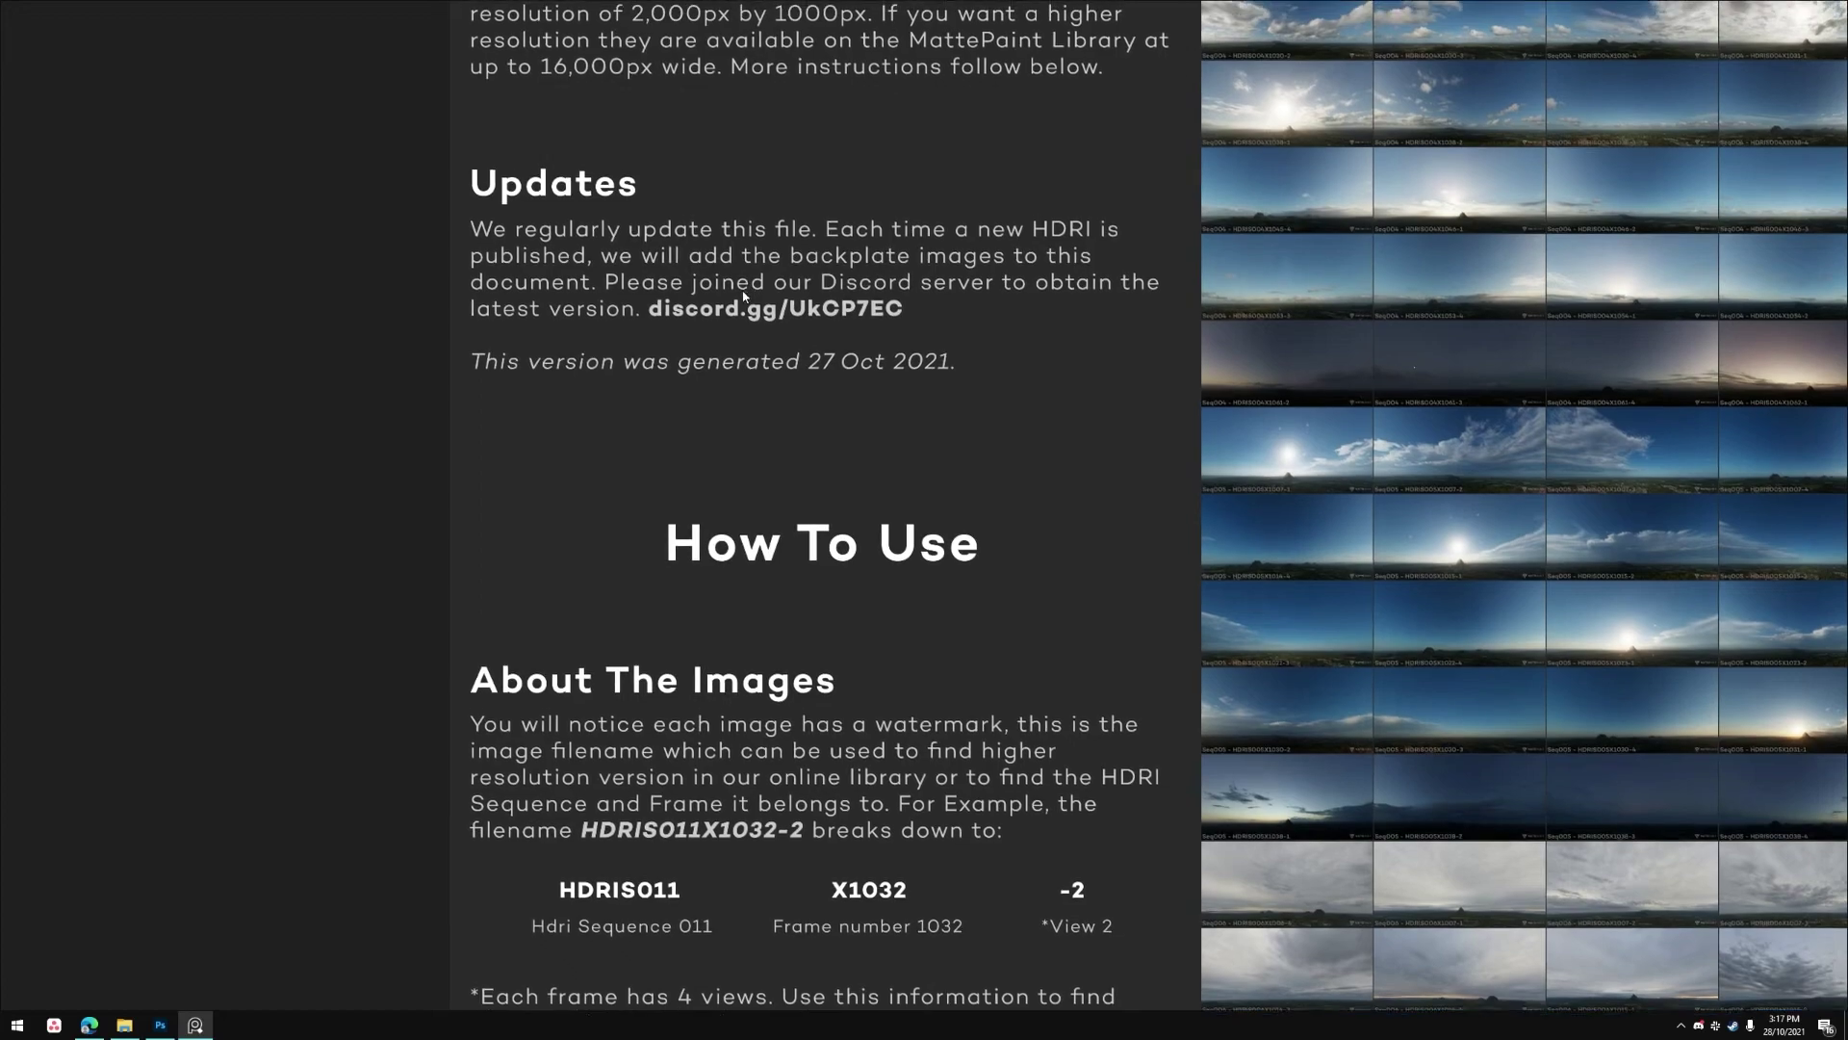